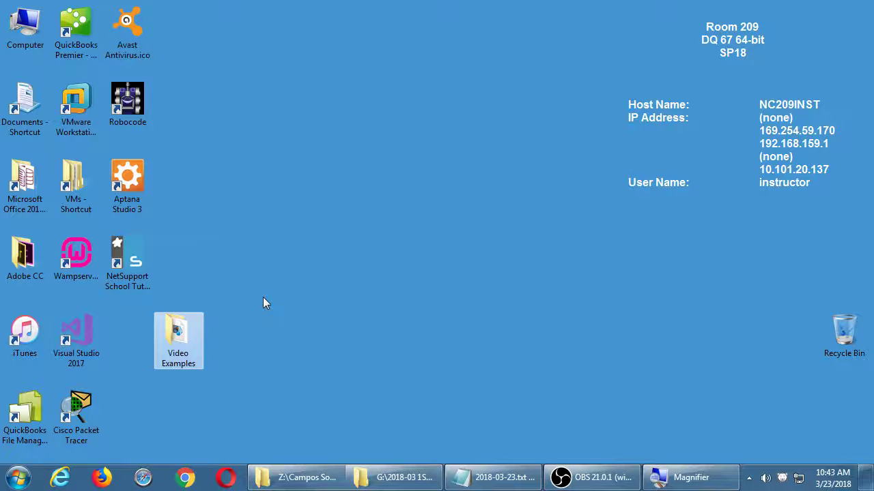
Open the Video Examples folder on the desktop and play WIN_20180322_23_23_50_Pro.mp4.
double_click(178, 340)
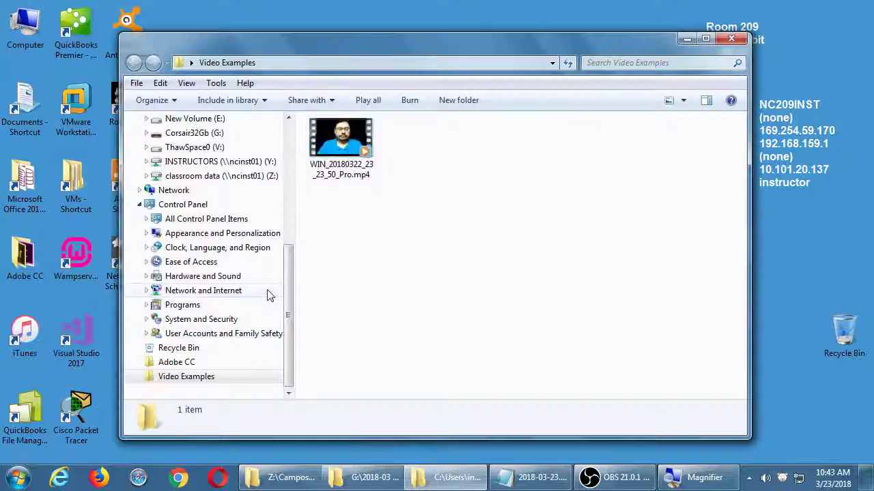
click(338, 142)
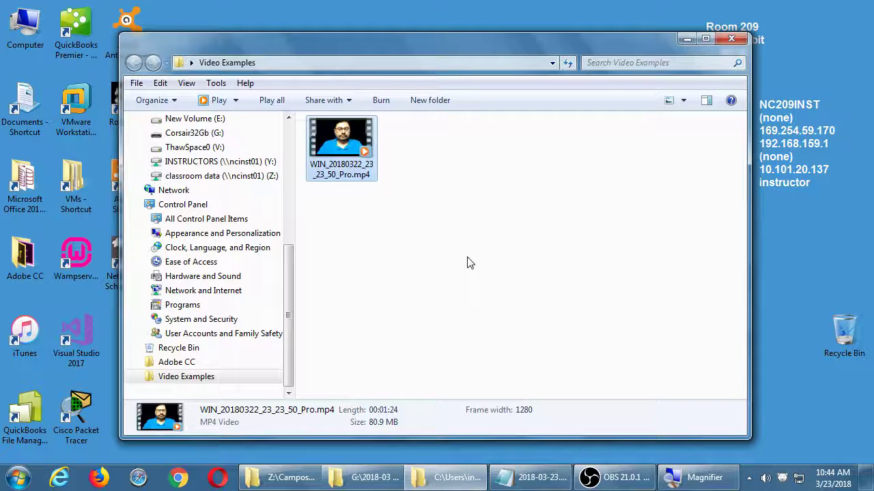
double_click(352, 137)
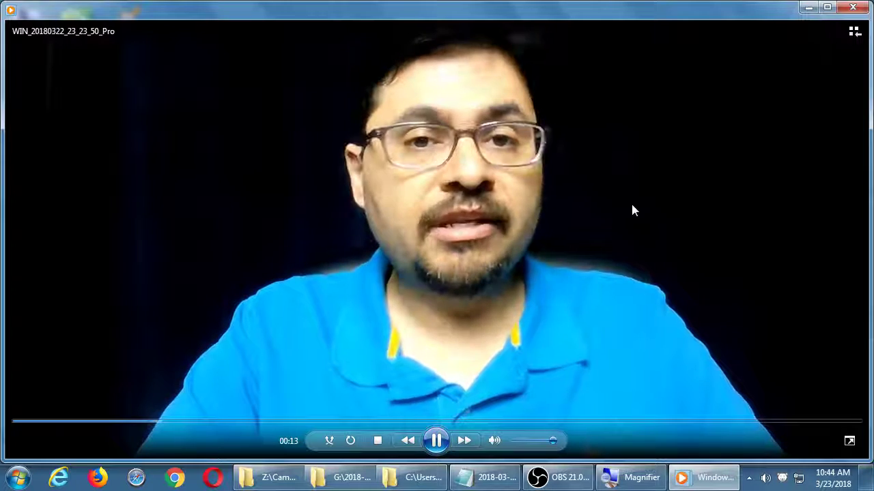
Replay the video's opening from the start, pause at about 0:05, skip to about 0:16 and resume playback.
click(436, 440)
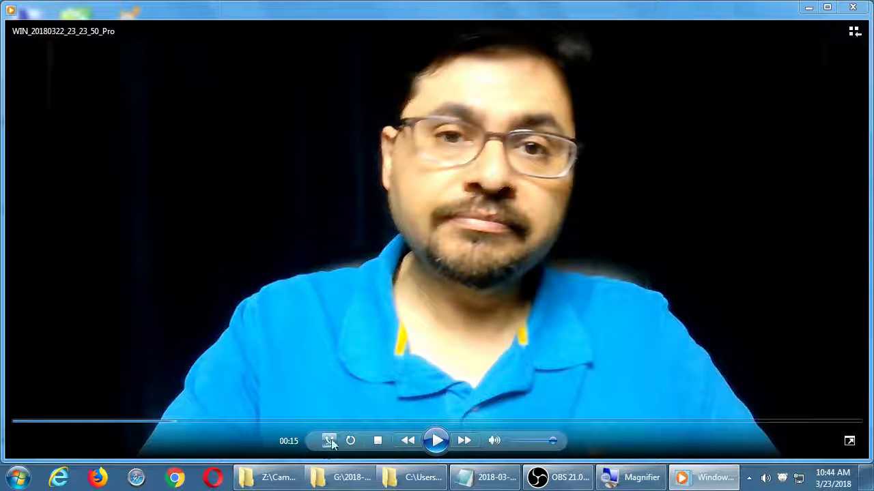
click(13, 423)
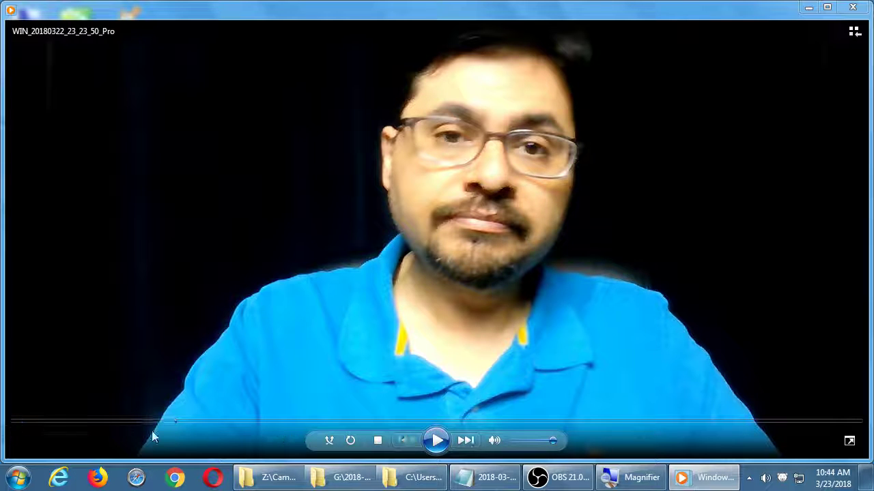
click(436, 440)
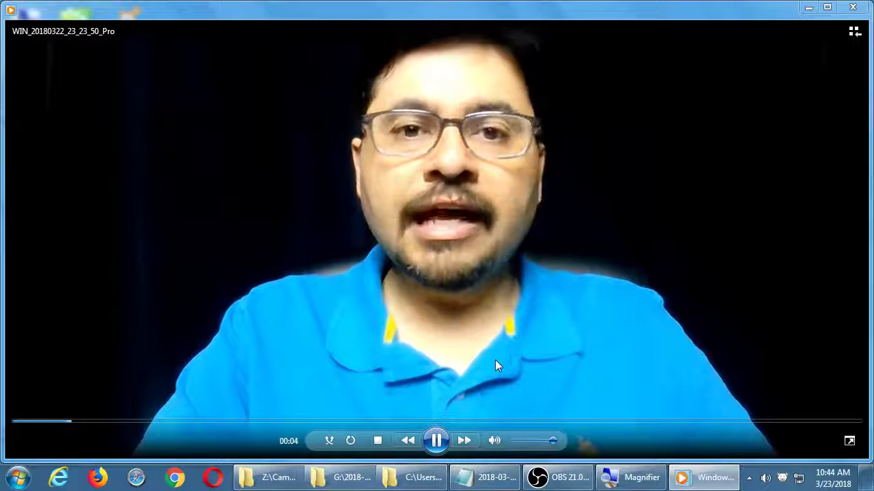
click(475, 374)
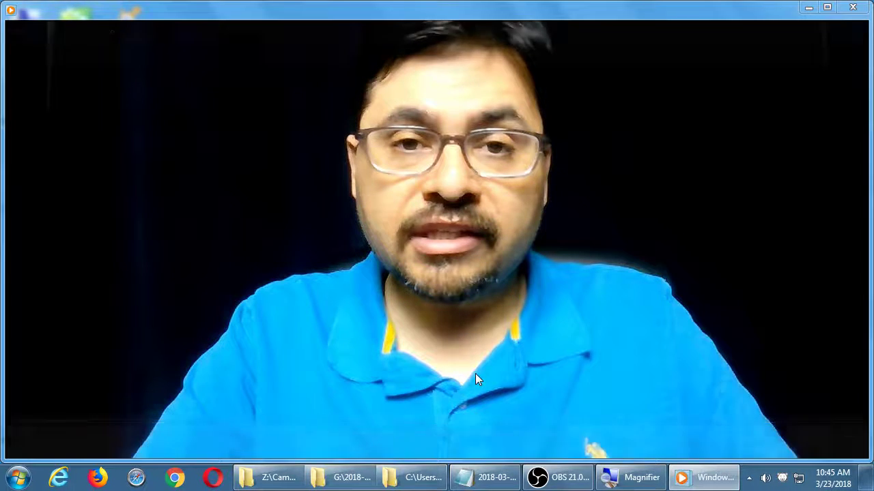
mouse_move(443, 426)
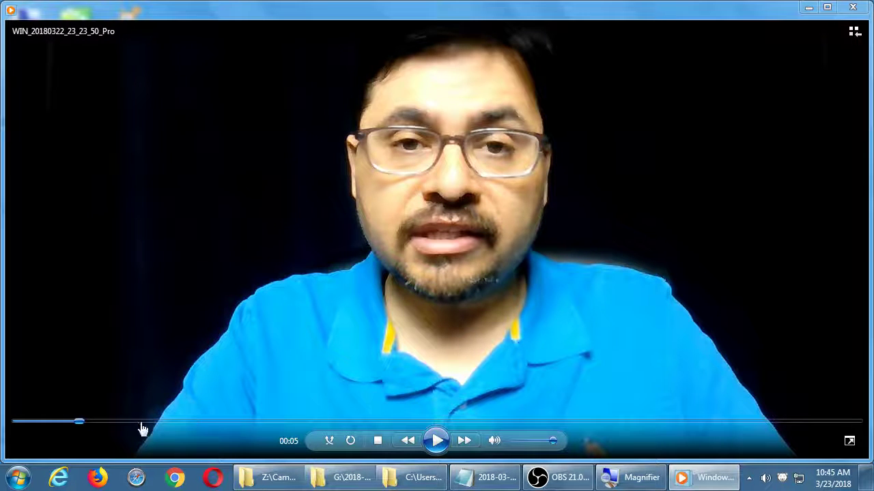
drag(142, 428, 185, 427)
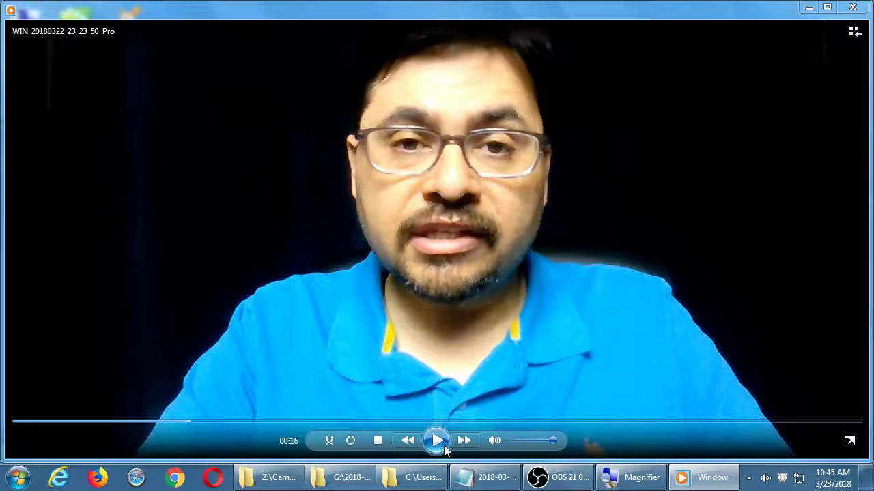
click(443, 445)
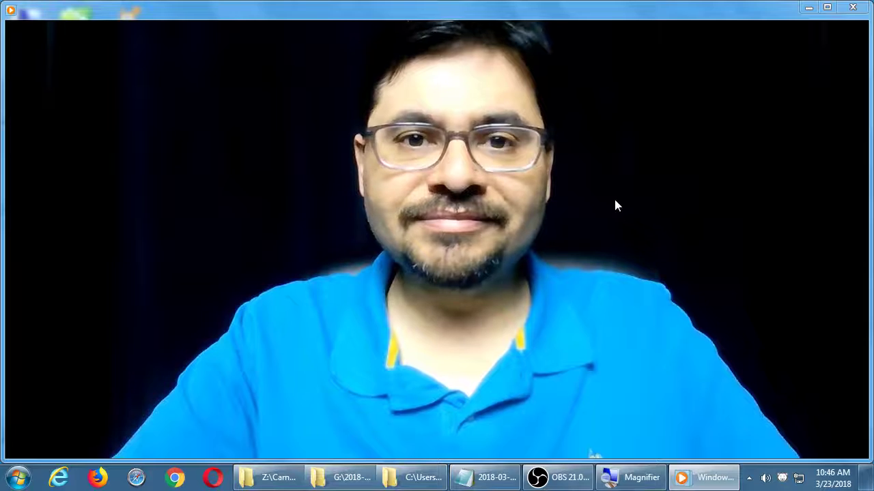
Review the video's ending by pausing at about 1:10, skipping to about 1:18 and playing from there.
mouse_move(419, 320)
click(445, 442)
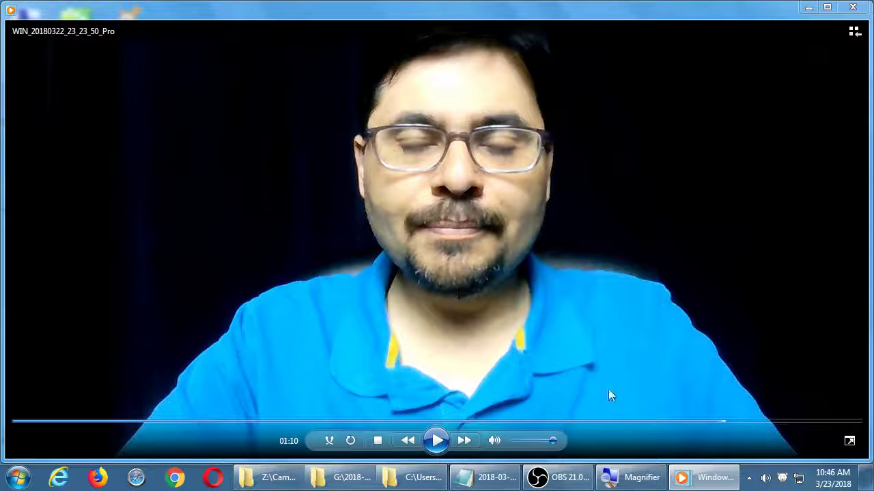
click(763, 422)
click(804, 422)
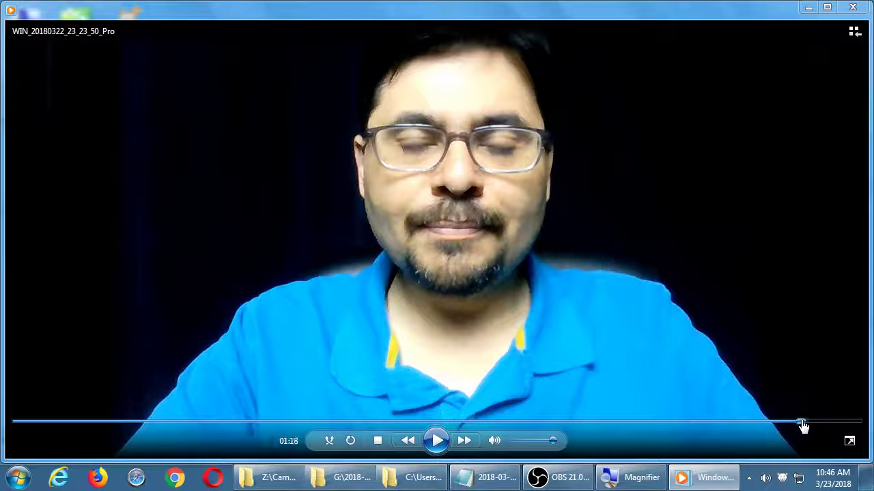
click(437, 441)
click(437, 441)
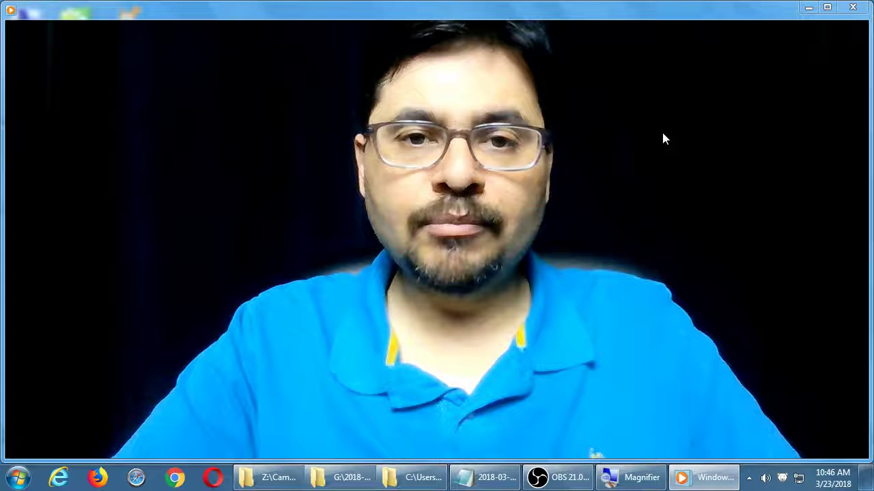
Close the video player and the Video Examples folder window.
click(852, 7)
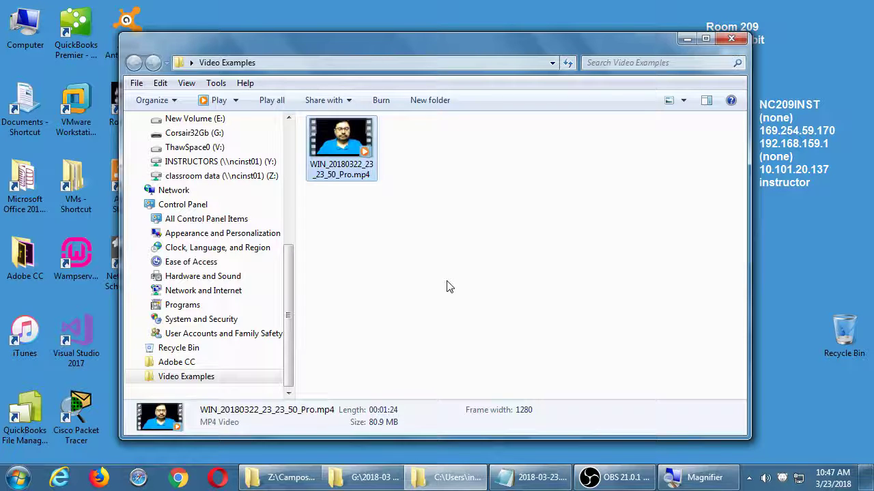
drag(471, 48, 547, 36)
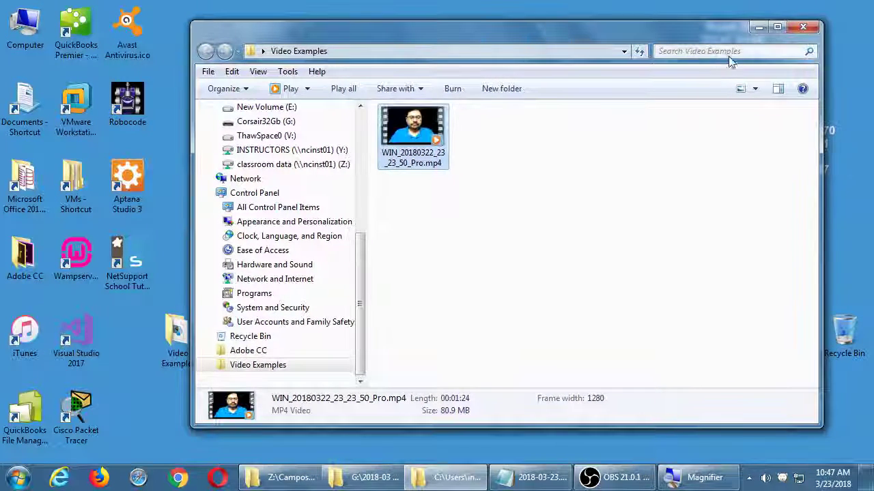
click(807, 27)
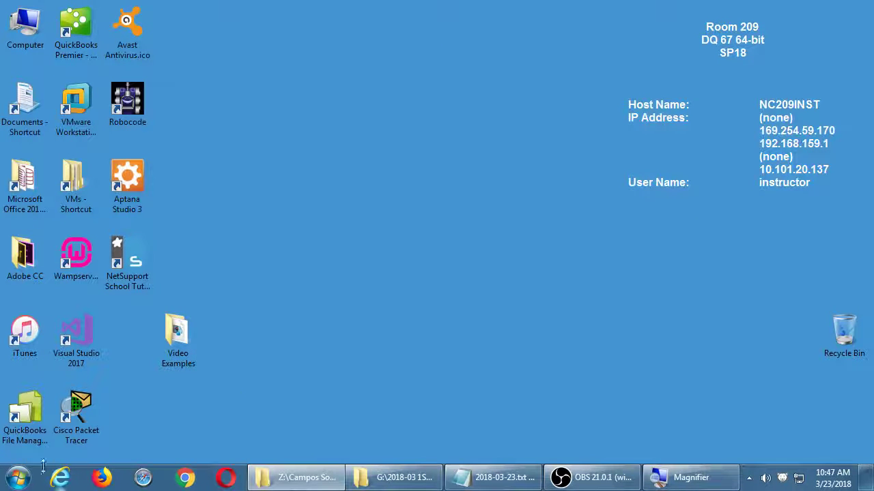
Search the computer's programs for "movie" and launch Movie Maker.
click(9, 486)
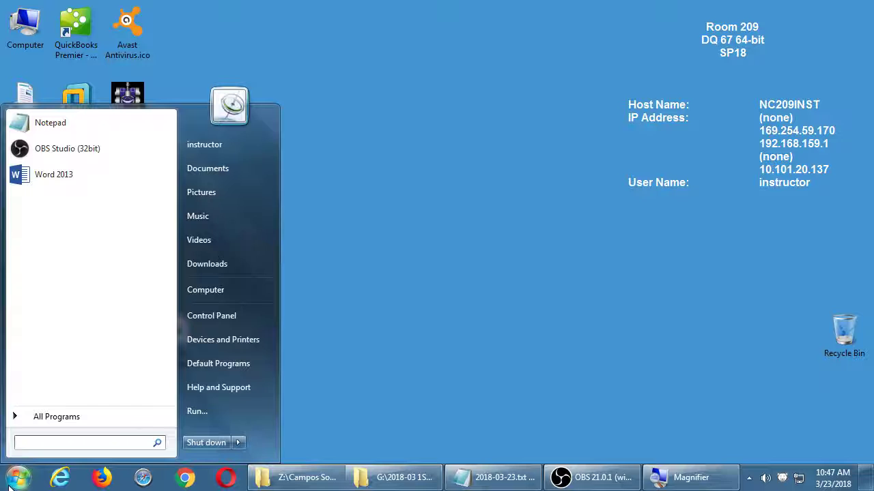
text(ma)
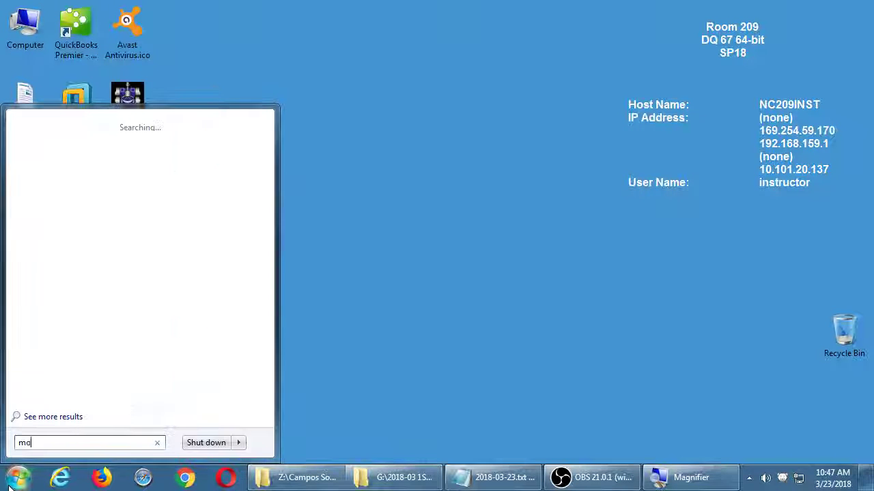
text(vie)
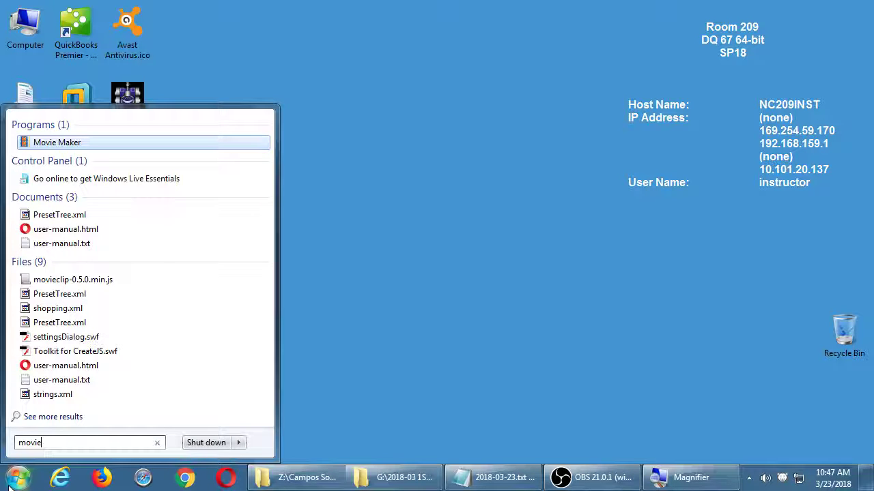
click(50, 146)
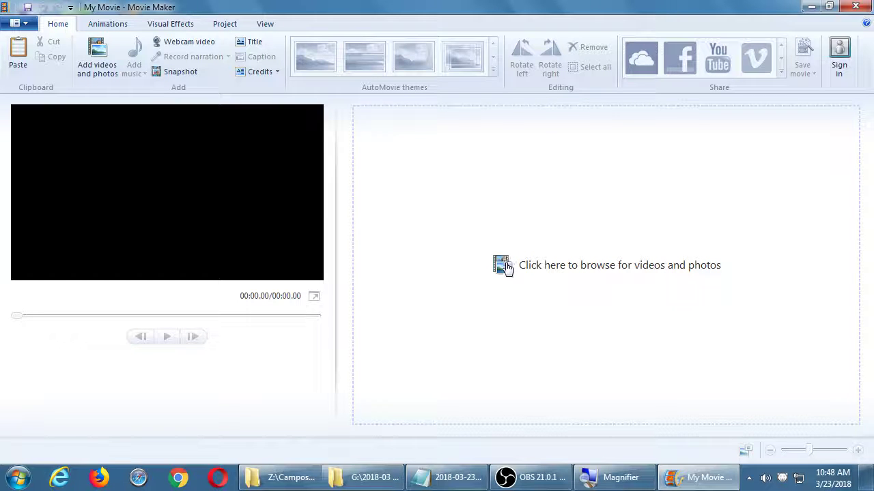
Import WIN_20180322_23_23_50_Pro.mp4 from the Video Examples folder into the empty movie project.
click(506, 269)
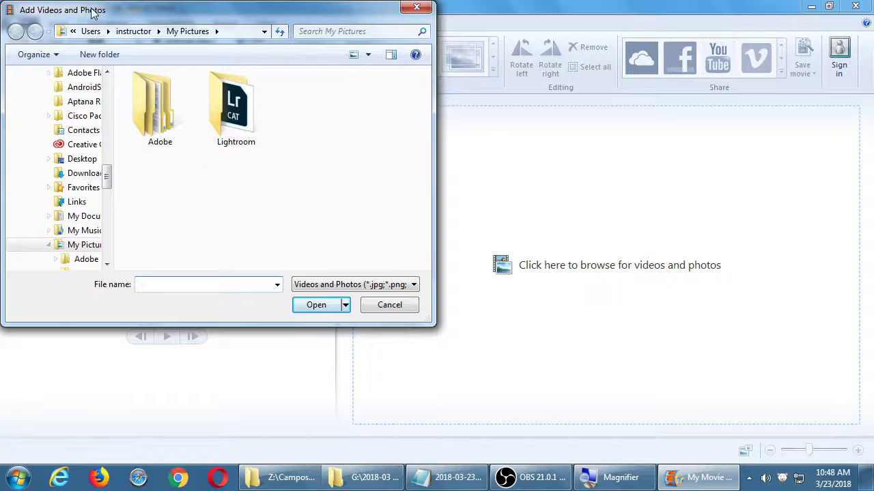
drag(91, 10, 200, 52)
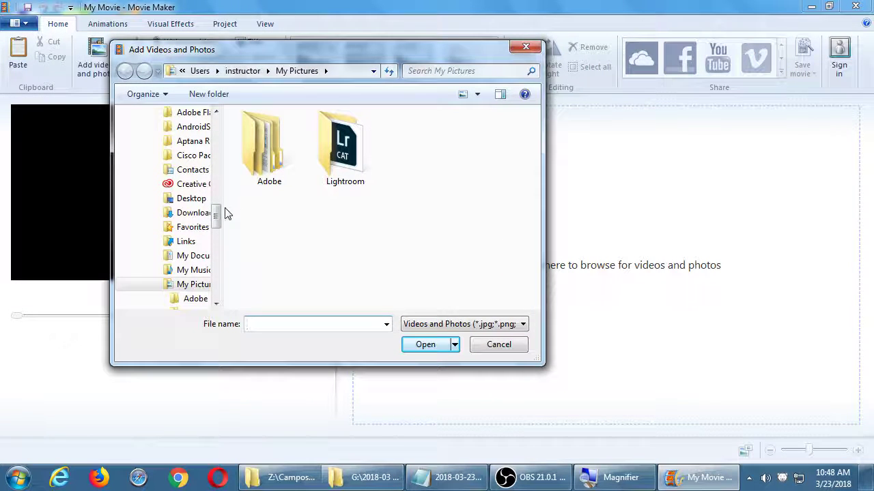
drag(216, 213, 216, 283)
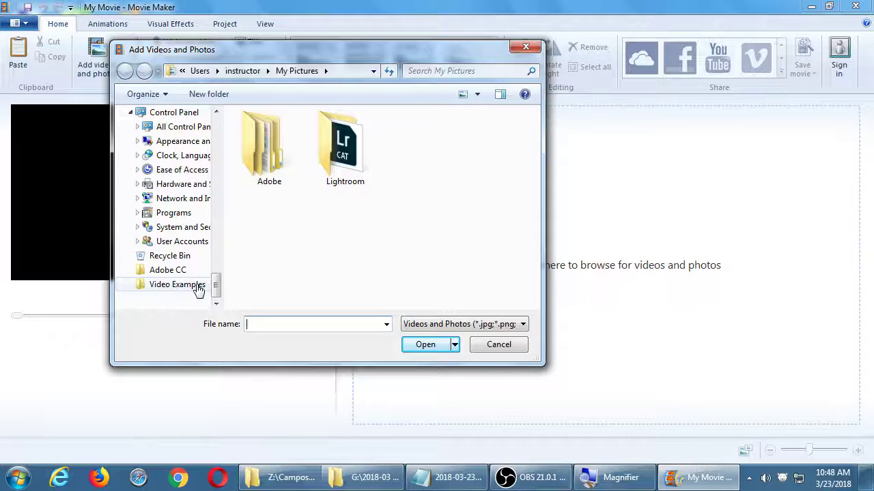
click(196, 288)
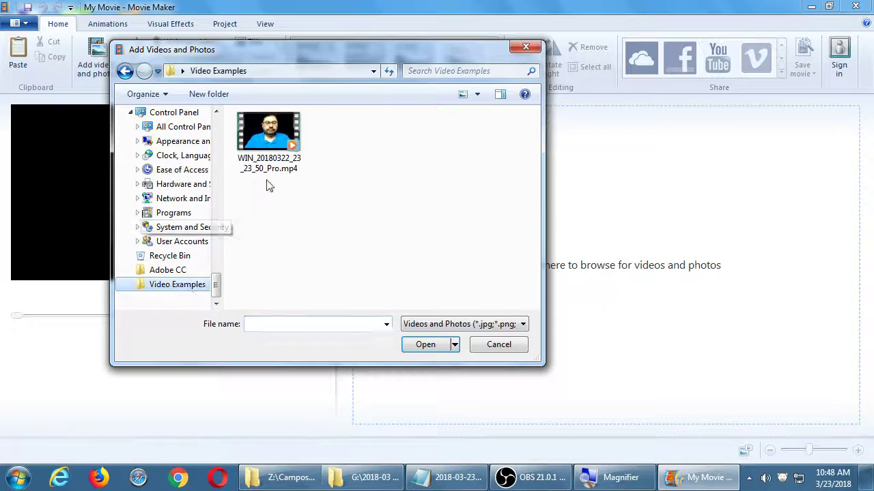
click(266, 149)
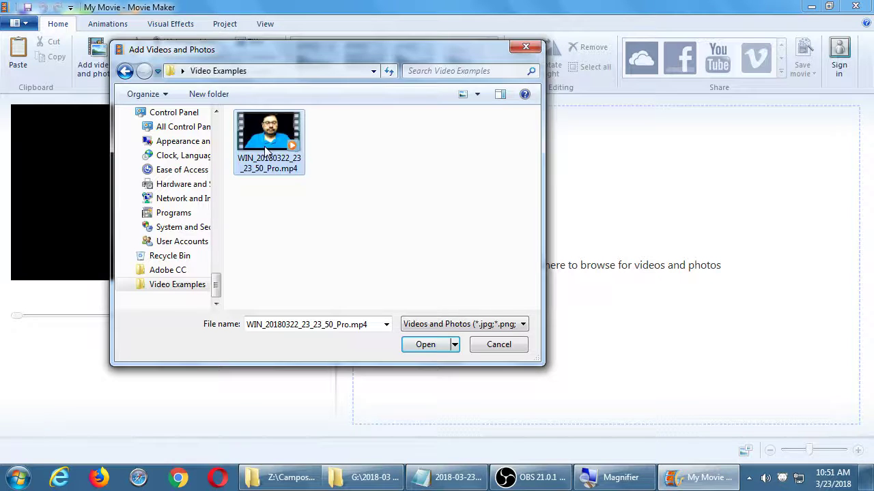
double_click(264, 146)
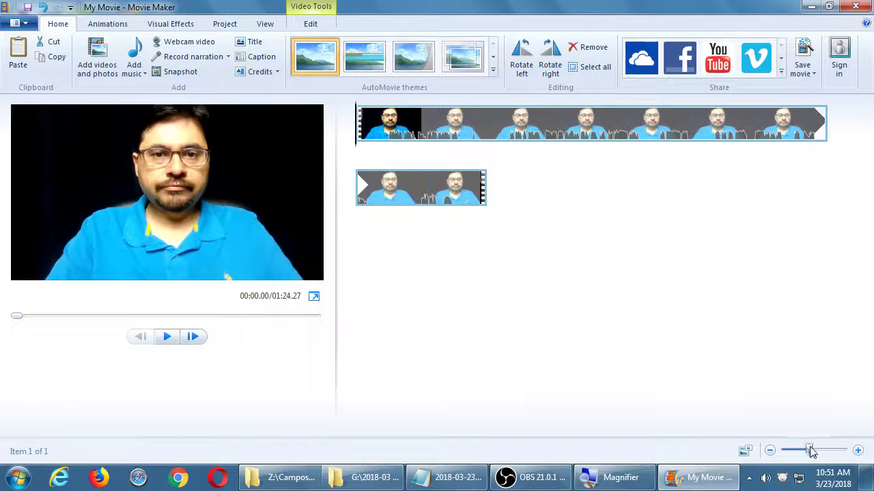
drag(810, 450, 833, 452)
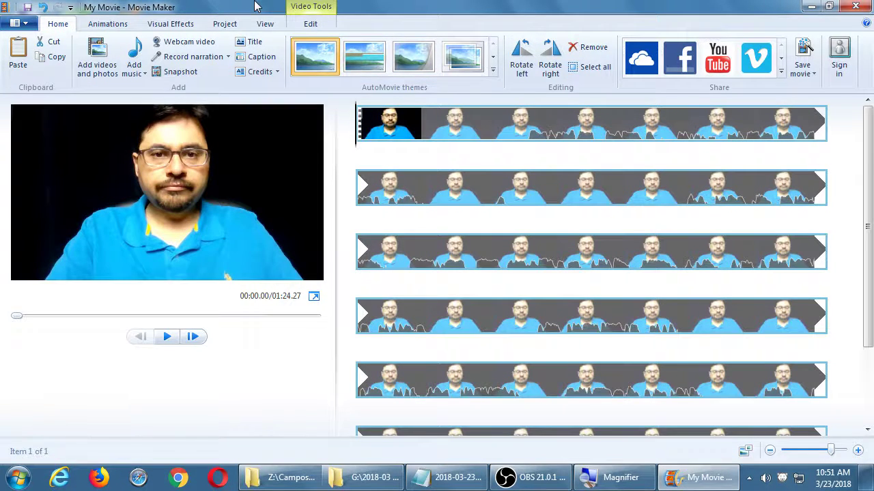
Start saving the movie project and choose the Video Examples folder as its location.
key(super+plus)
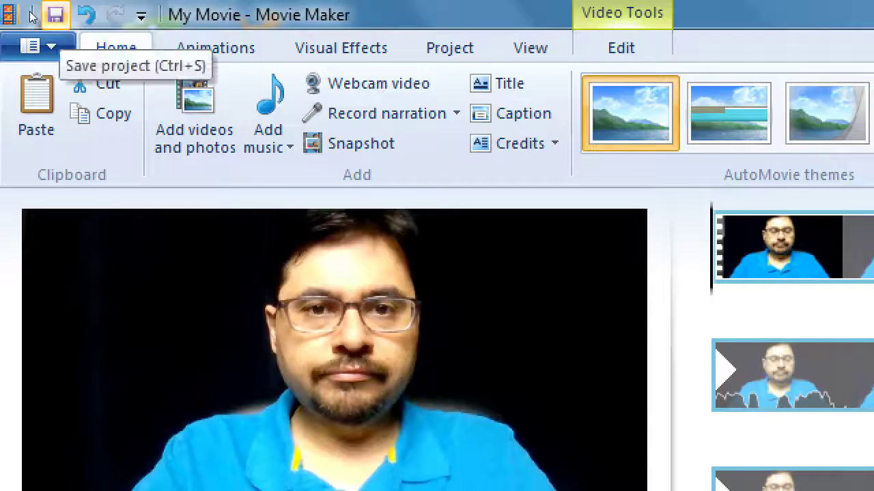
click(54, 14)
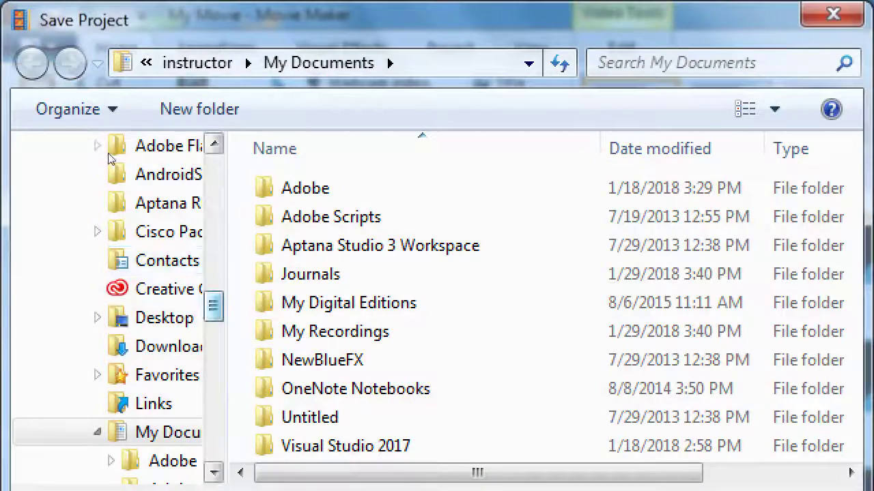
scroll(118, 259, down, 10)
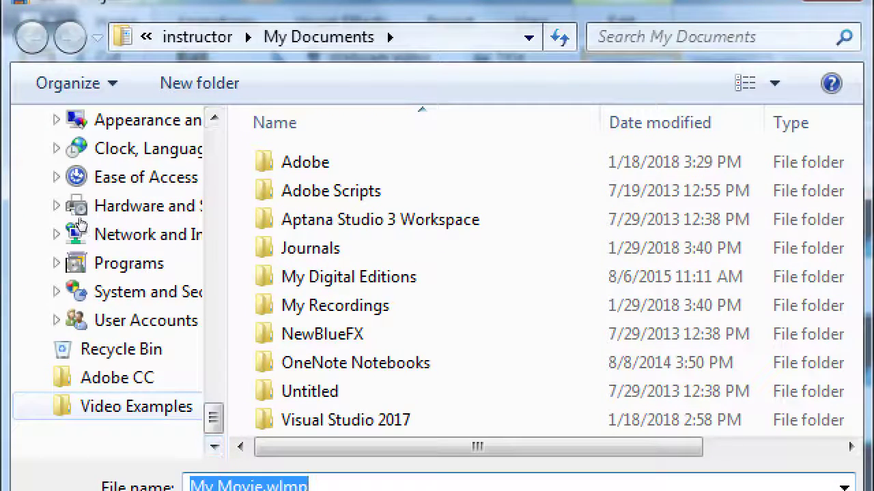
click(133, 410)
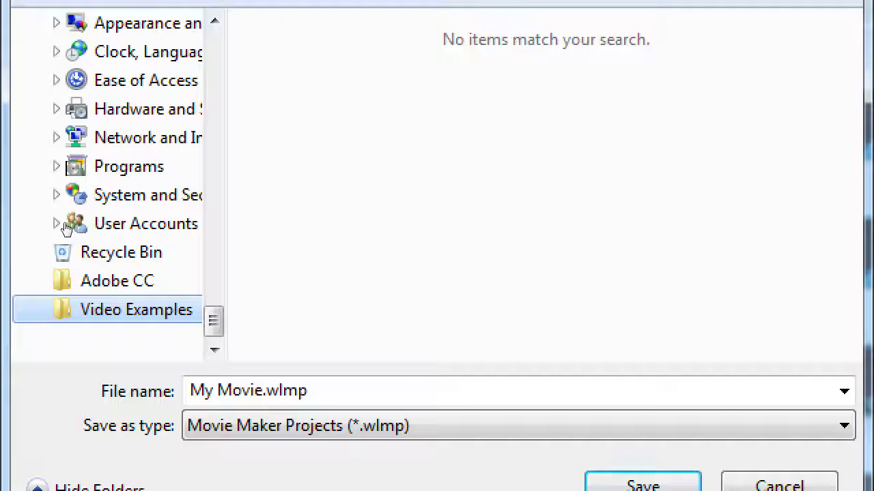
Name the project file Social Media Tip Twitter.wlmp and save it.
key(Tab)
key(ctrl+Left)
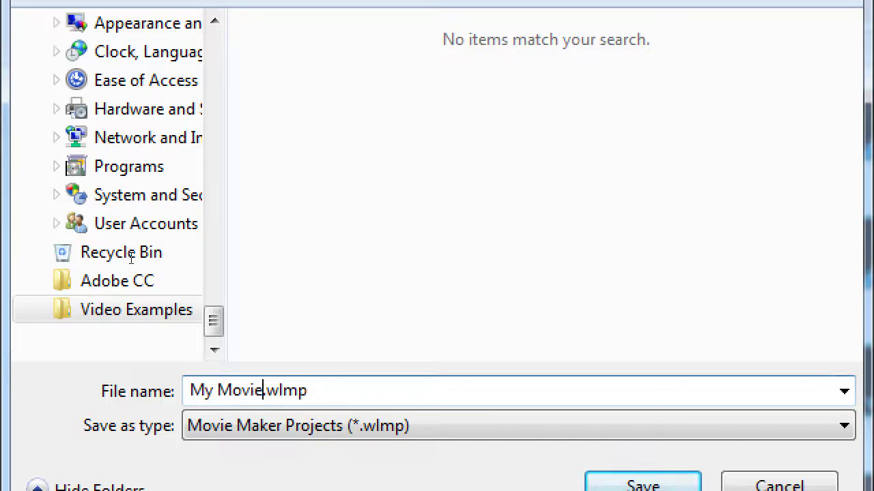
key(shift+Home)
text(Social Medi)
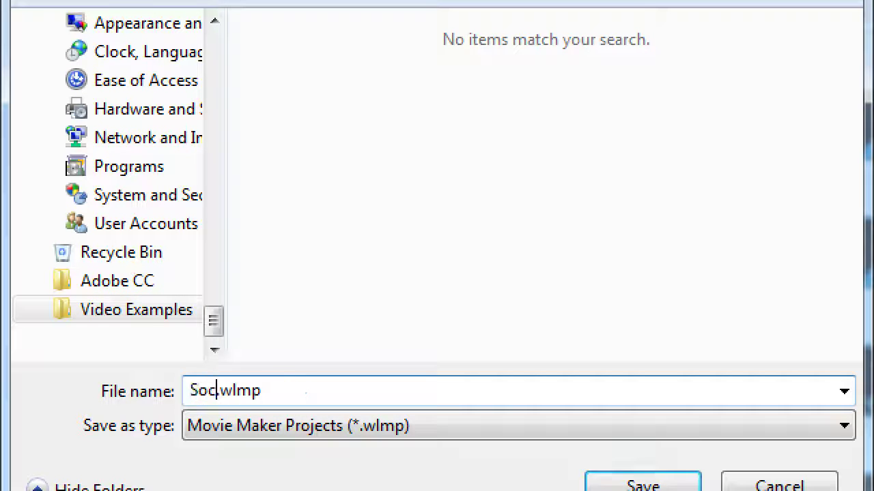
text(a Tip)
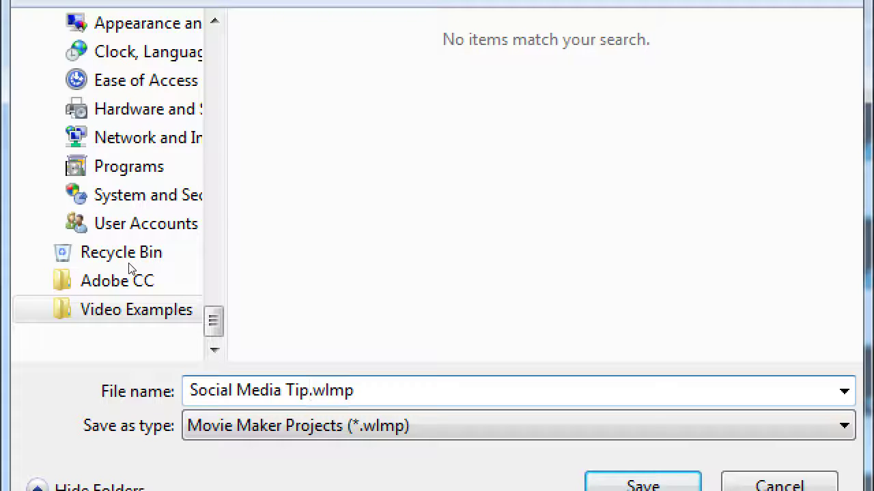
text(Tiwtte)
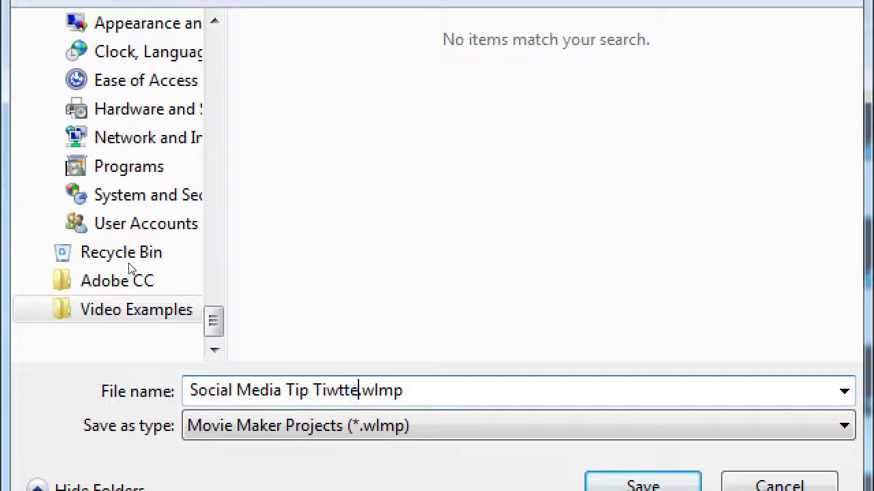
key(BackSpace)
key(BackSpace)
key(BackSpace)
key(BackSpace)
key(BackSpace)
text(witter)
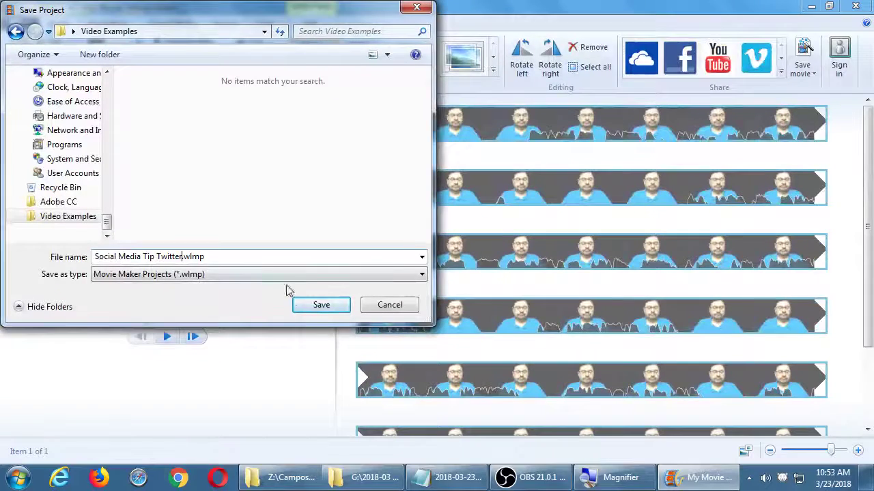
click(313, 304)
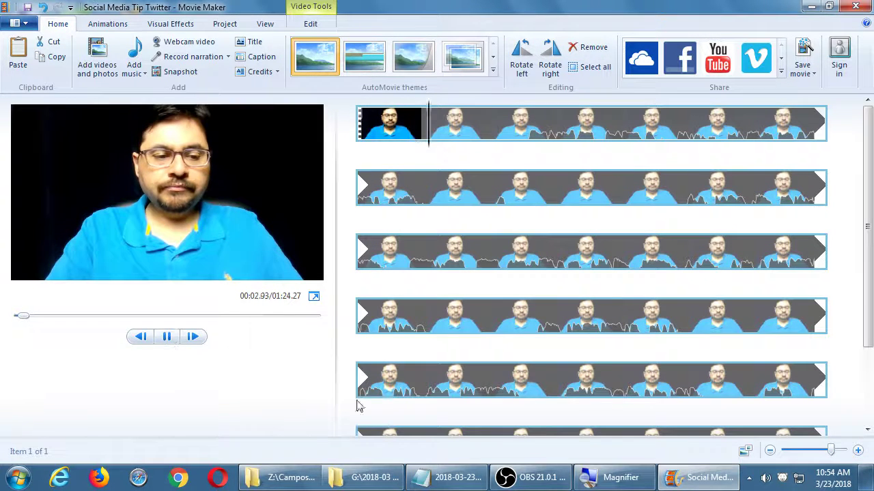
Mute the computer's sound while the preview is playing.
click(762, 481)
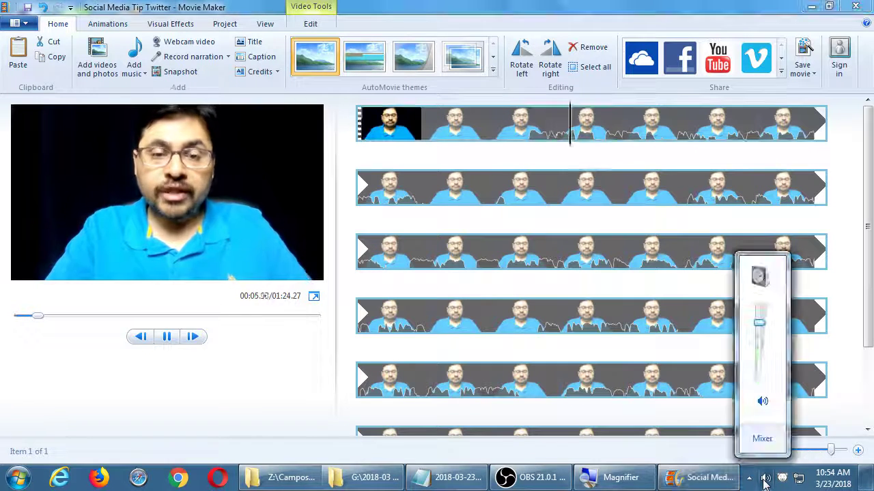
click(763, 401)
click(288, 377)
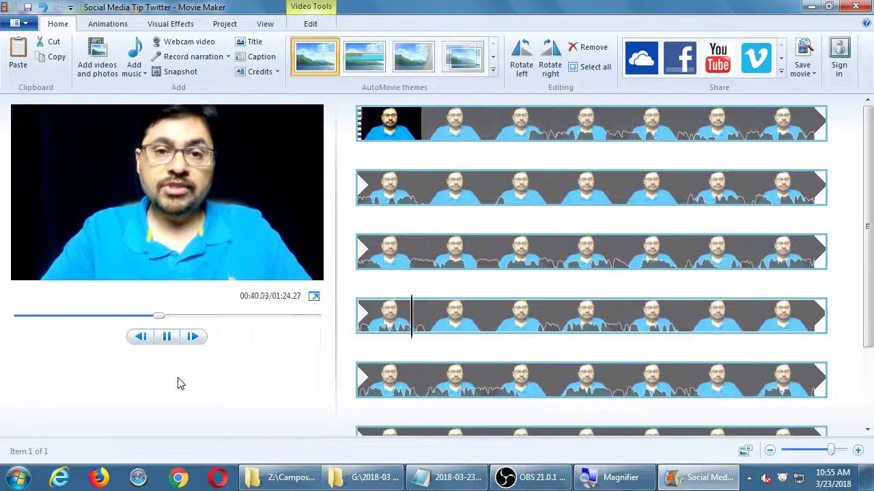
Pause the preview, return it to the beginning, scrub the timeline to about 2.7 seconds and go back to the start.
click(167, 337)
drag(167, 317, 4, 324)
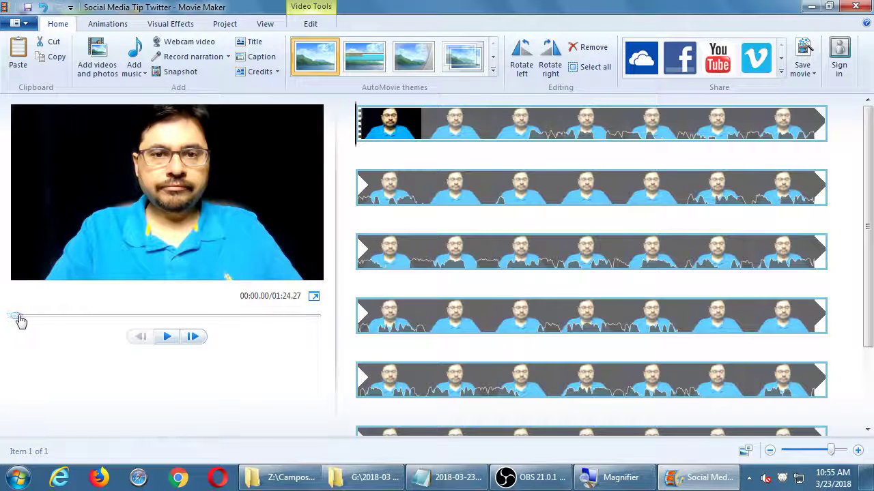
mouse_move(20, 321)
mouse_down()
mouse_move(38, 322)
mouse_move(9, 321)
mouse_up()
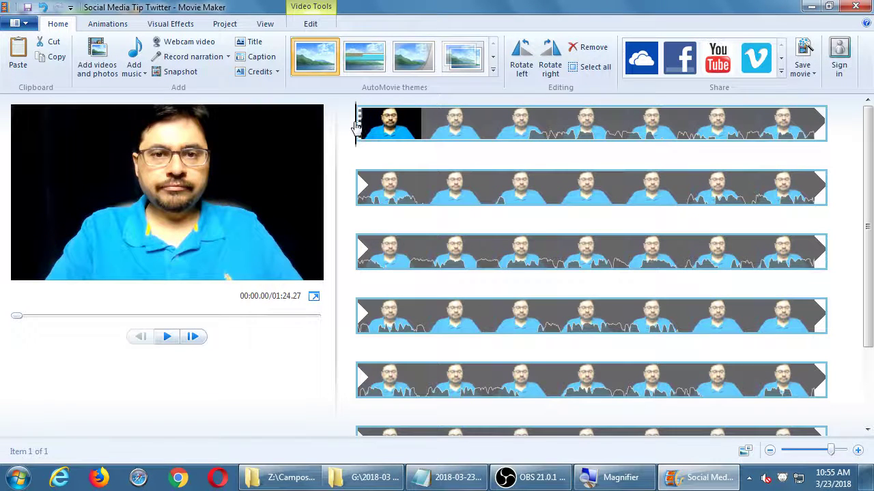
drag(355, 126, 451, 133)
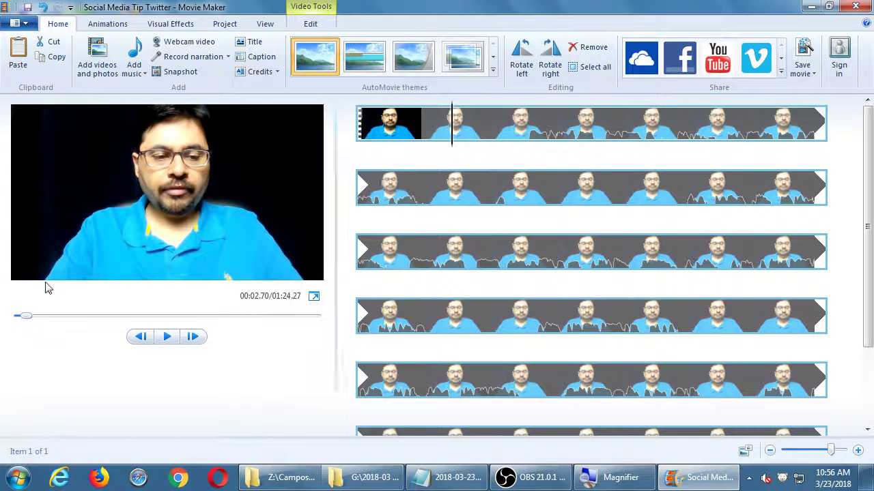
drag(27, 320, 13, 322)
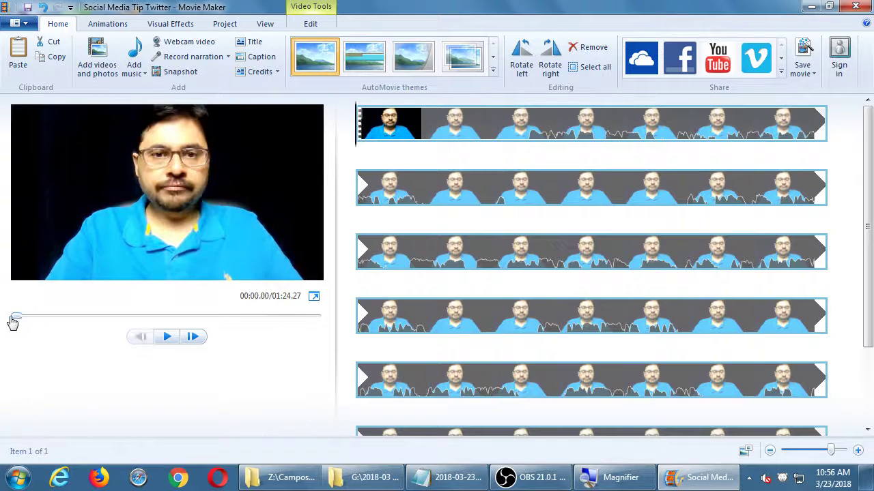
mouse_move(356, 135)
mouse_down()
mouse_move(521, 134)
mouse_move(369, 142)
mouse_move(524, 143)
mouse_move(368, 152)
mouse_move(472, 152)
mouse_move(356, 146)
mouse_up()
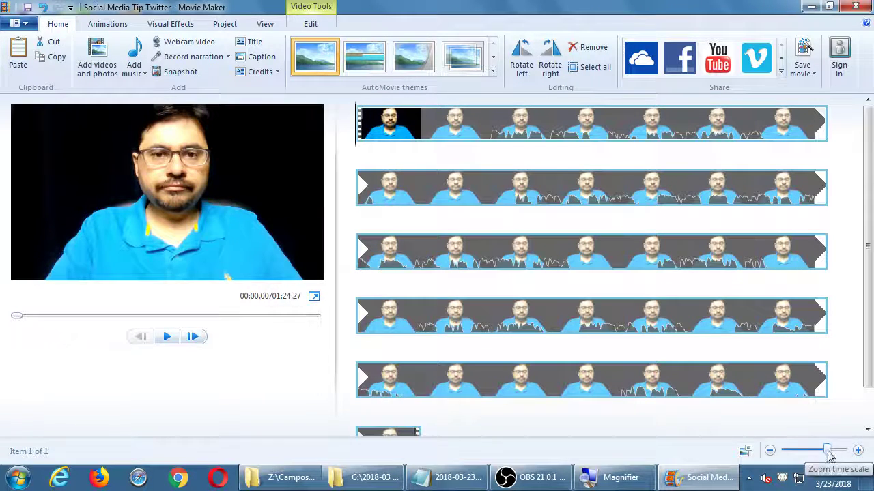
Compare the smallest and largest timeline time scales, and examine the clip's opening seconds frame by frame at the most detailed scale.
drag(828, 454, 778, 458)
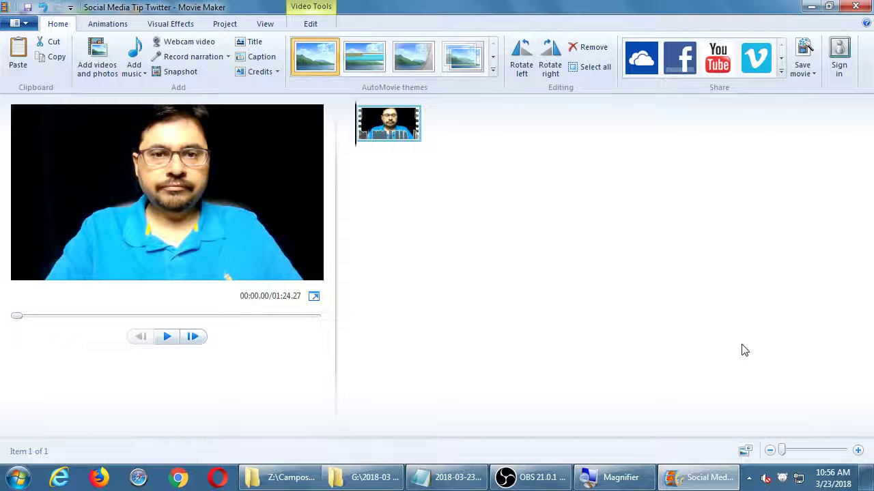
drag(782, 451, 847, 450)
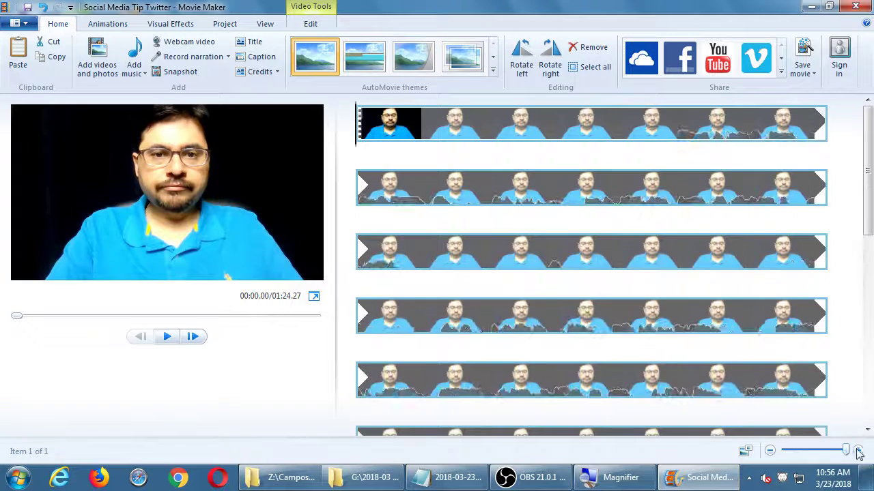
click(423, 135)
click(490, 140)
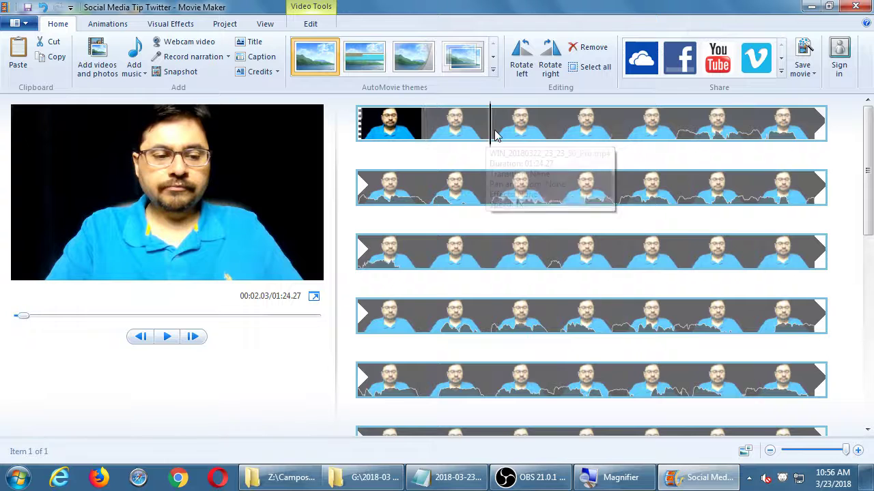
click(558, 134)
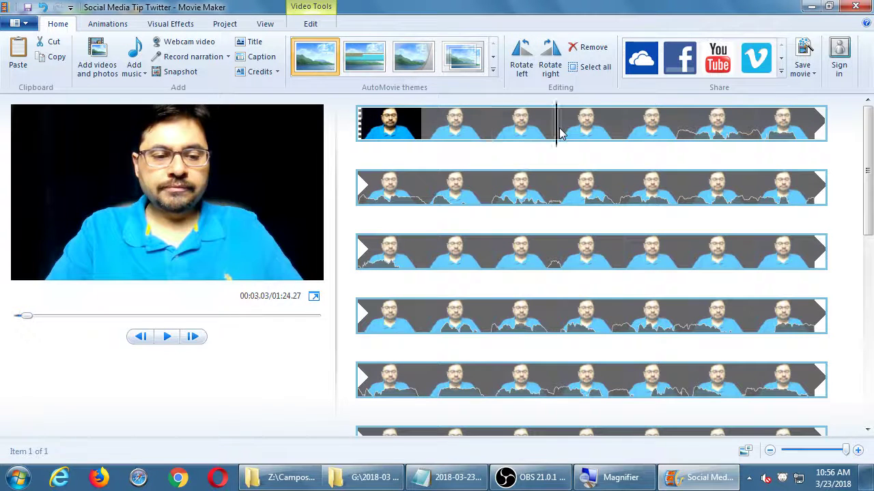
click(620, 133)
click(424, 127)
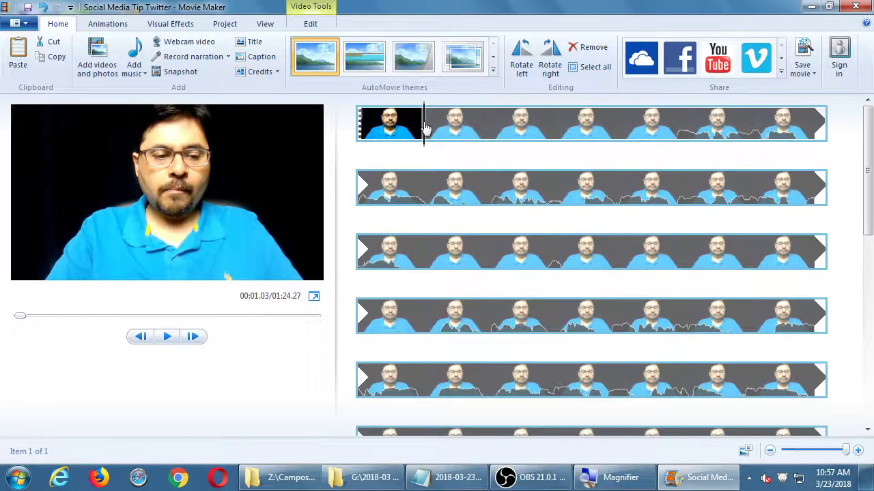
click(491, 130)
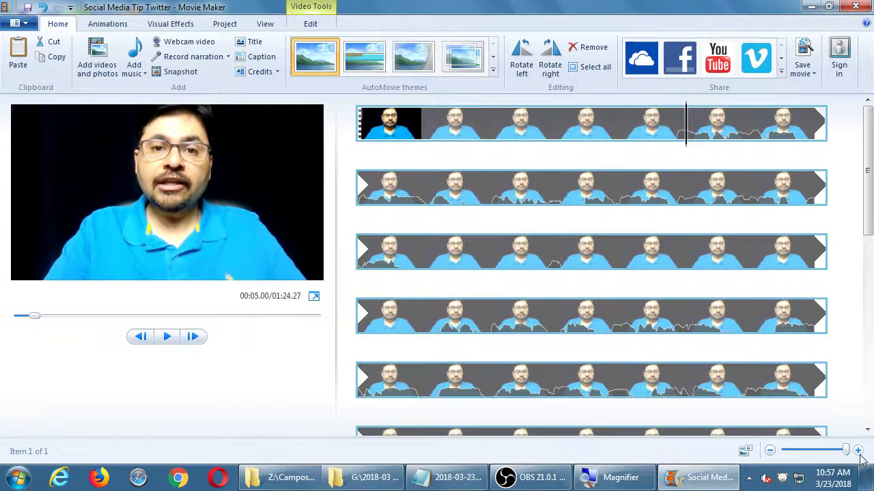
Reduce the timeline's time scale and check the preview at several thumbnails up to about 14 seconds.
drag(846, 453, 817, 452)
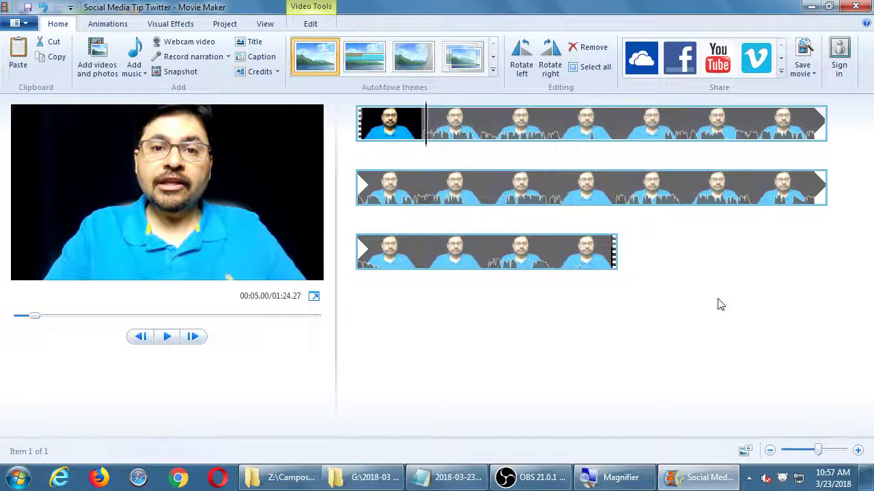
click(488, 130)
click(561, 130)
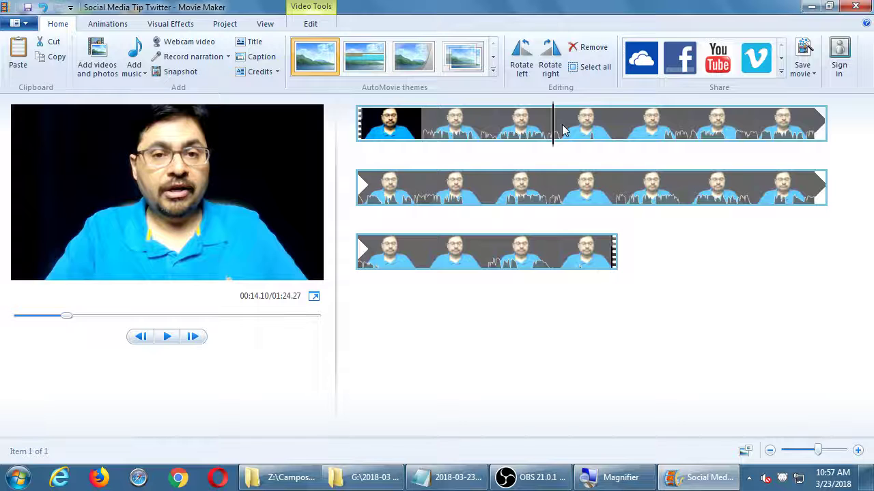
click(426, 132)
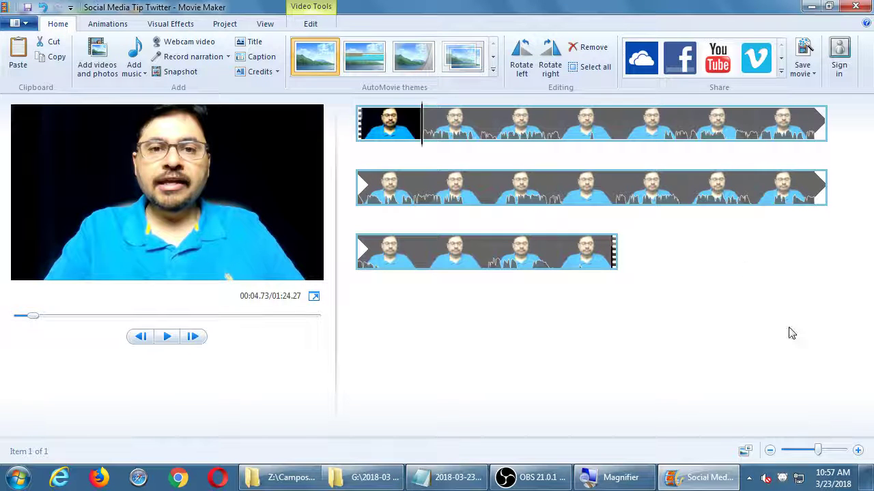
Split the clip at 00:04.37, just before the speech begins, using the most detailed time scale.
mouse_move(819, 450)
mouse_down()
mouse_move(808, 451)
mouse_move(819, 450)
mouse_up()
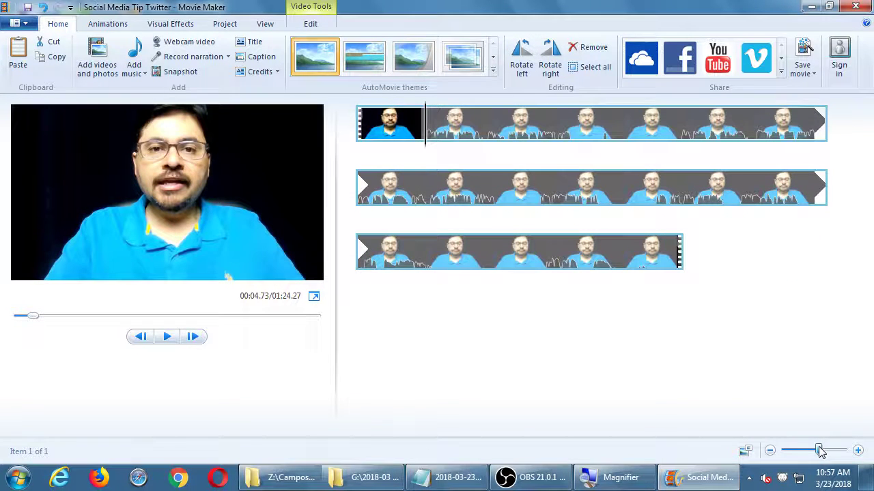
drag(821, 450, 845, 451)
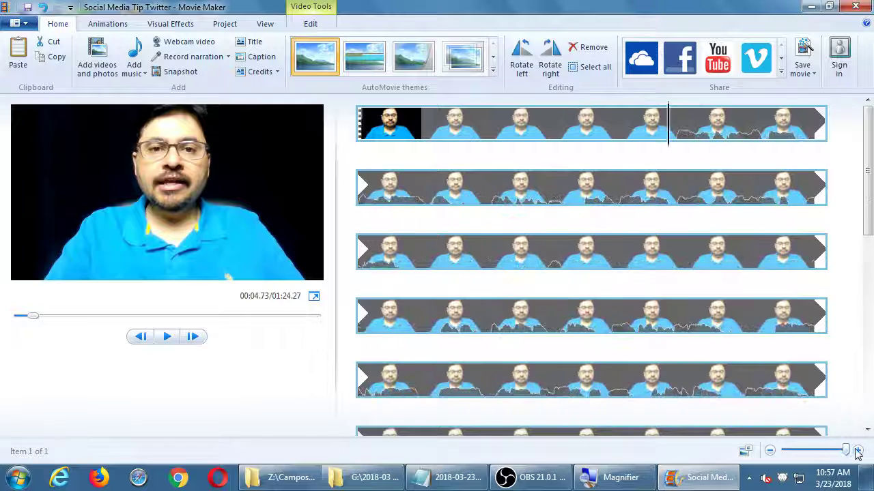
drag(671, 122, 678, 149)
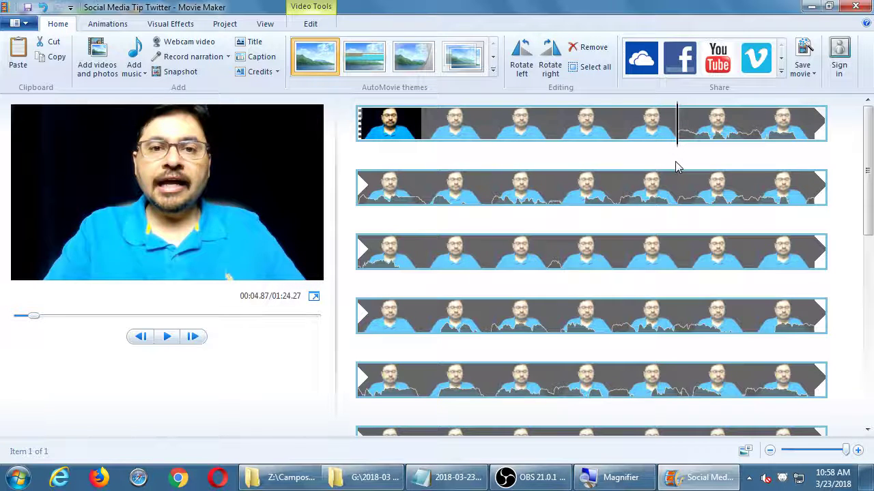
mouse_move(675, 126)
mouse_down()
mouse_move(667, 117)
mouse_move(614, 126)
mouse_move(710, 130)
mouse_move(647, 131)
mouse_move(678, 131)
mouse_move(651, 131)
mouse_move(660, 131)
mouse_up()
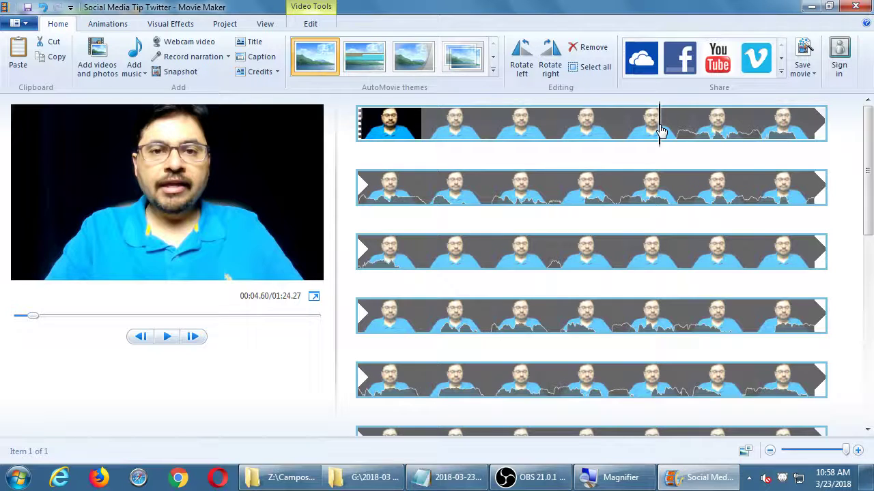
drag(659, 131, 647, 154)
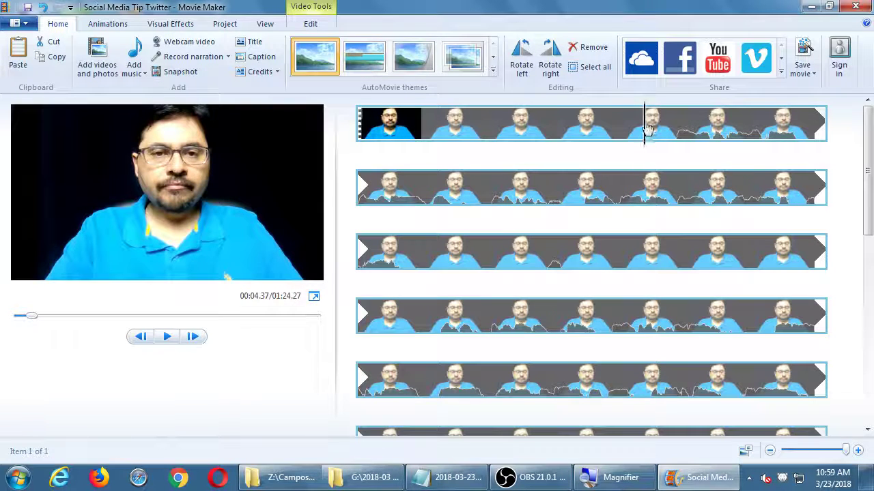
right_click(647, 129)
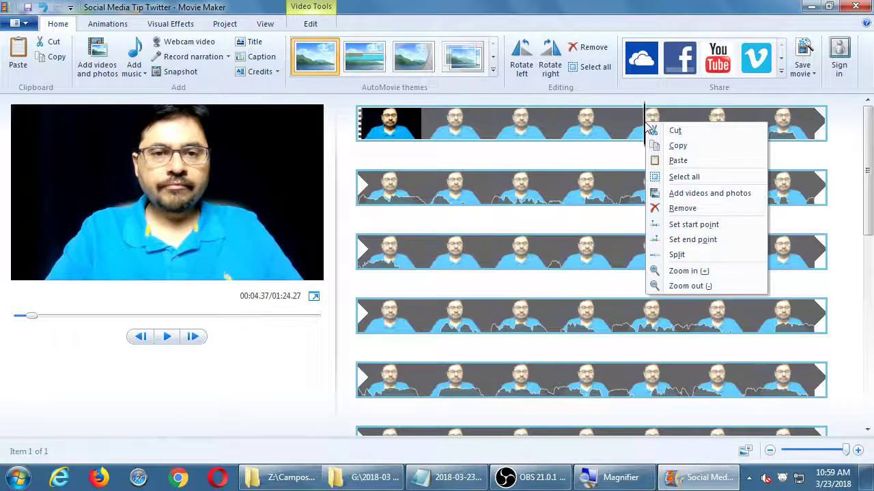
click(677, 255)
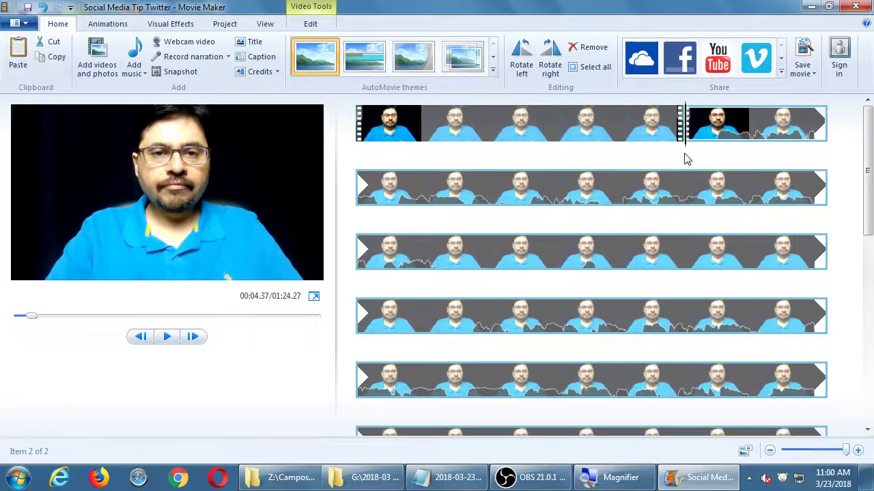
Scrub the second clip from the split to 00:05.00, and select the clips on either side of the split in turn.
drag(684, 142, 703, 144)
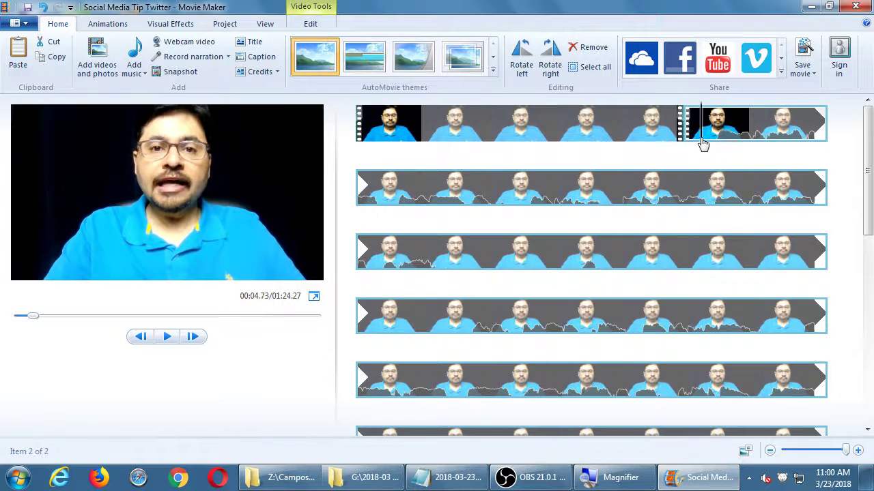
click(726, 126)
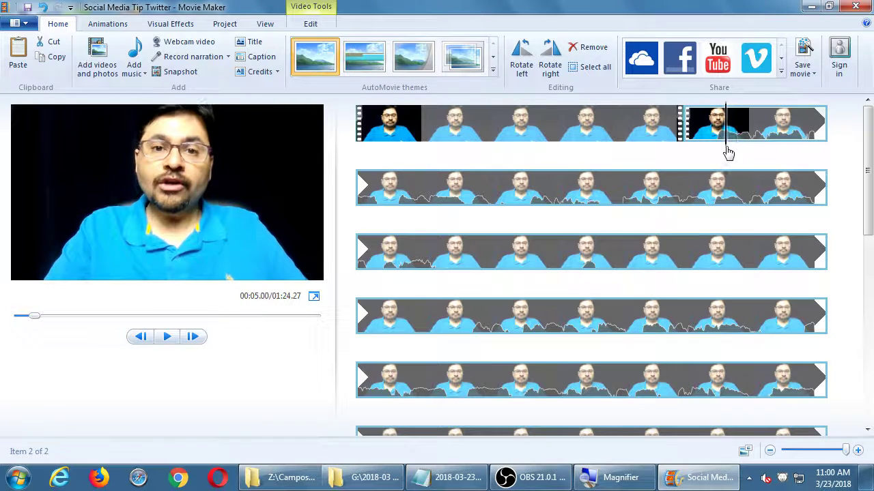
click(500, 130)
click(686, 131)
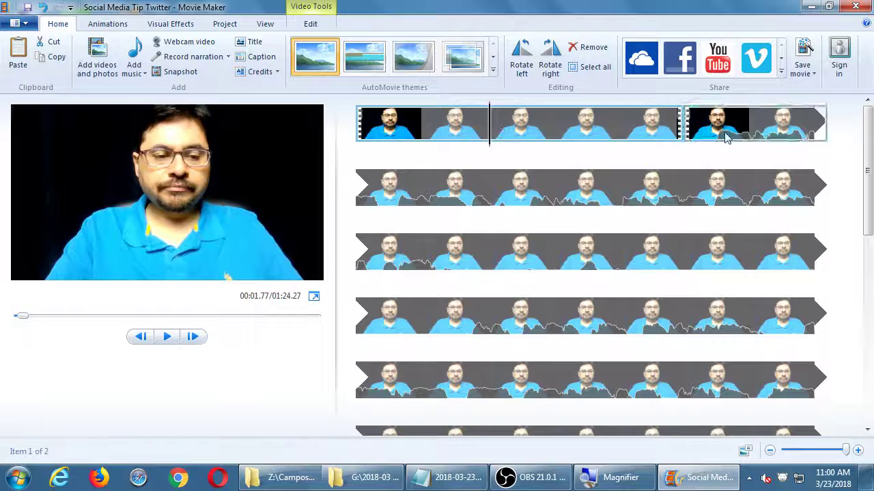
click(572, 128)
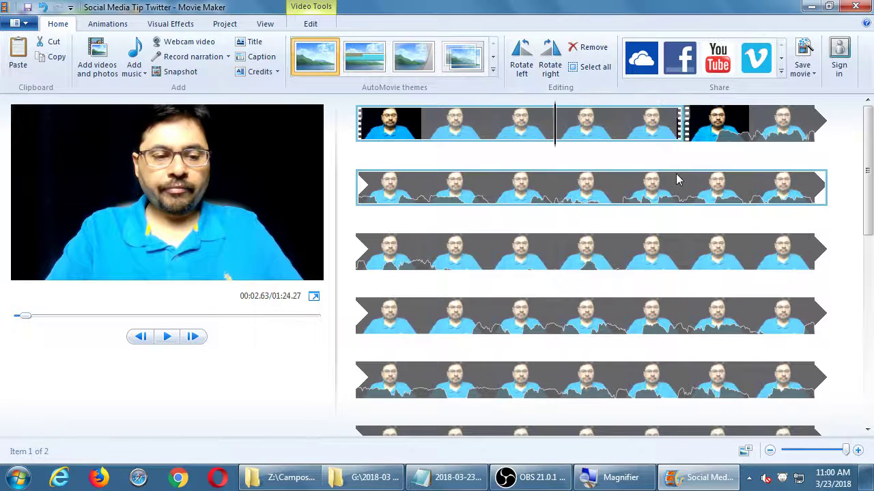
Review the editing commands available for the opening clip, and compare the two clips by alternating the selection between them.
right_click(685, 140)
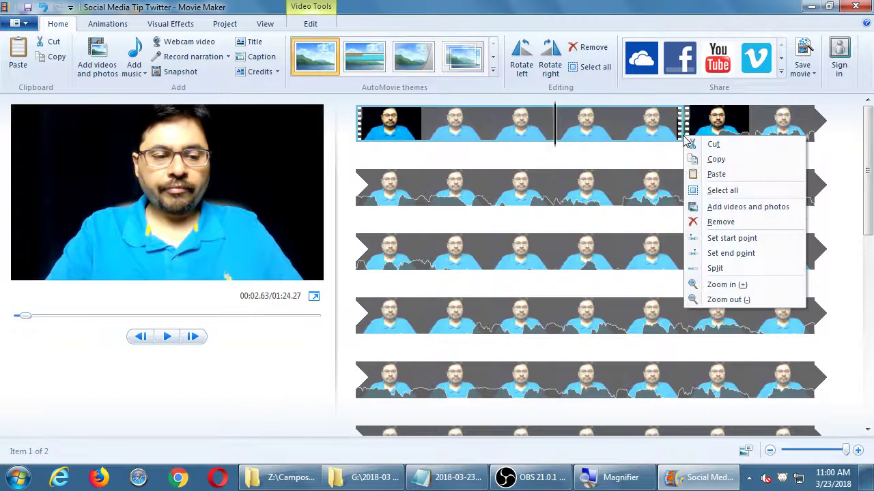
click(732, 270)
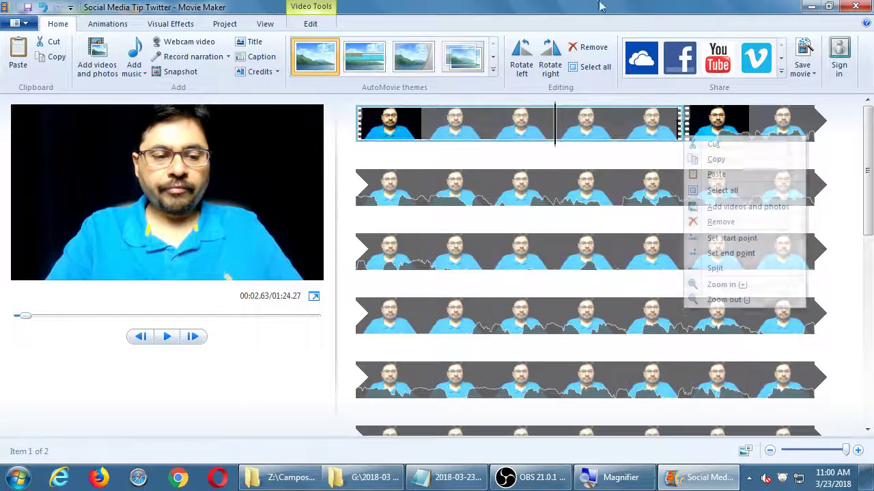
right_click(465, 130)
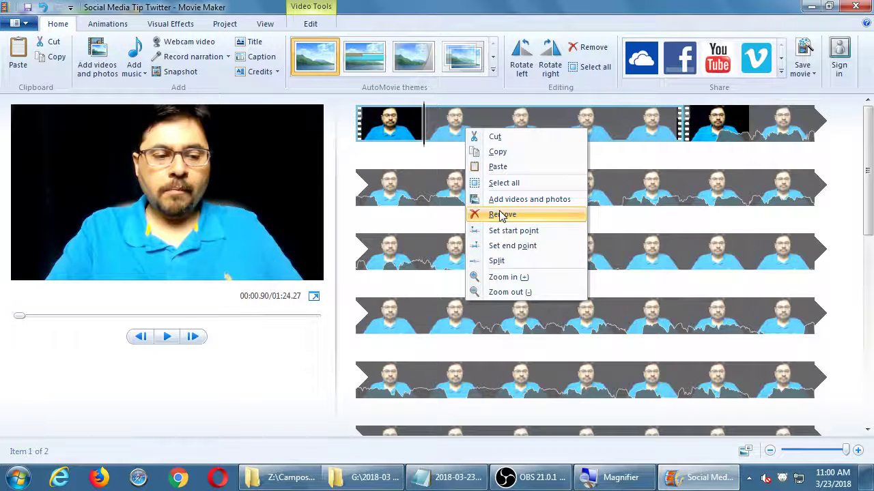
click(633, 158)
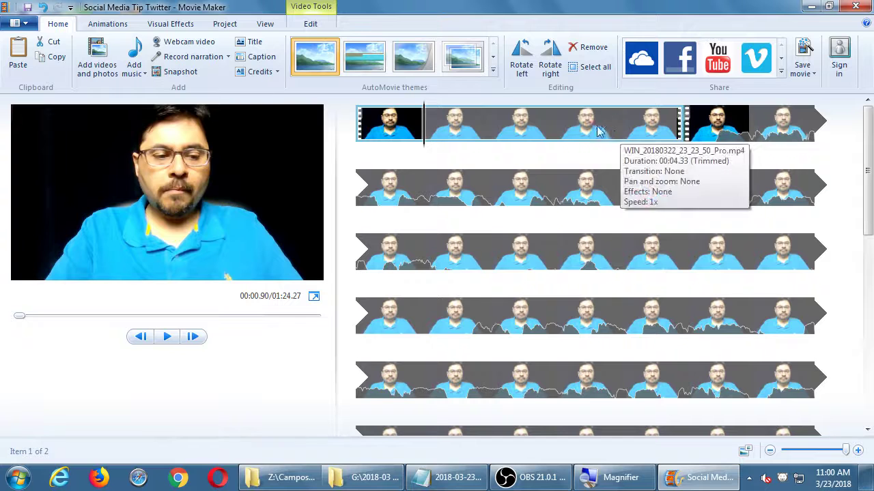
click(556, 130)
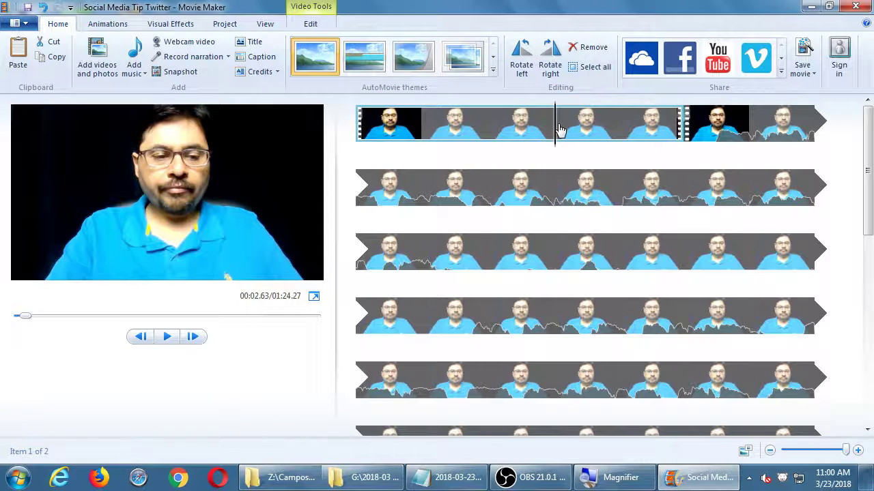
click(746, 130)
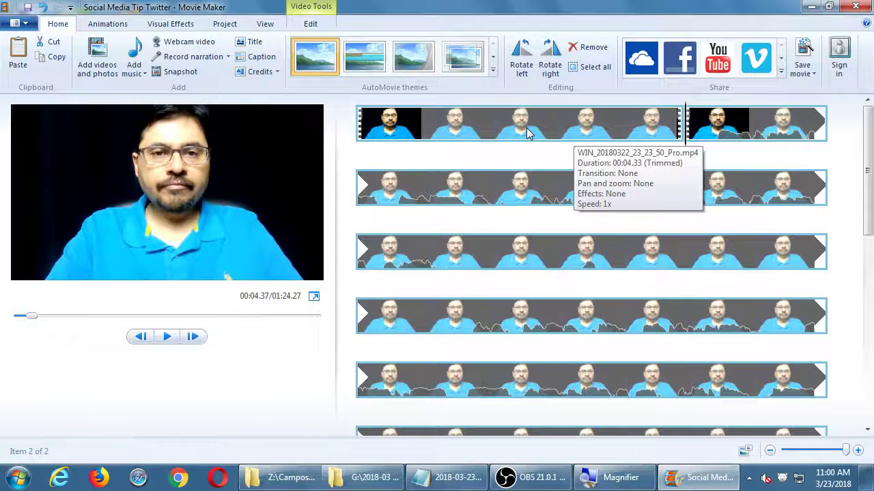
click(489, 131)
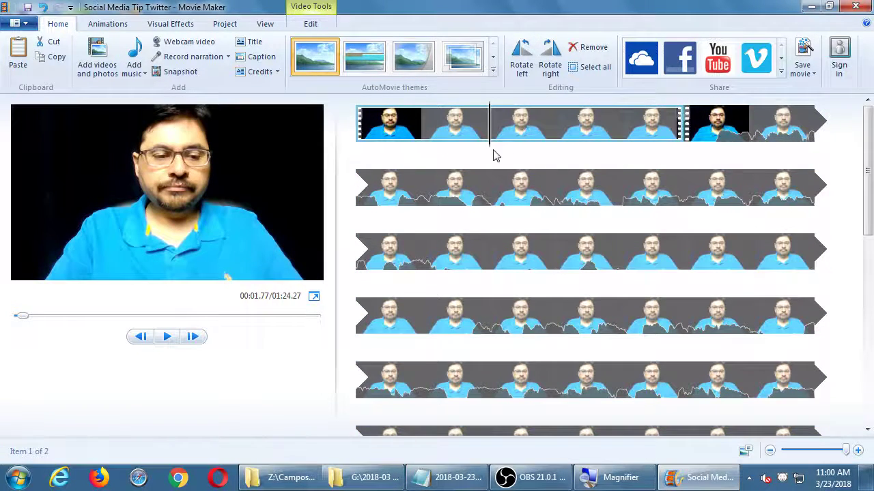
Cut the opening clip before the split and paste it back in the same place.
right_click(464, 141)
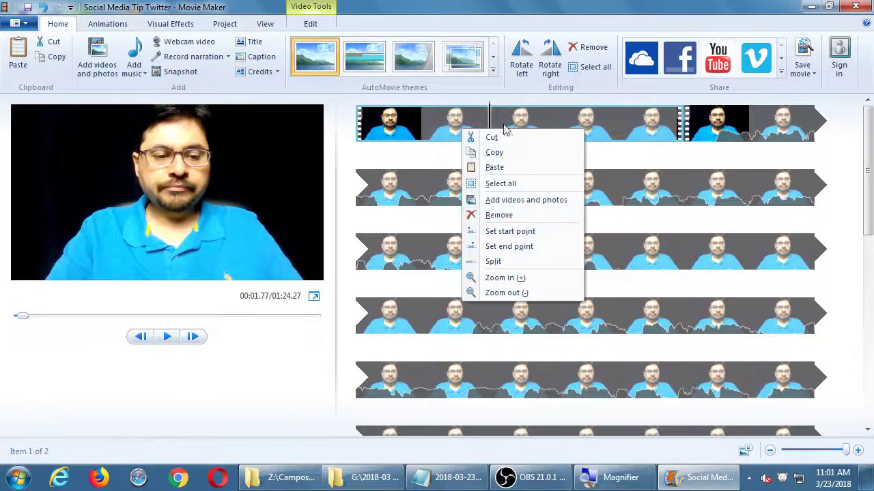
click(456, 137)
right_click(459, 129)
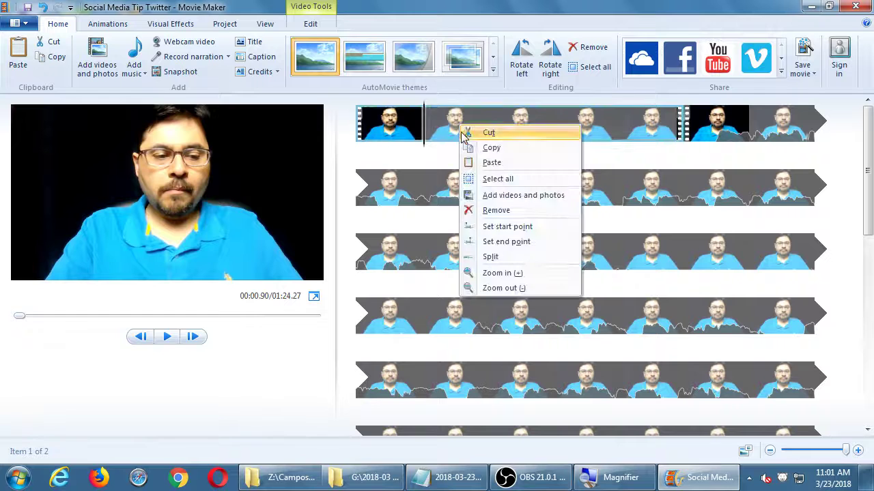
click(461, 134)
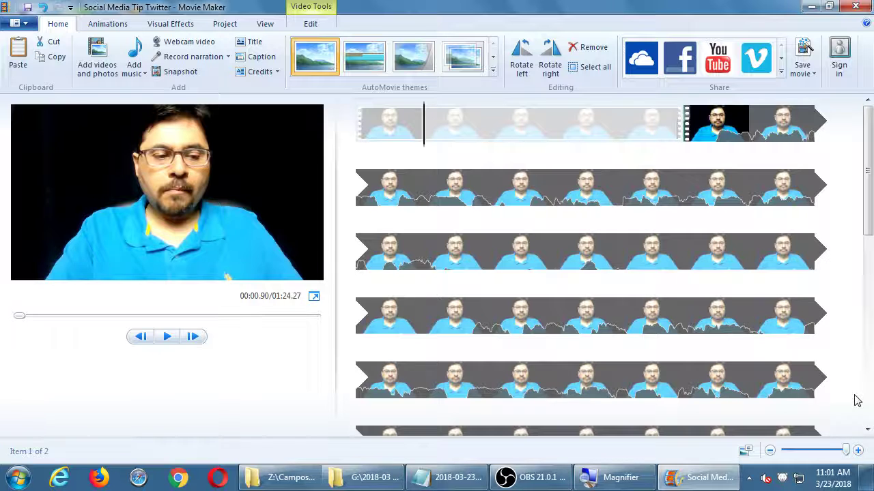
key(ctrl+v)
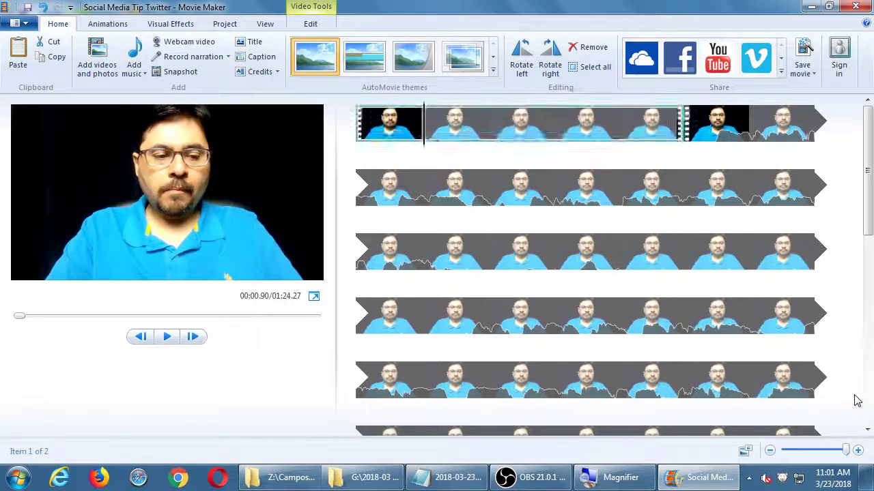
Remove the unwanted opening clip before the 00:04.37 split from the project.
click(585, 132)
right_click(588, 133)
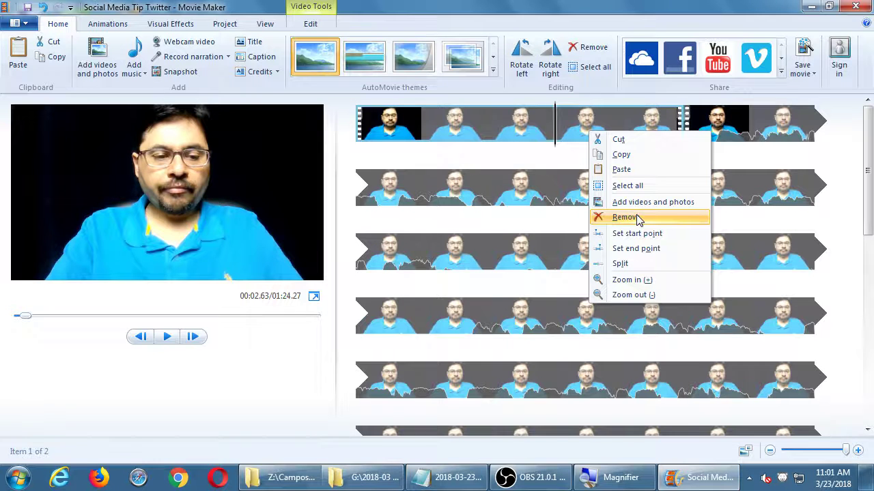
click(563, 6)
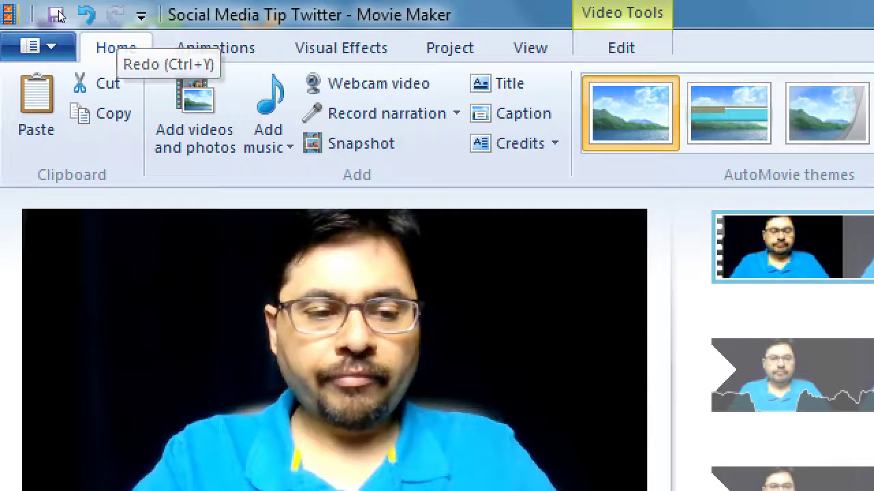
key(super+minus)
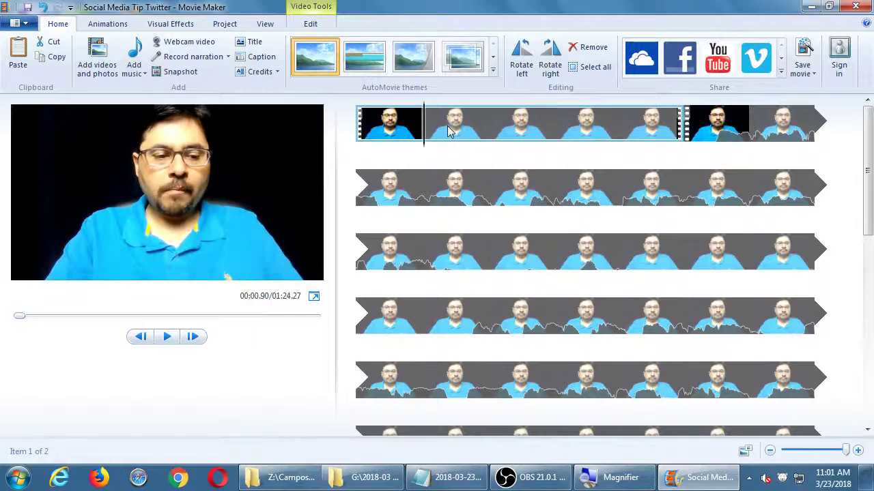
right_click(449, 129)
click(481, 213)
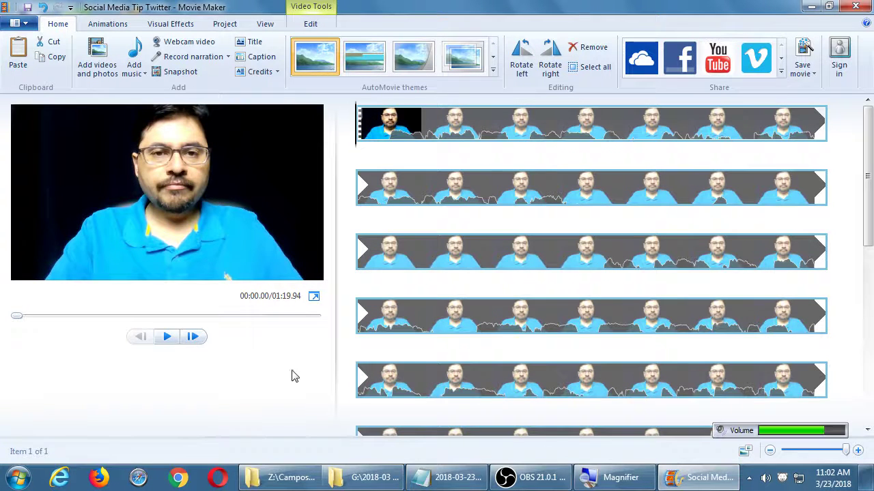
Play the first seconds of the trimmed video twice to check its start, and return to the beginning.
click(167, 336)
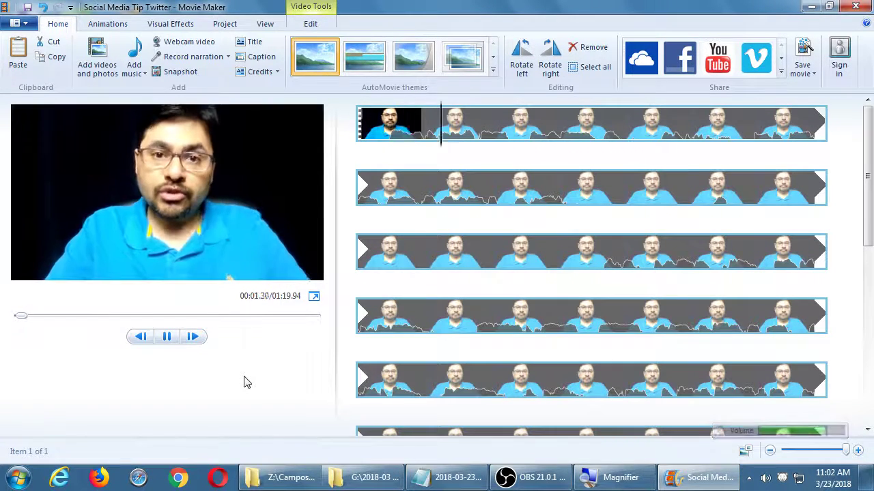
click(169, 339)
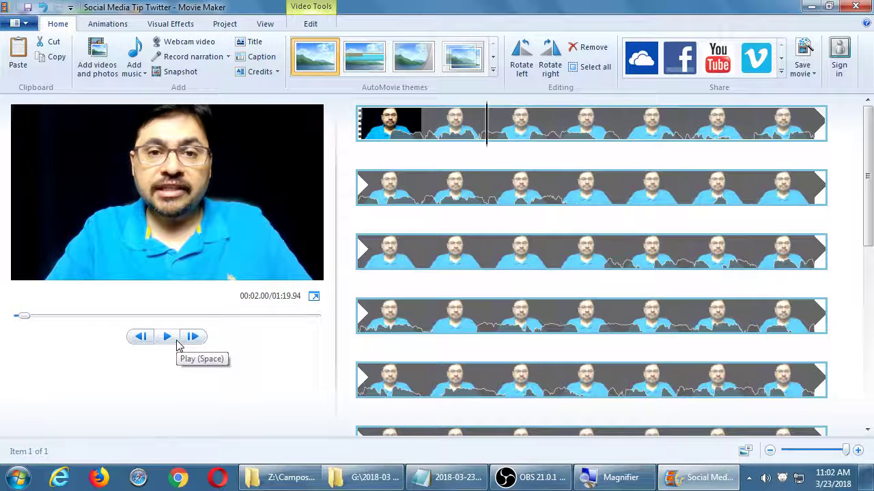
click(357, 133)
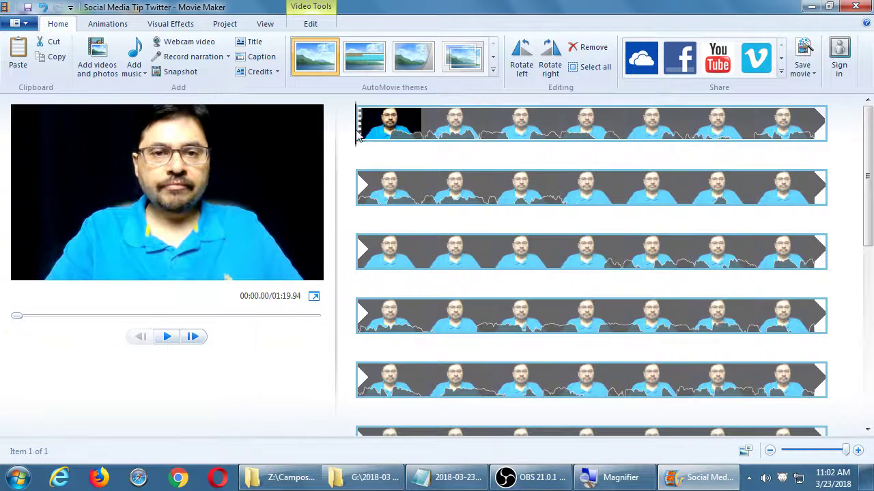
click(171, 343)
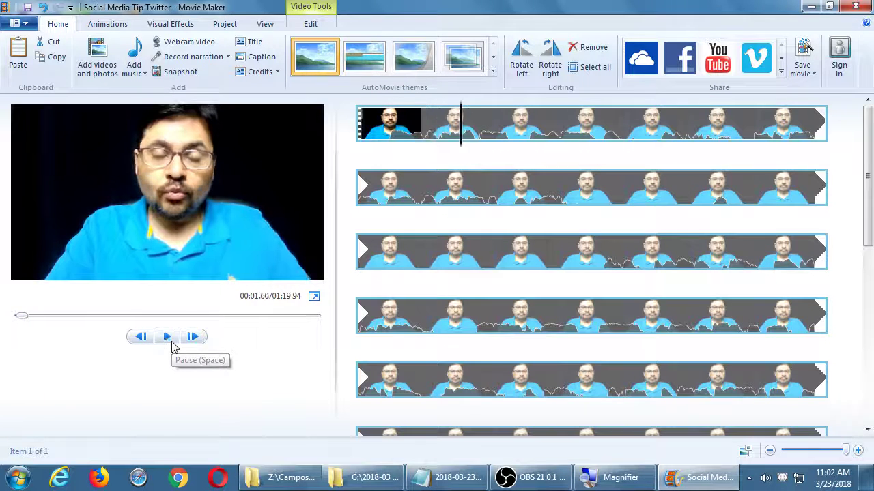
click(171, 344)
click(404, 142)
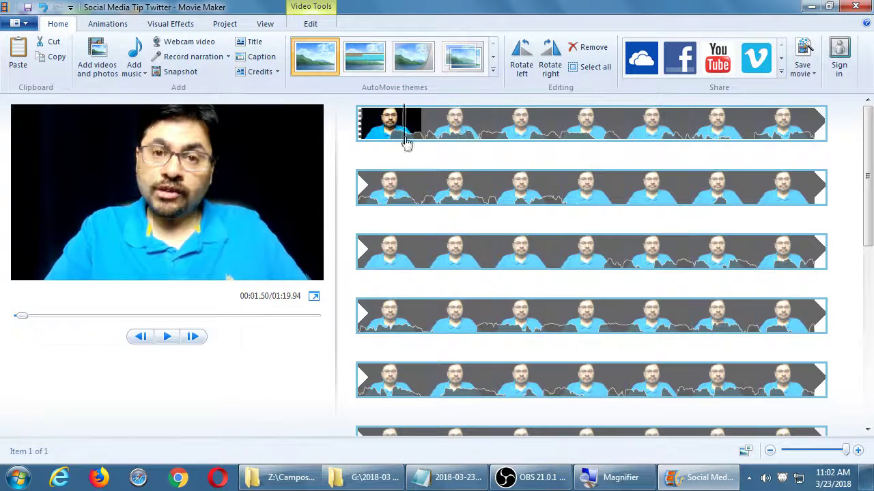
click(356, 140)
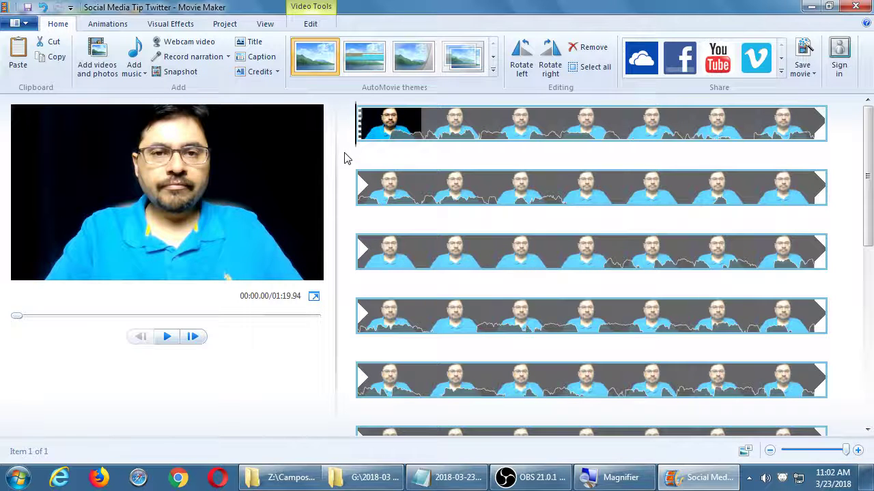
Play the video up to the pause after about 10 seconds, and split the clip at 00:10.30.
key(space)
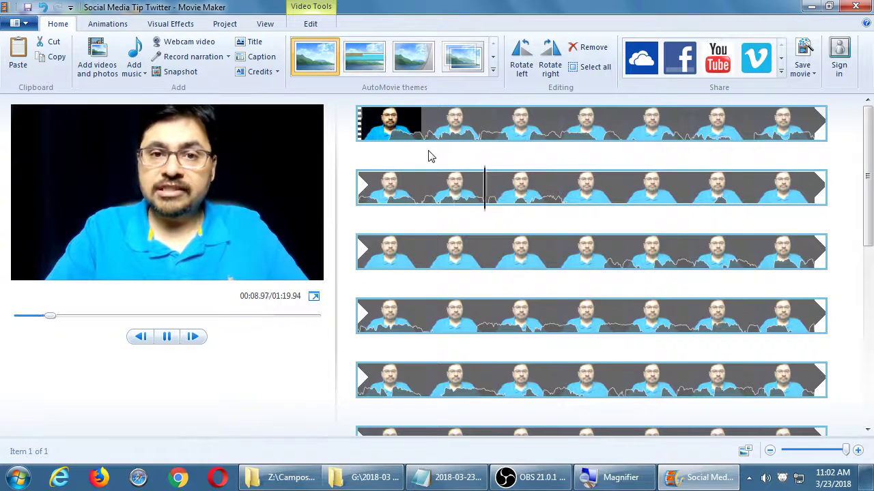
key(space)
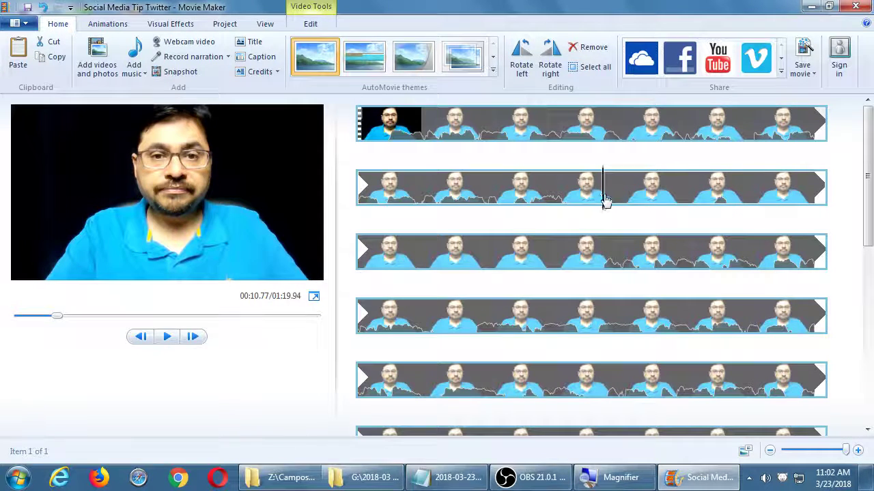
drag(604, 200, 572, 214)
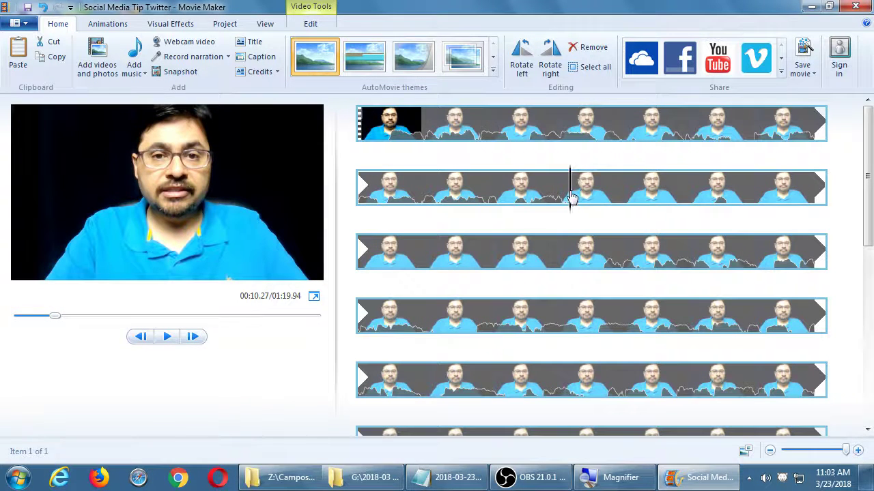
right_click(572, 194)
click(582, 324)
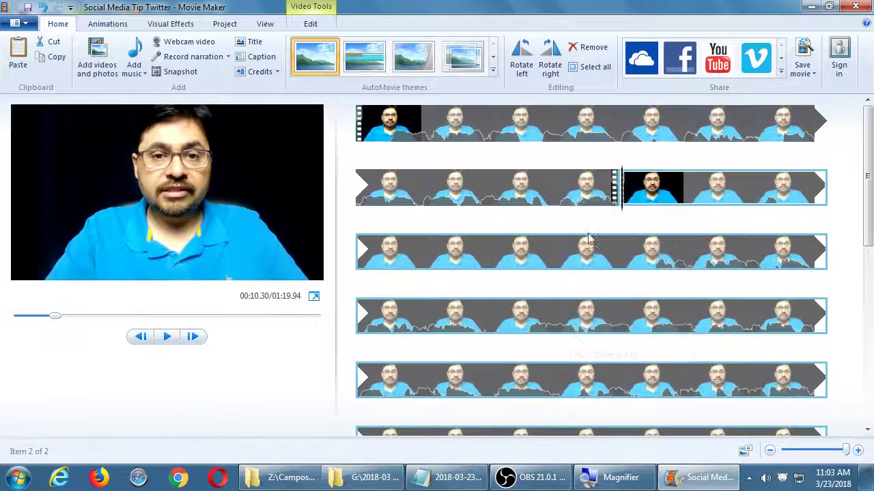
Split the remaining clip again at 00:17.63, near the end of the silent stretch.
drag(613, 263, 646, 273)
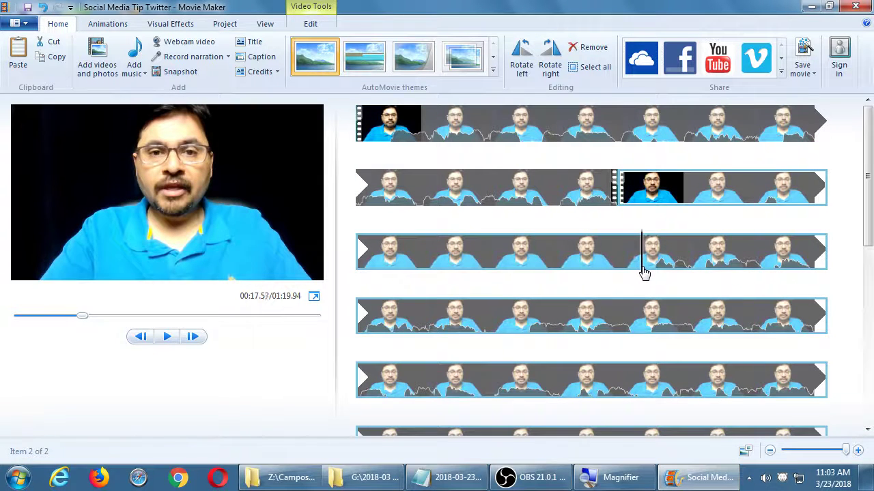
right_click(645, 270)
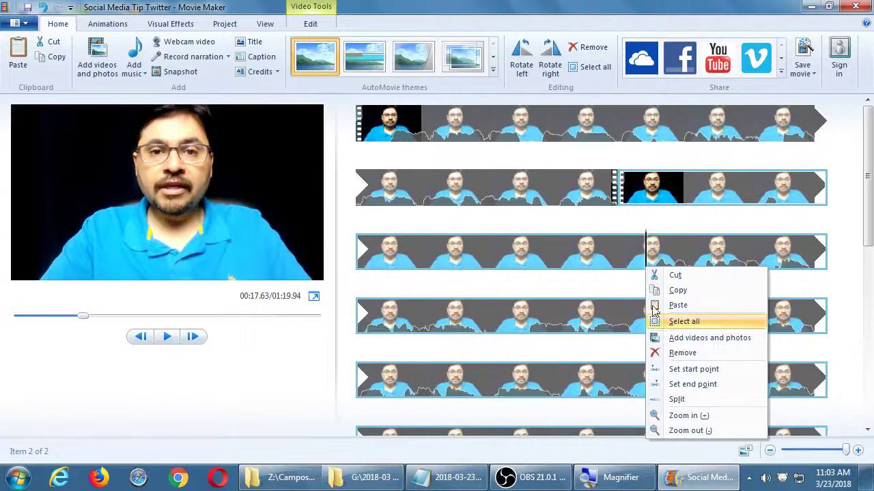
click(674, 401)
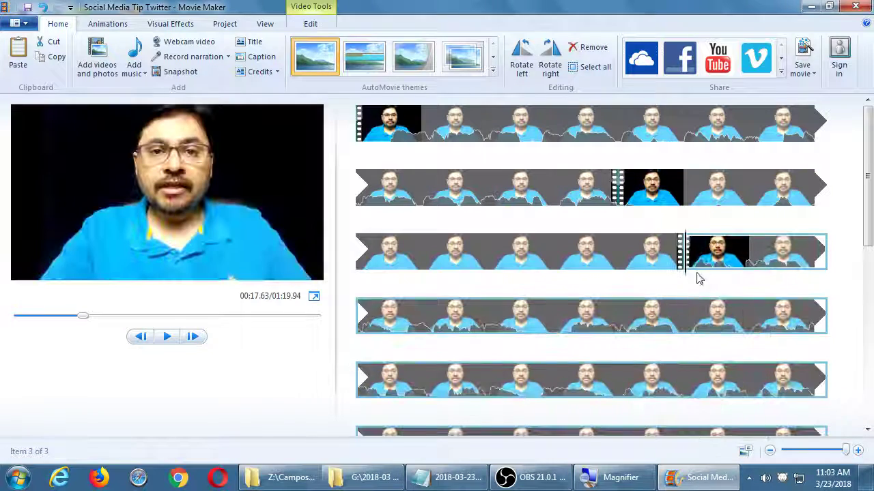
Remove the silent middle clip between the 00:10.30 and 00:17.63 splits from the project.
click(590, 197)
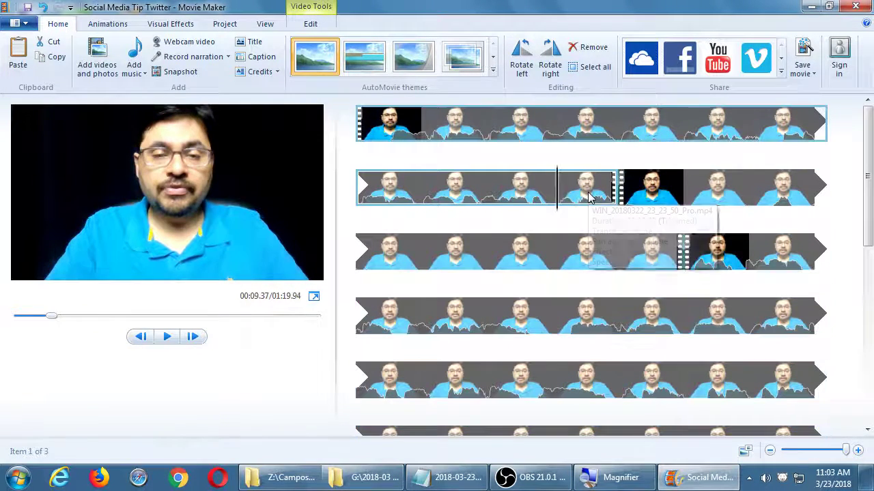
click(665, 198)
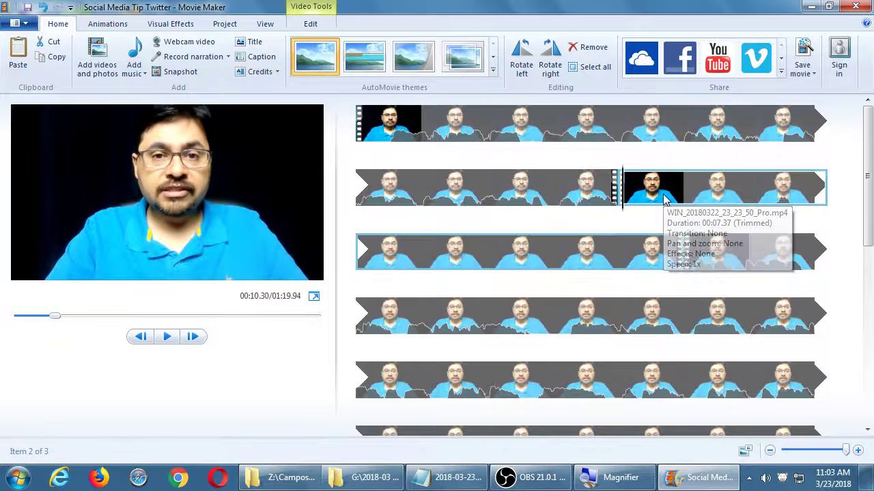
right_click(665, 198)
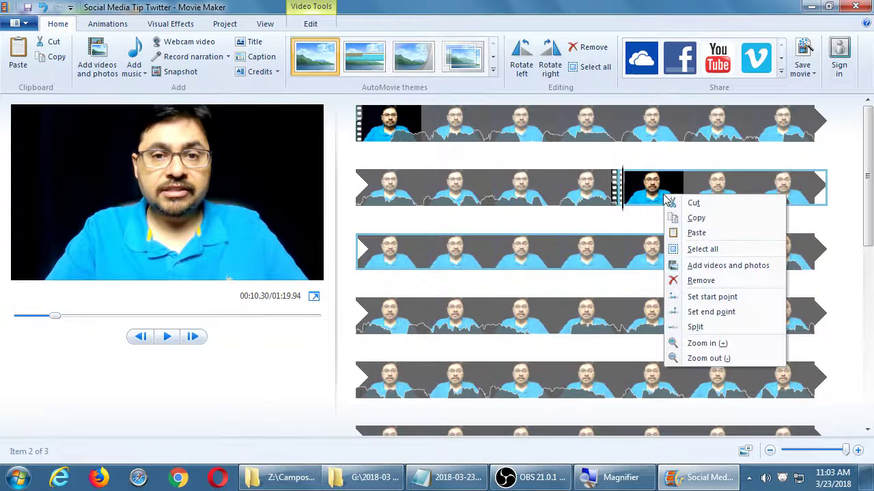
click(682, 280)
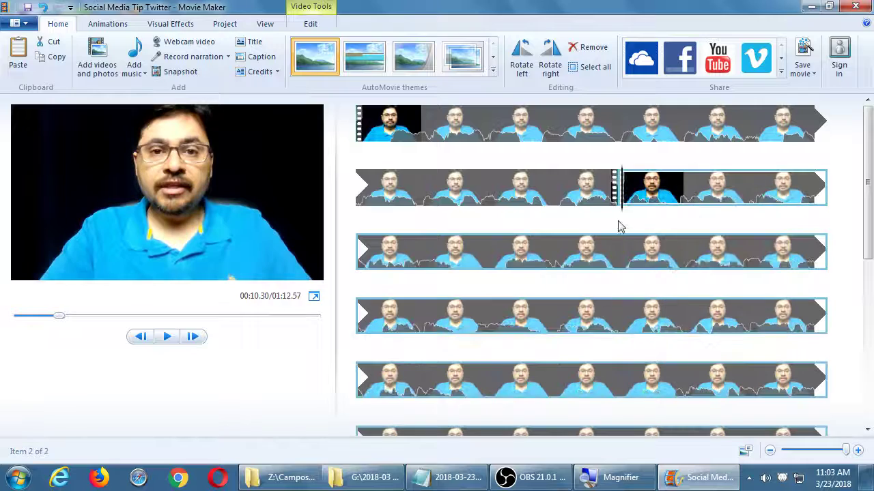
Play the video from about 9 seconds across the cut at 00:10.30 to check the transition.
click(557, 194)
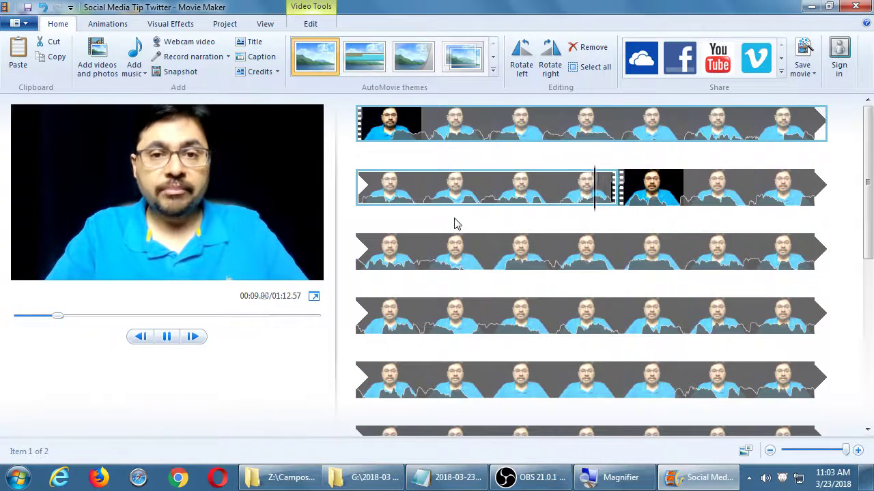
click(430, 194)
key(space)
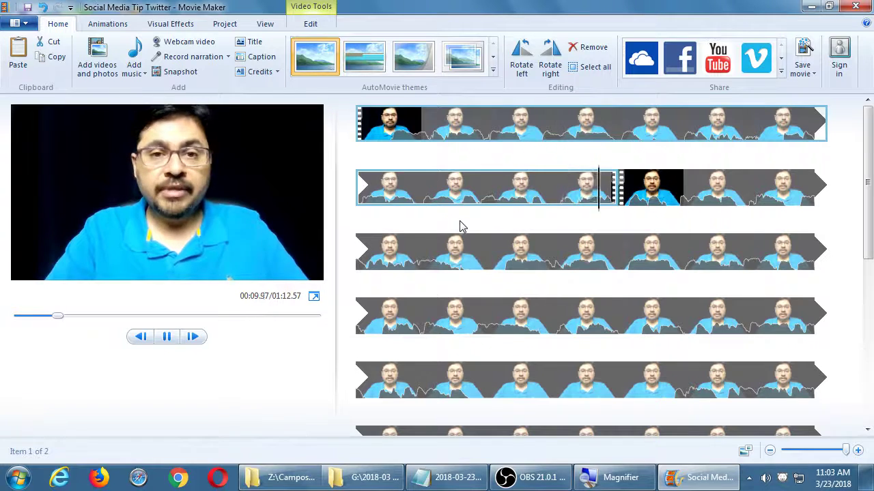
key(space)
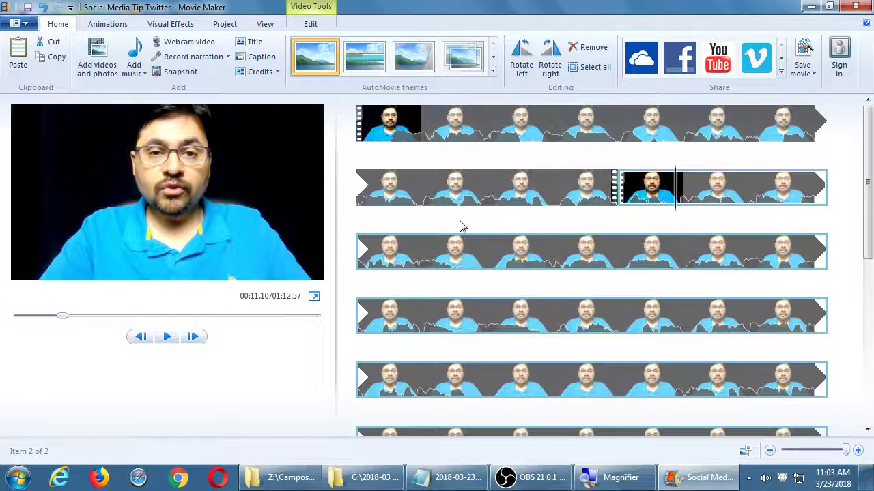
Undo the removal of the middle clip and both splits around it.
key(ctrl+z)
key(ctrl+z)
key(ctrl+z)
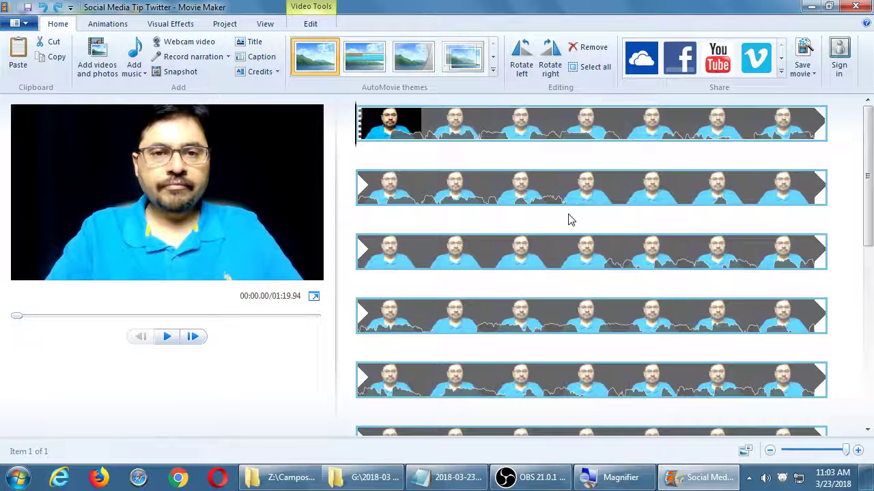
Play the video in short bursts from about 7 seconds, and replay the passage to locate where the speech pauses near 11 seconds.
click(418, 194)
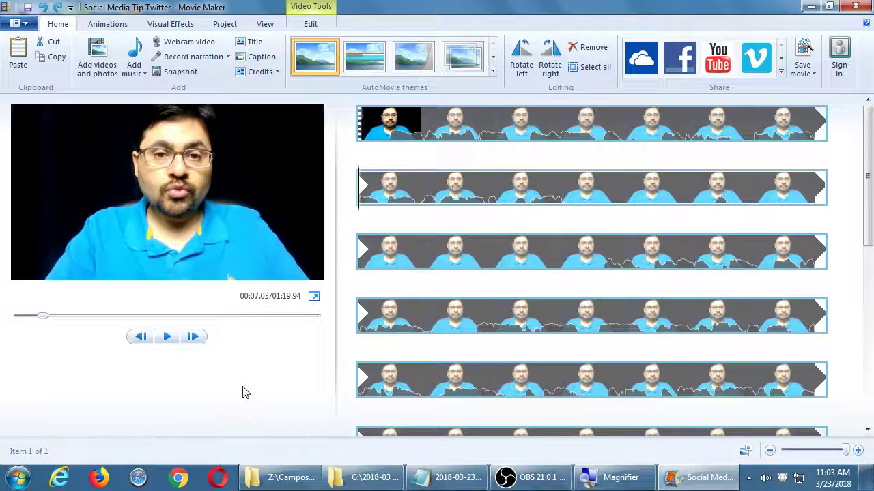
key(space)
key(space)
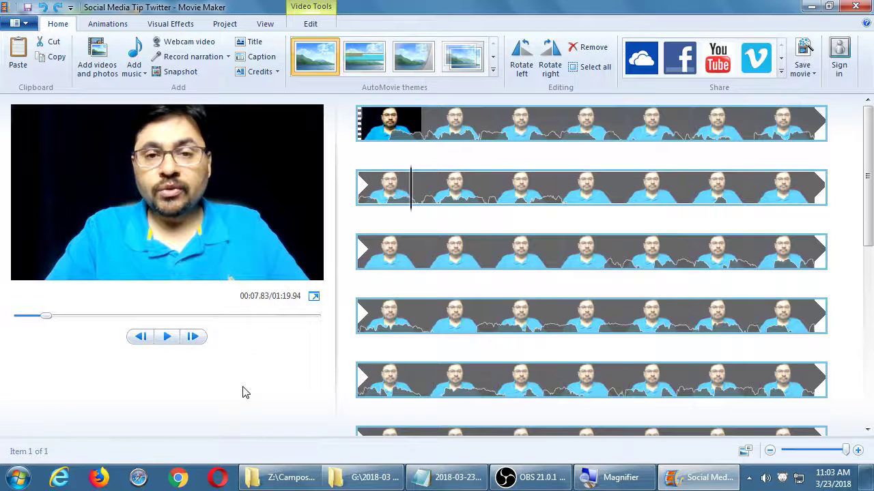
key(space)
key(space)
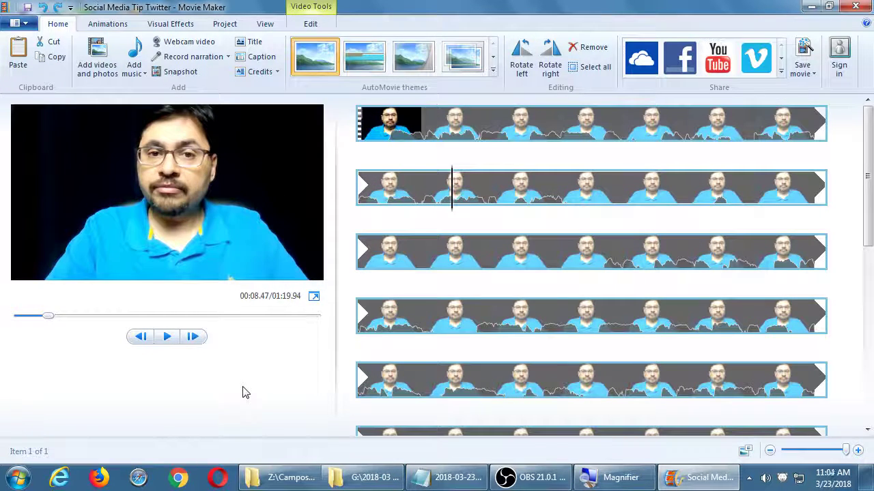
key(space)
key(space)
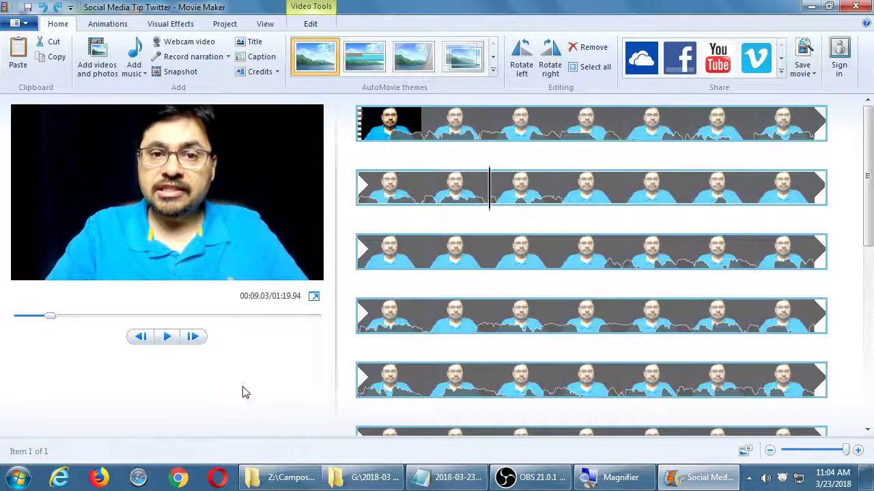
click(166, 338)
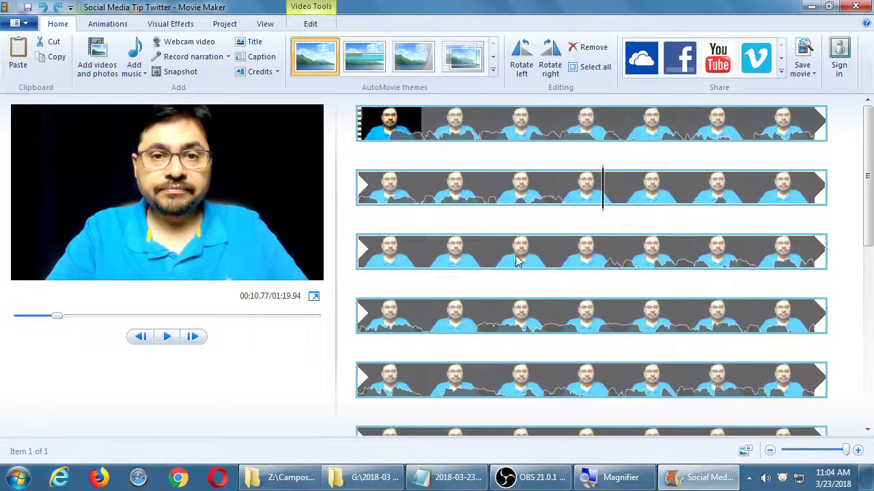
drag(604, 209, 421, 219)
key(space)
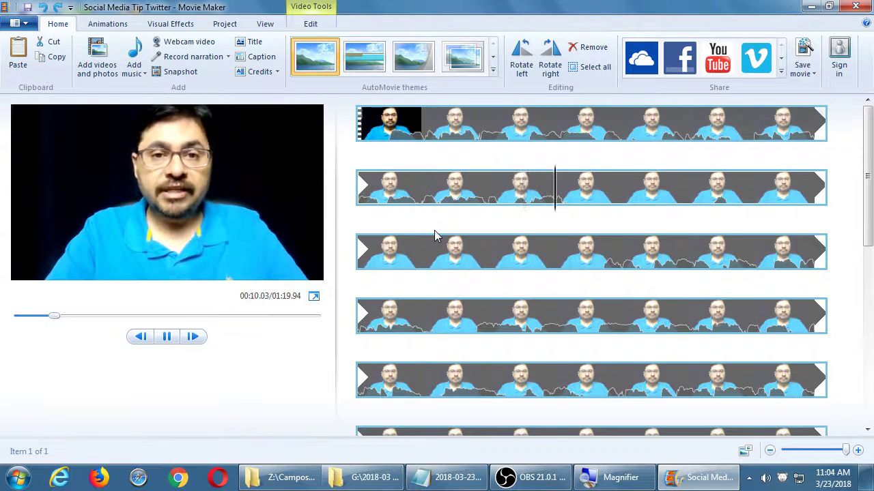
key(space)
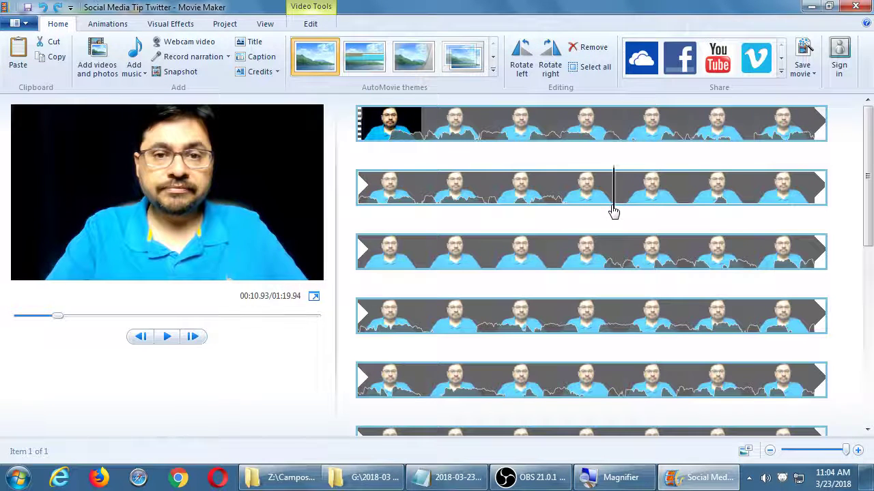
Split the clip at 00:10.93, just after the speech pauses.
drag(614, 211, 590, 211)
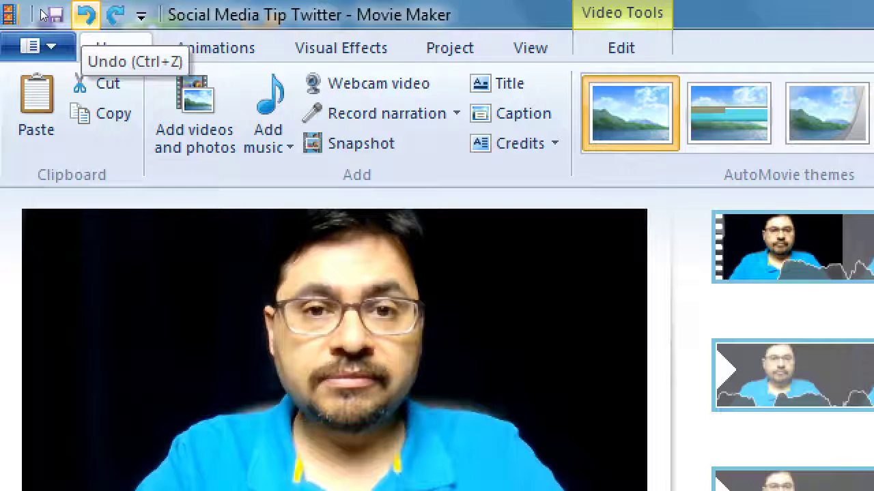
key(super+minus)
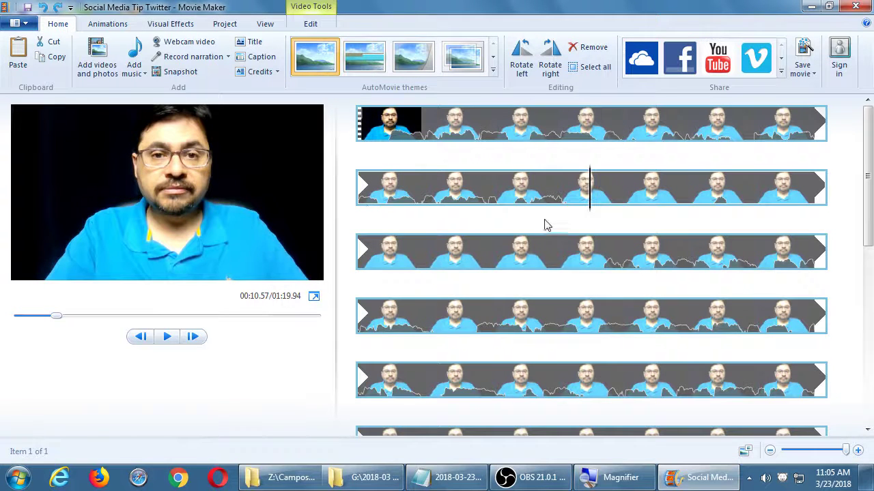
drag(589, 216, 616, 206)
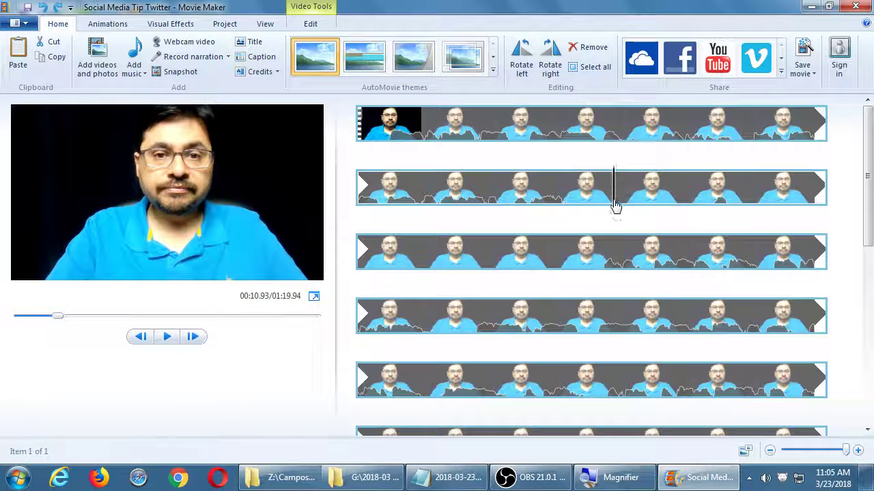
right_click(615, 206)
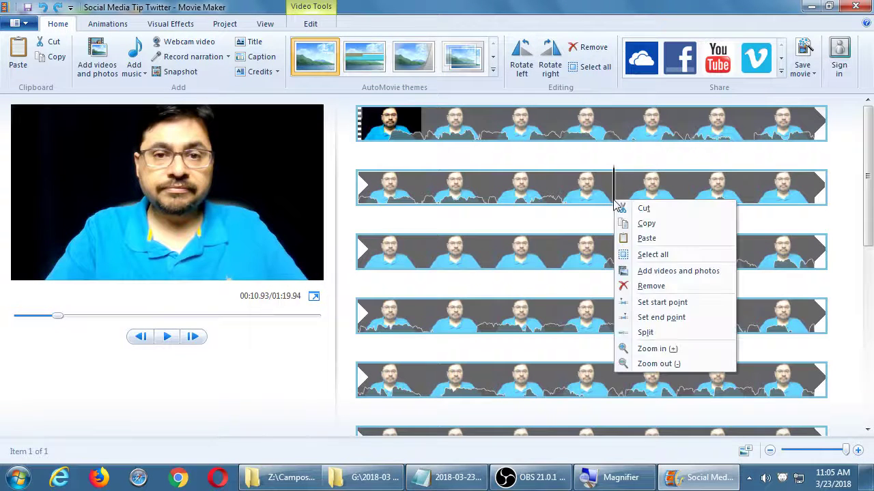
click(645, 332)
Split the remaining clip at 00:17.43, just before the speech resumes.
click(556, 254)
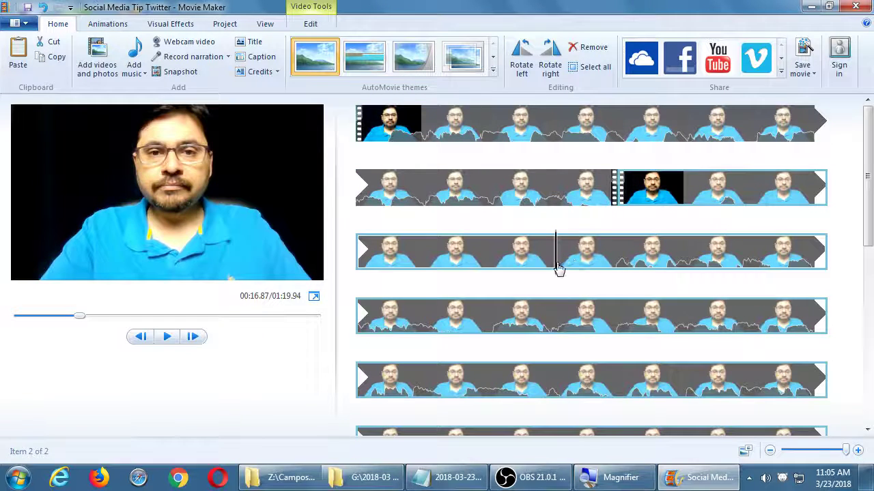
drag(557, 266, 593, 268)
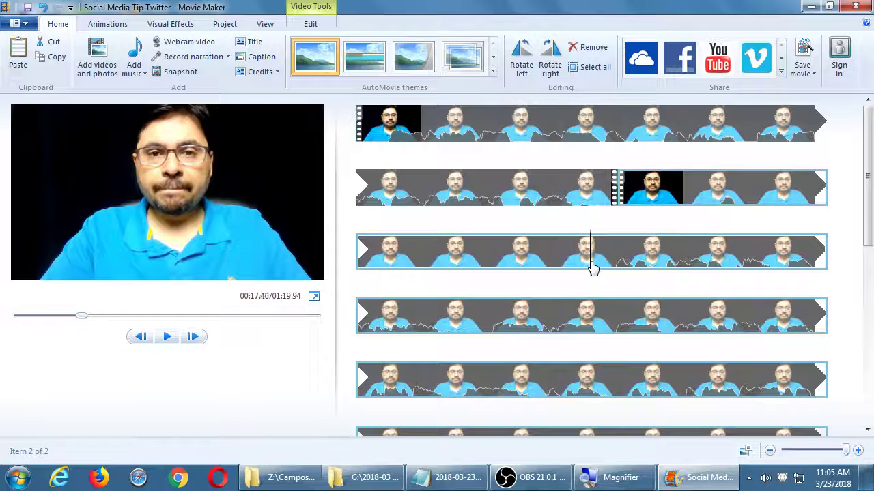
right_click(593, 263)
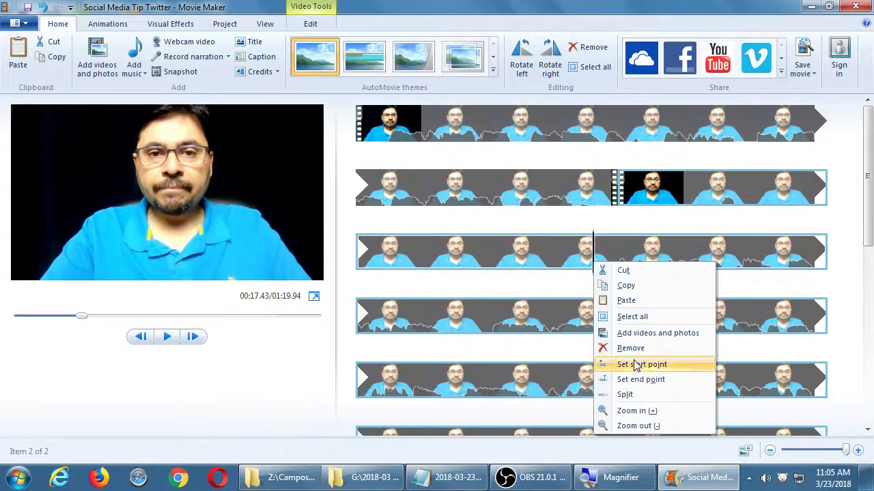
click(638, 395)
Select the three clips in turn to check their boundaries, and view the commands available for the silent middle clip.
click(558, 198)
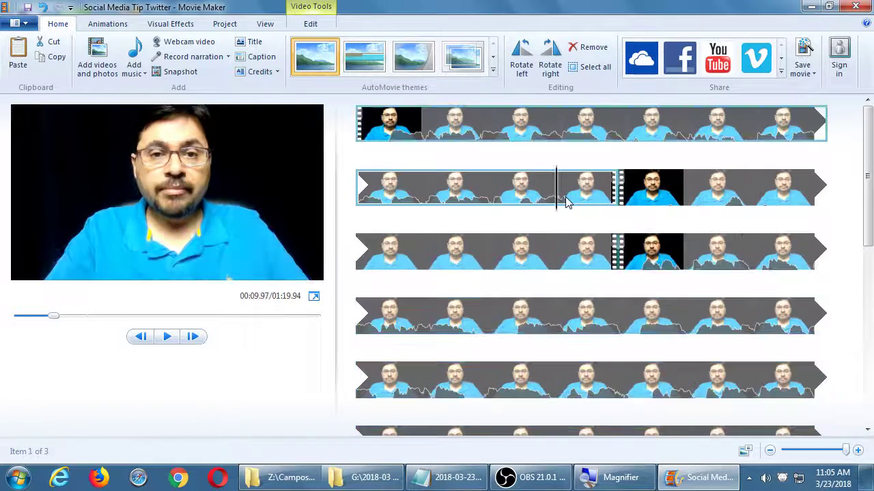
click(623, 198)
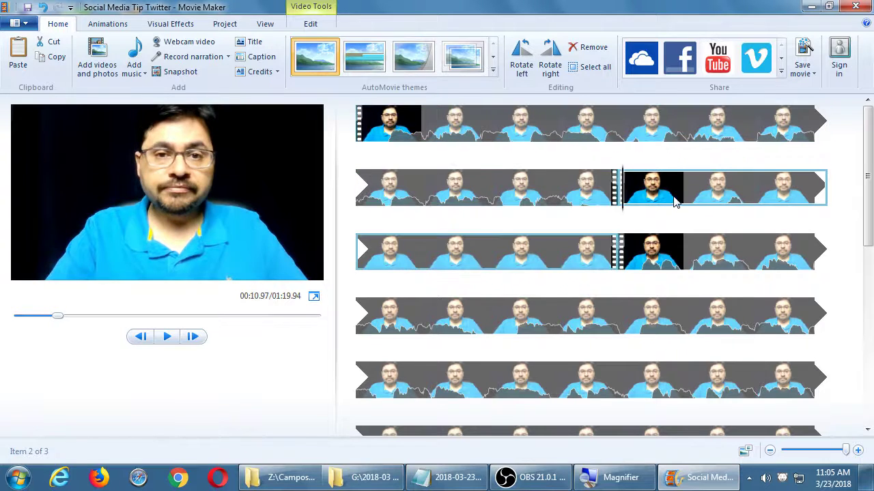
click(622, 251)
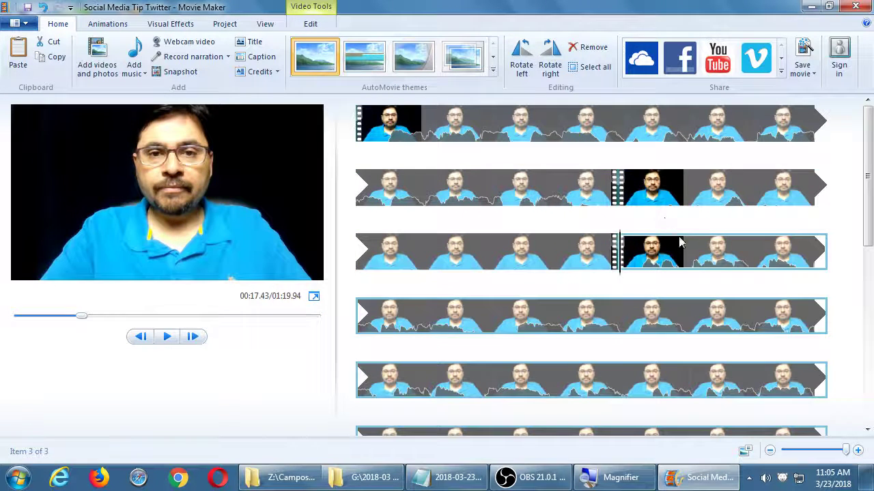
click(679, 203)
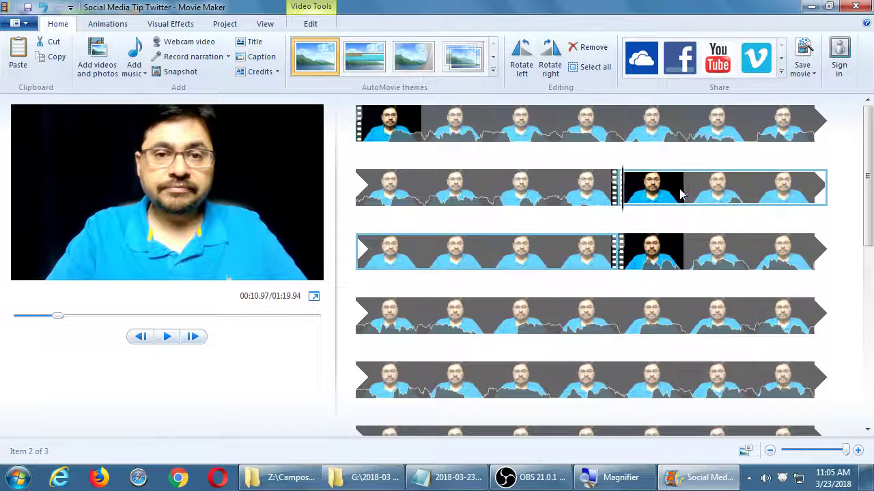
right_click(681, 195)
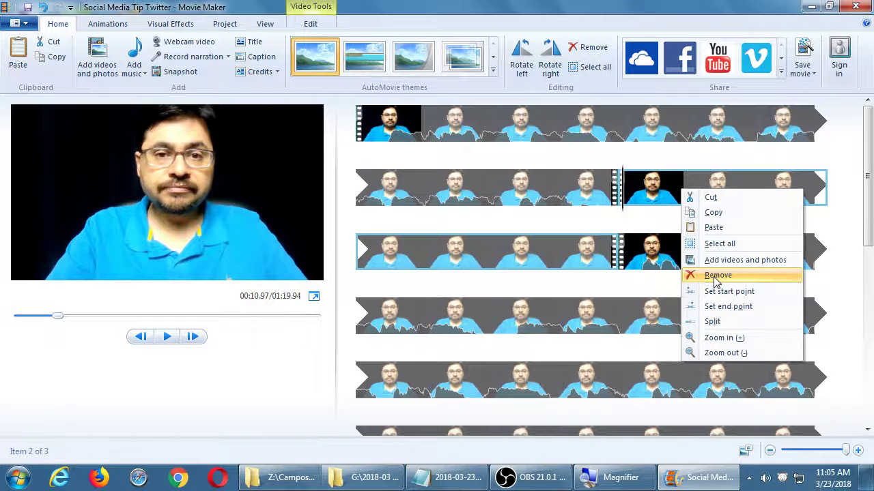
click(585, 214)
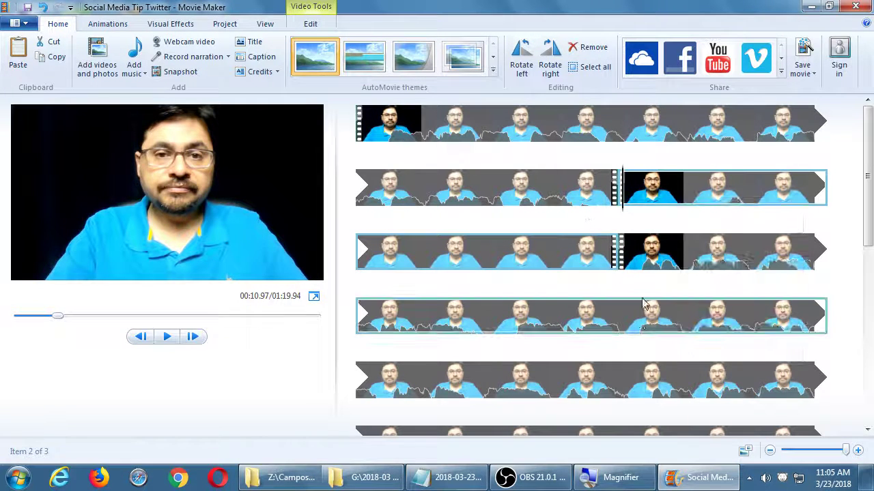
Split the third clip at 00:23.00.
right_click(537, 320)
click(516, 334)
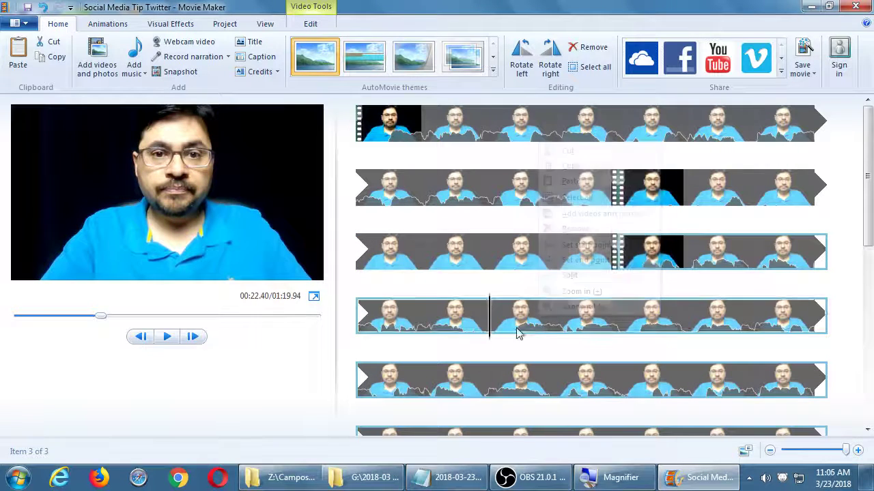
drag(491, 327, 531, 326)
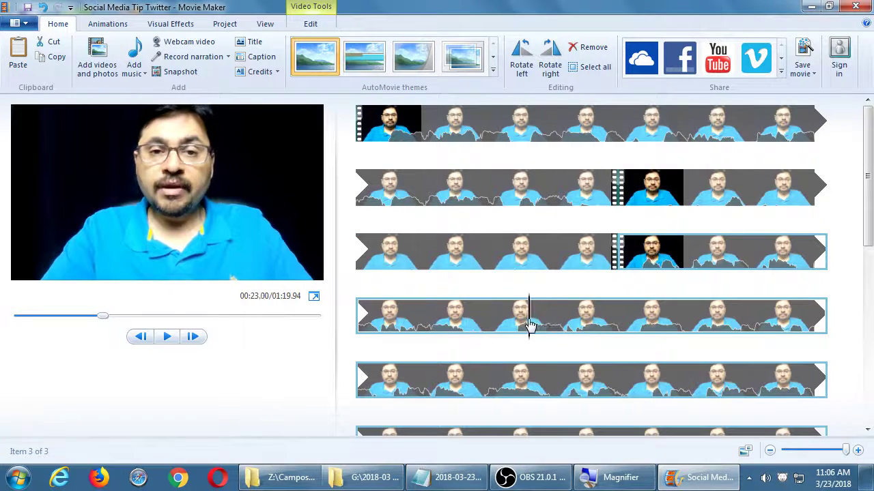
right_click(529, 325)
click(582, 281)
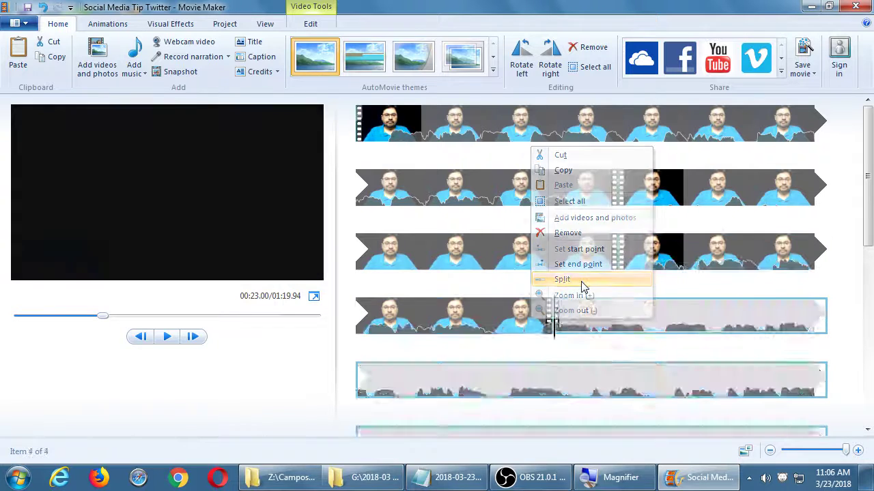
Play from about 21 seconds across the 00:23.00 split to check continuity, and undo that split.
click(426, 322)
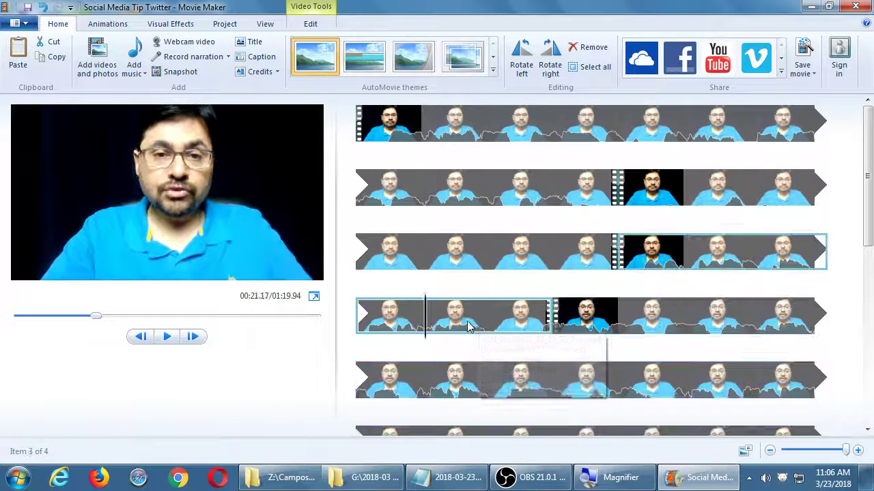
key(space)
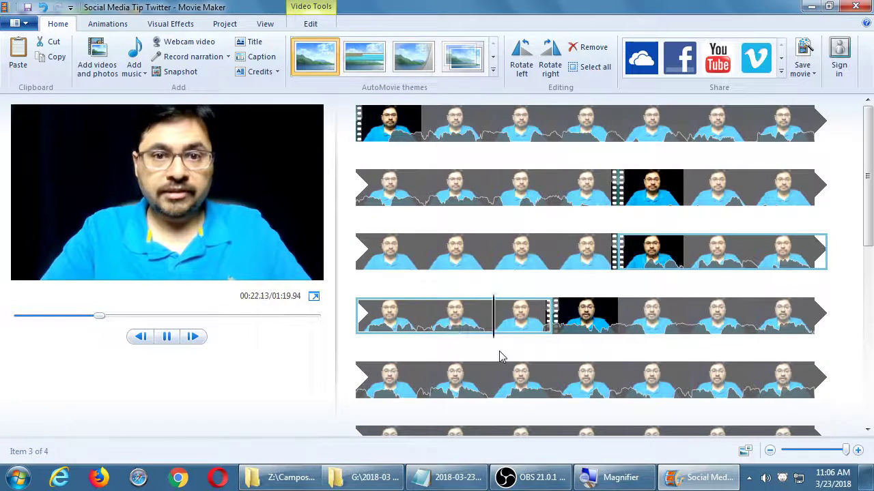
key(space)
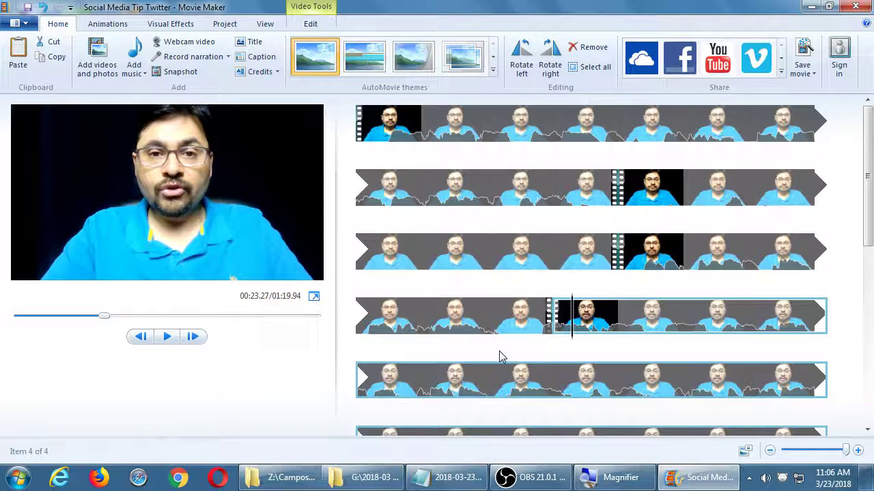
key(Delete)
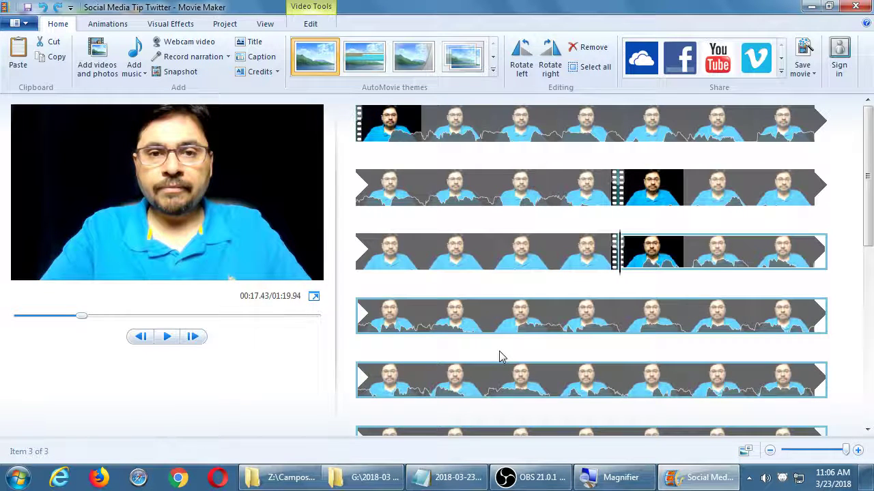
Undo the split at 00:17.43 and split the second clip at 00:17.47, just before the speech resumes.
key(Delete)
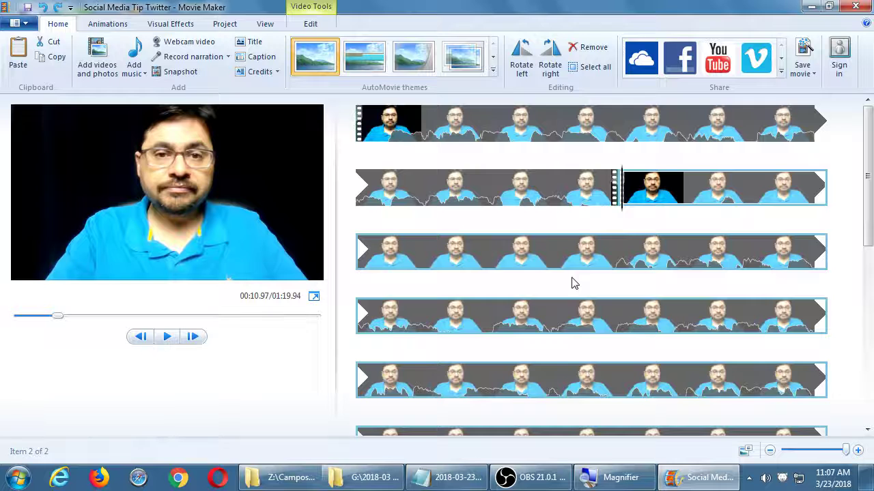
click(555, 251)
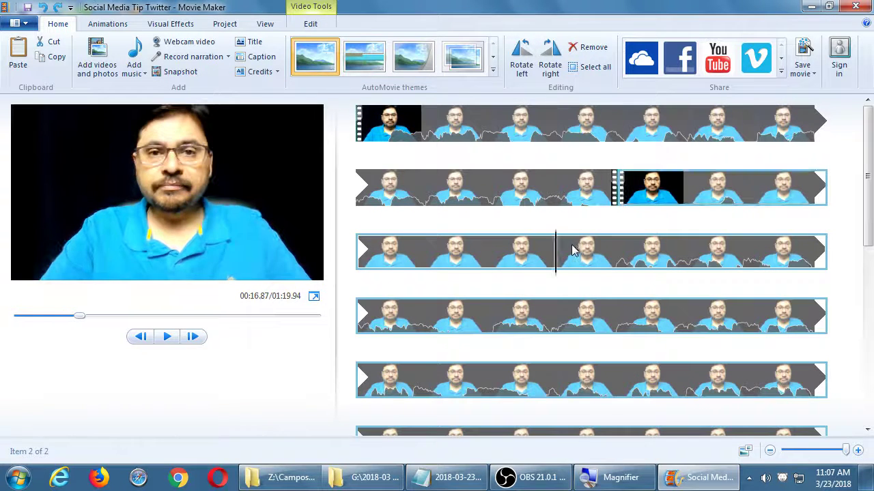
drag(555, 253, 600, 267)
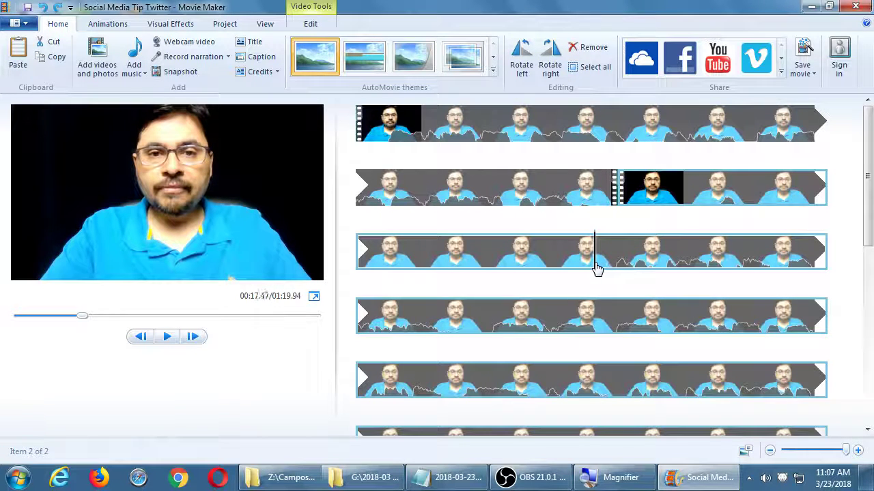
right_click(598, 267)
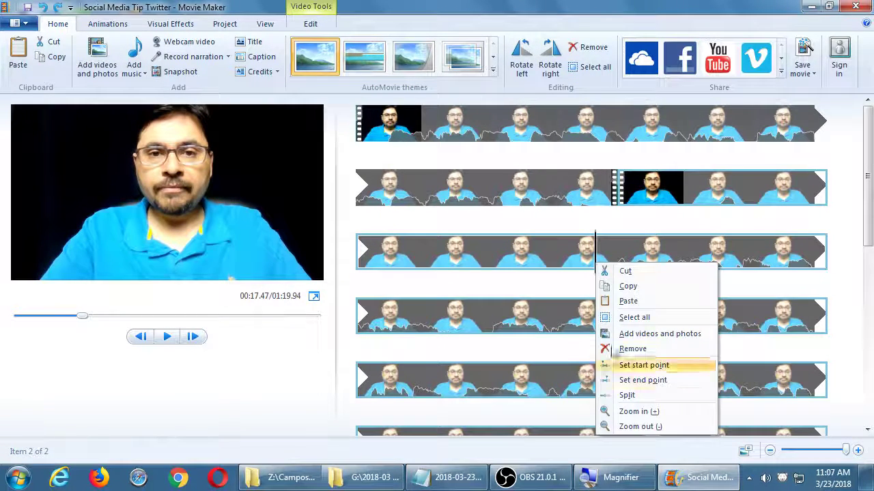
click(628, 395)
Remove the silent middle clip between 00:10.97 and 00:17.47.
click(660, 203)
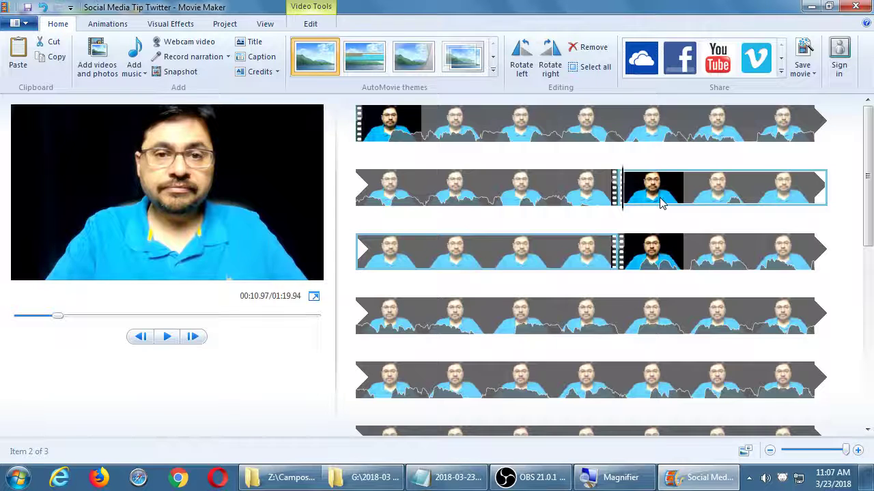
right_click(661, 202)
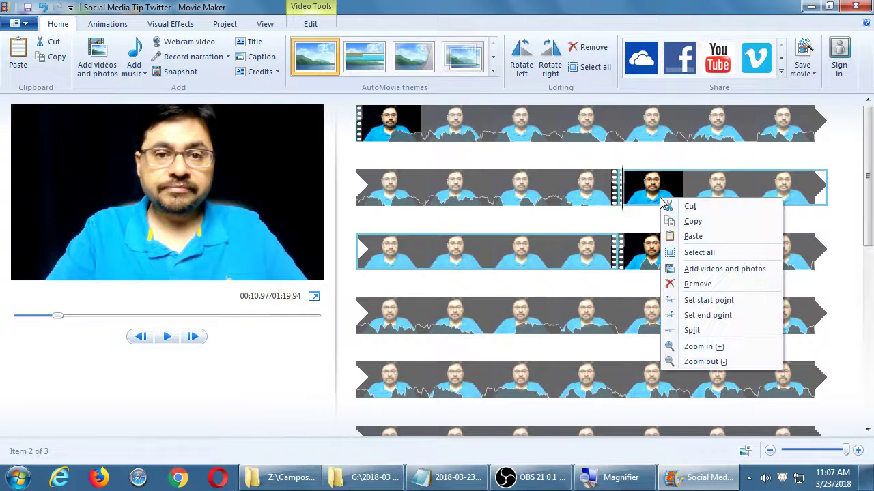
click(695, 283)
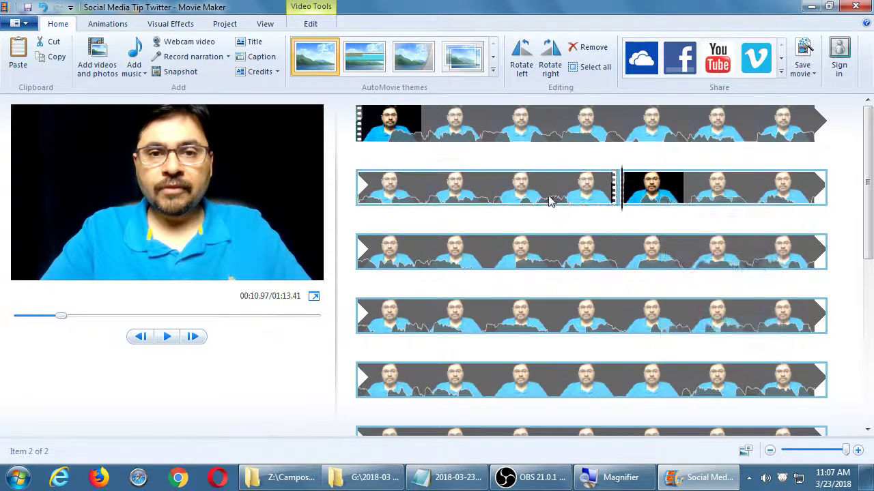
Play from 00:07.00, and again from shortly before the join at 00:10.97, to check how the speech flows across the cut.
click(490, 192)
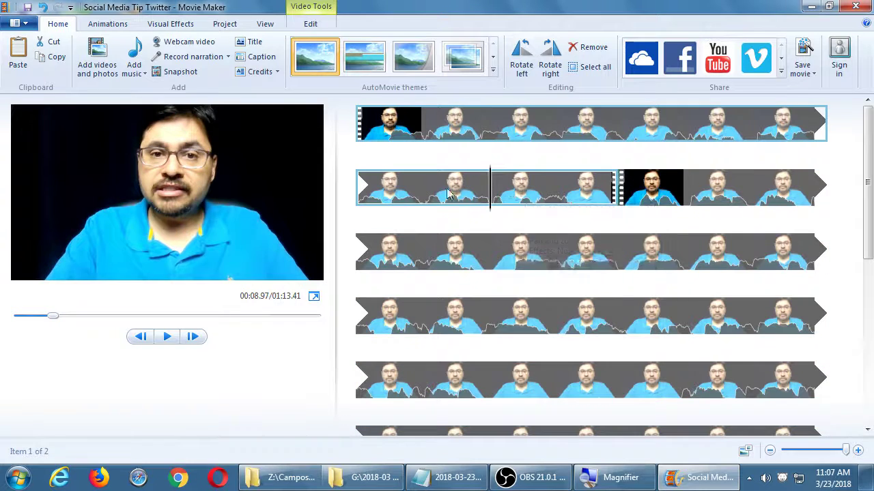
click(381, 190)
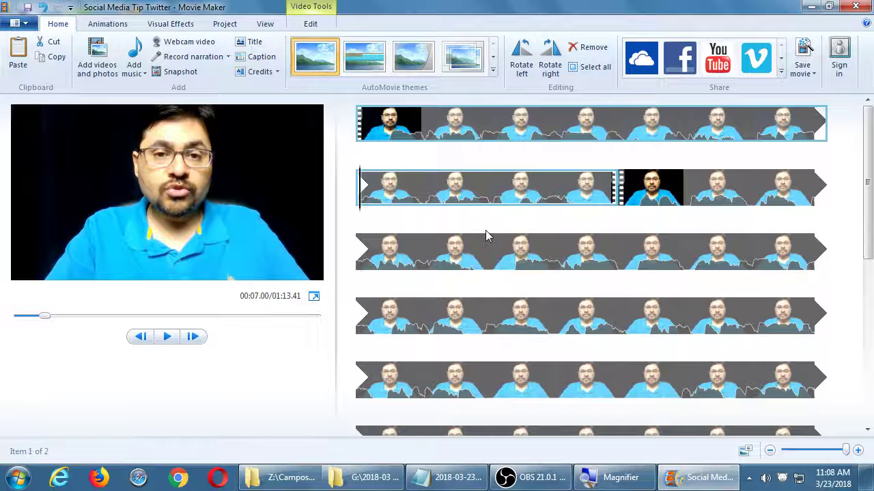
key(space)
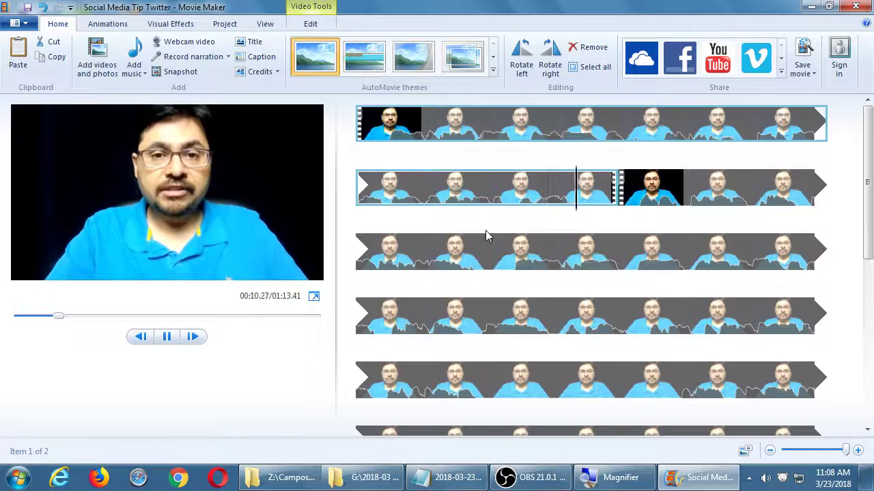
key(space)
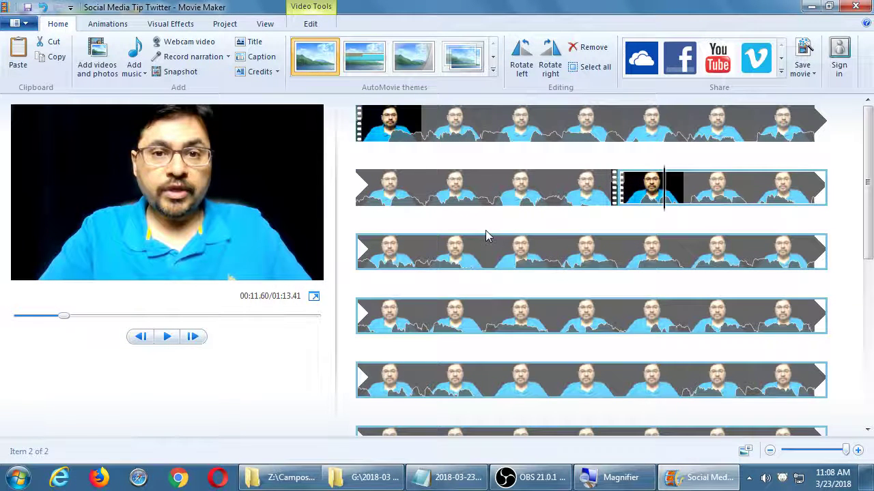
click(520, 205)
key(space)
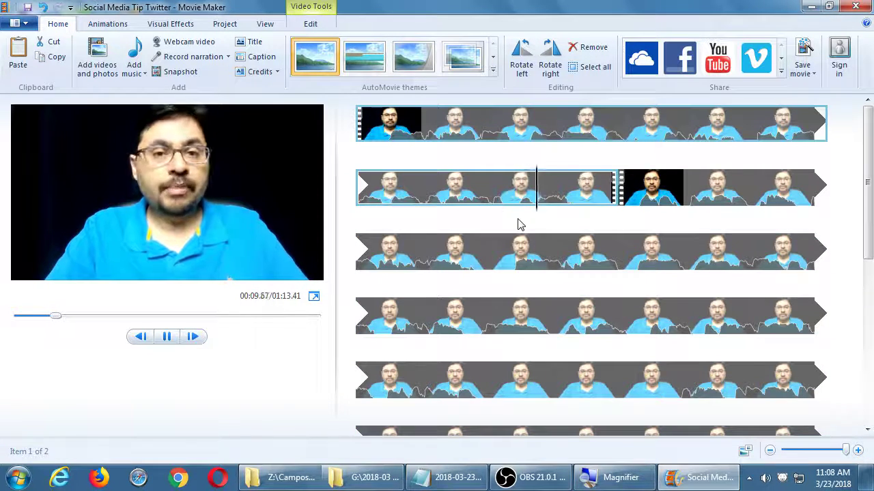
key(space)
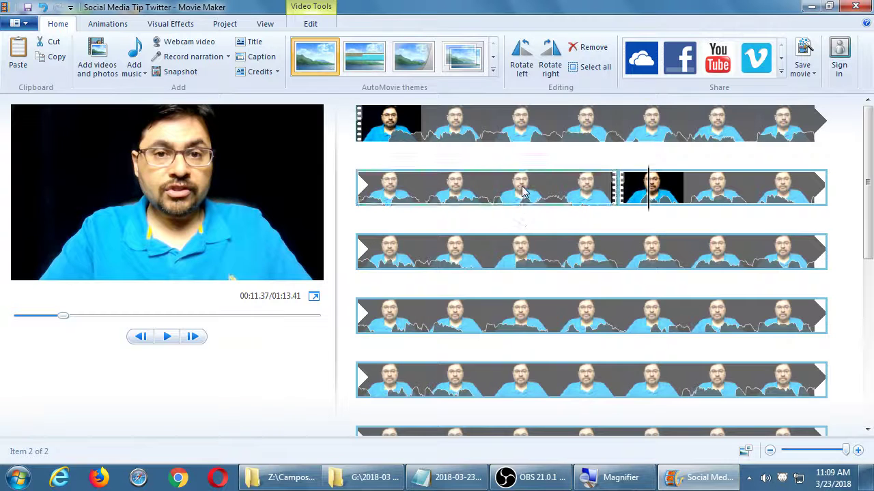
Select the clips on both sides of the 00:10.97 join in turn, ending at 00:07.00 in the first clip.
click(490, 189)
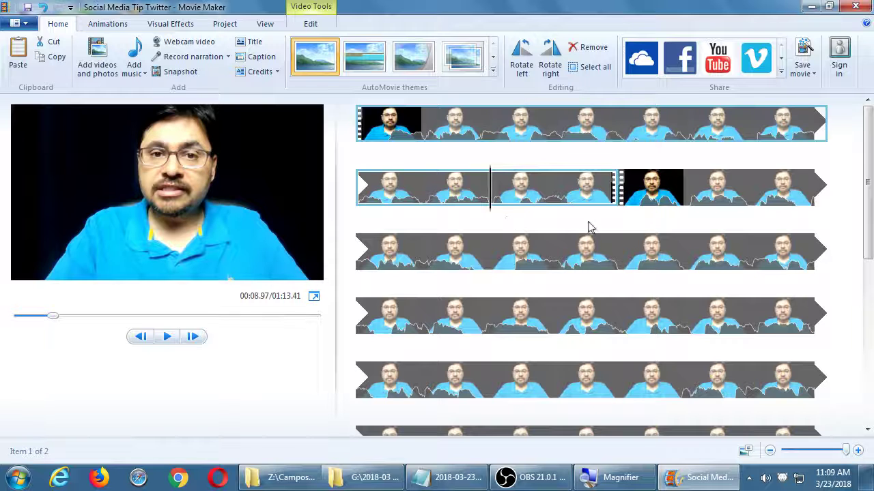
click(618, 205)
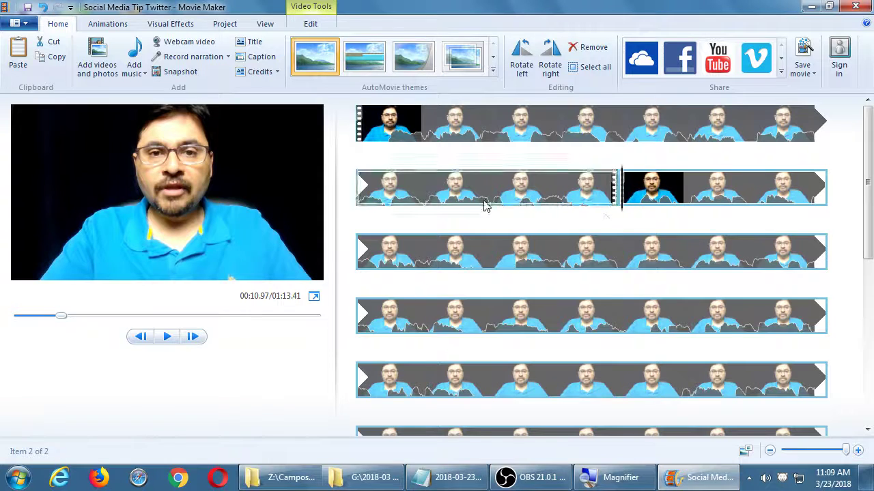
click(390, 194)
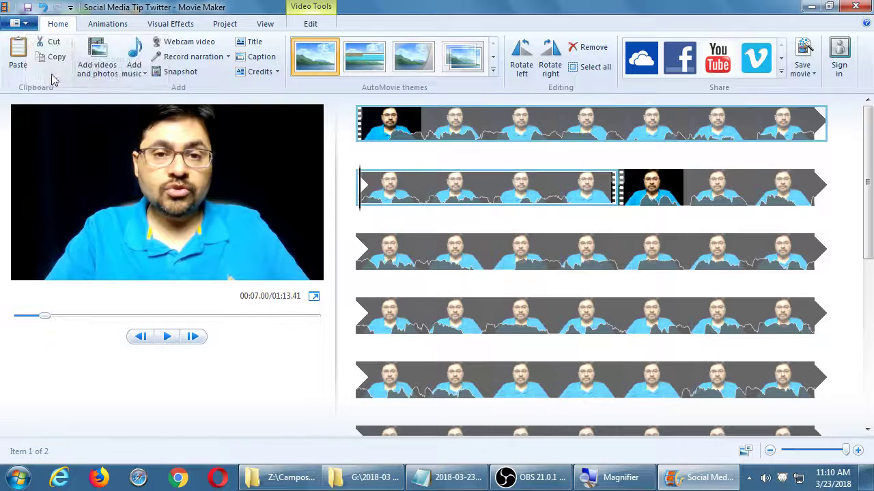
Examine the file types accepted for adding videos and photos, and close the file chooser without adding anything.
click(99, 68)
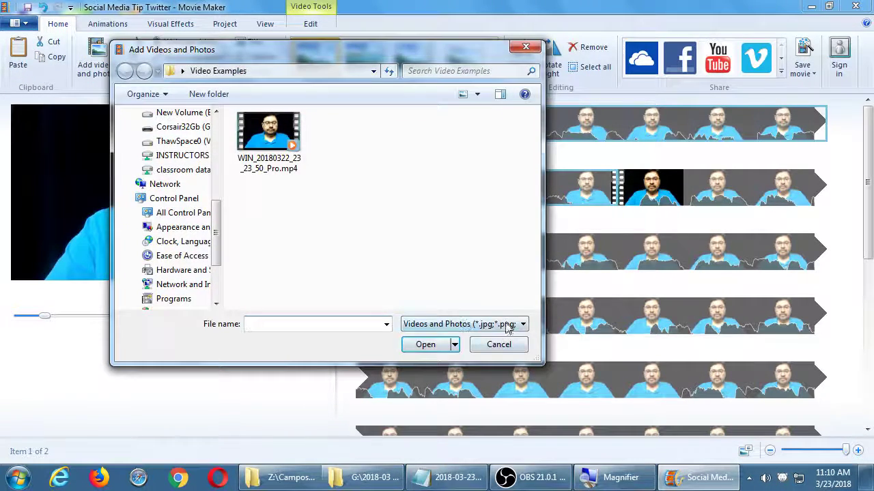
click(509, 325)
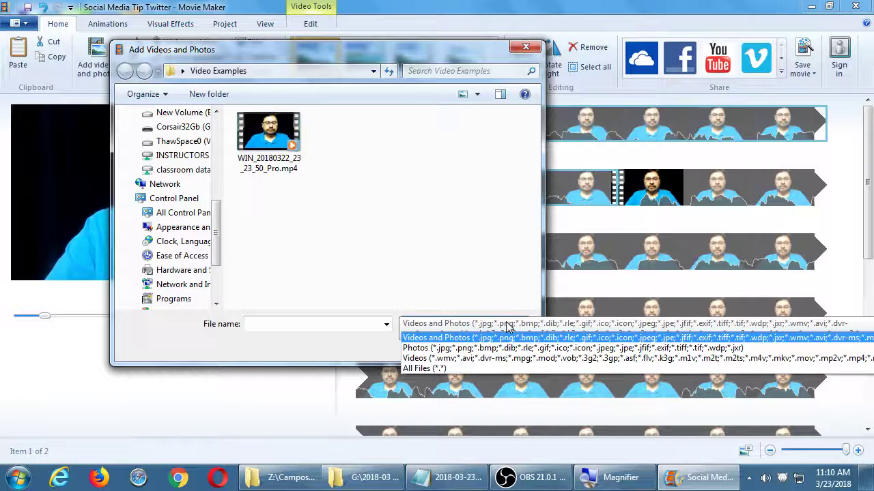
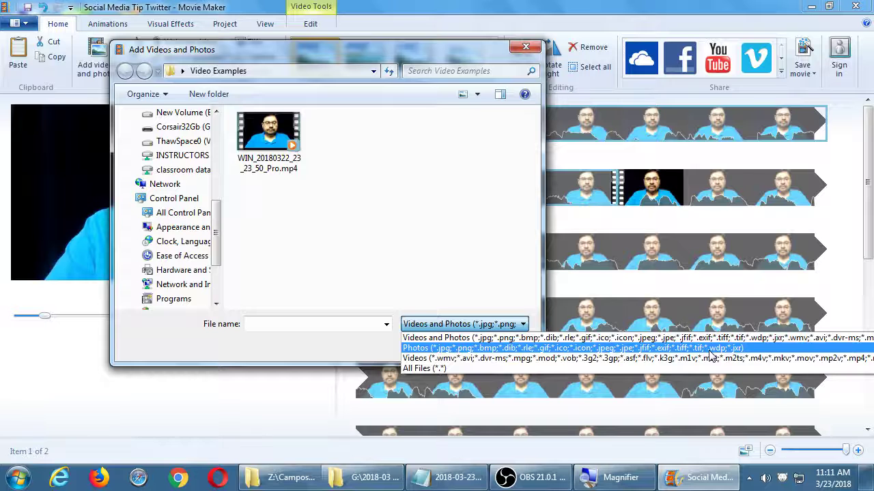
click(531, 45)
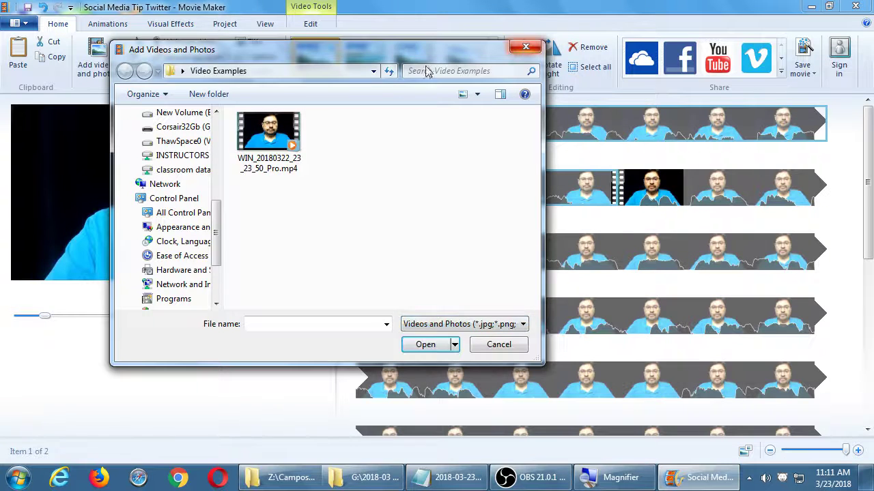
click(526, 47)
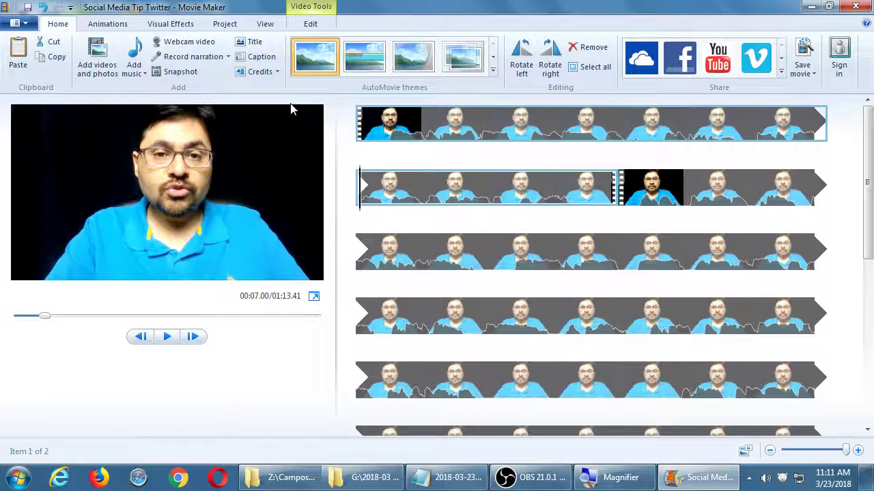
Play from 00:08.97 across the first cut, and again from 00:27.83, to look for the next pause in the speech.
click(490, 191)
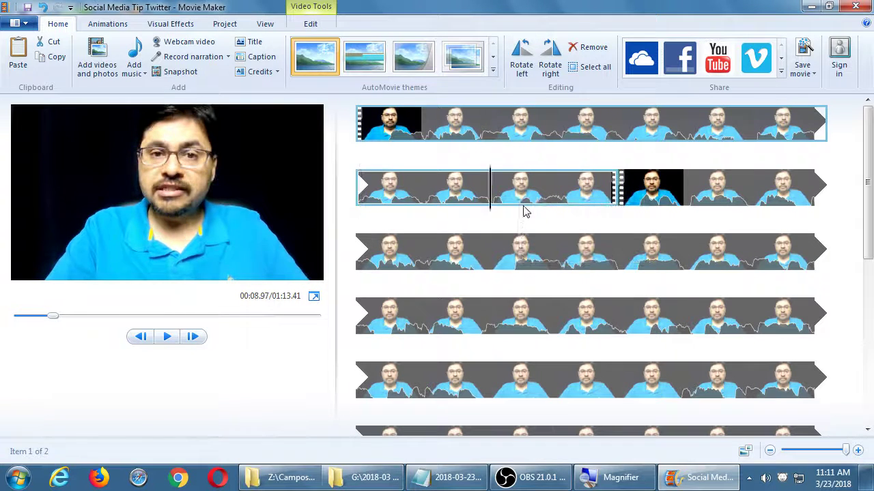
key(space)
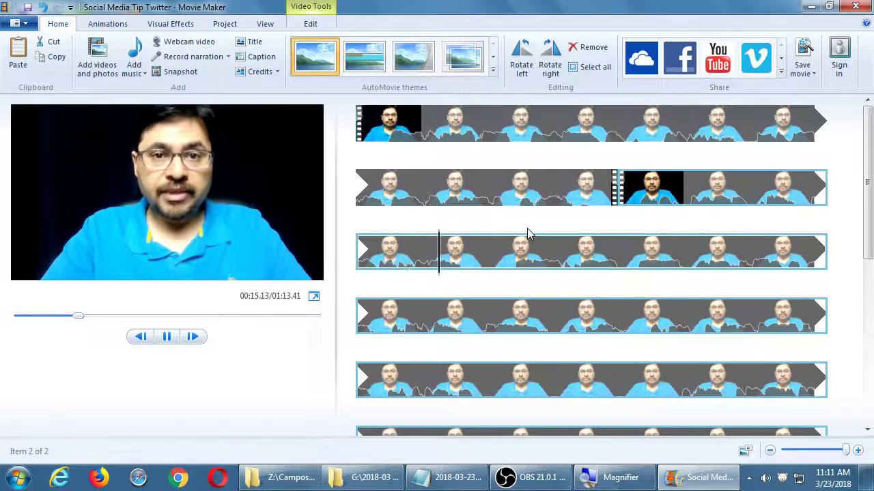
key(space)
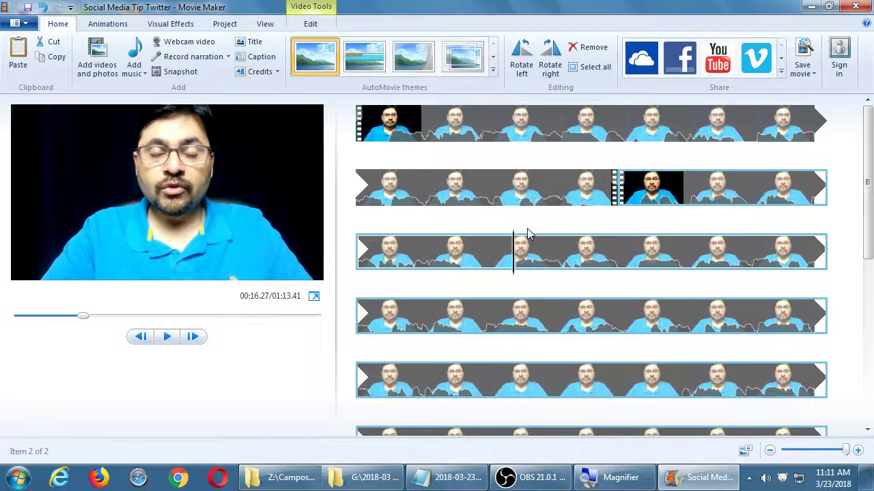
click(361, 382)
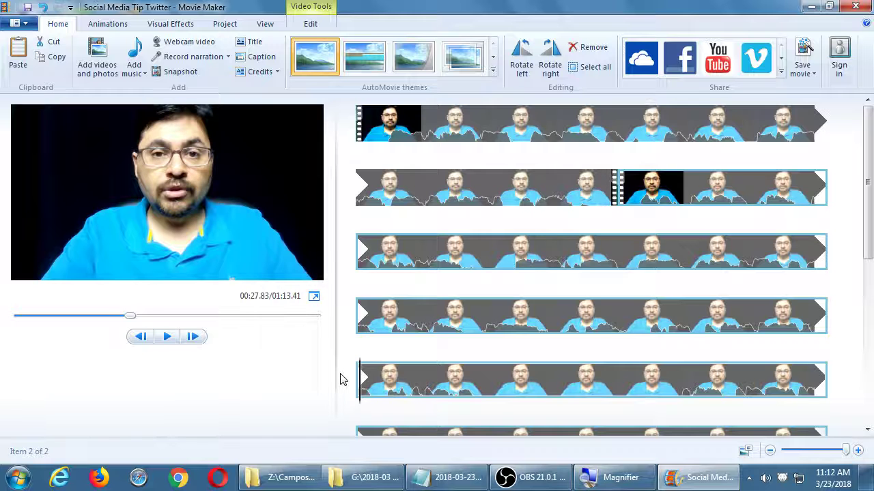
key(space)
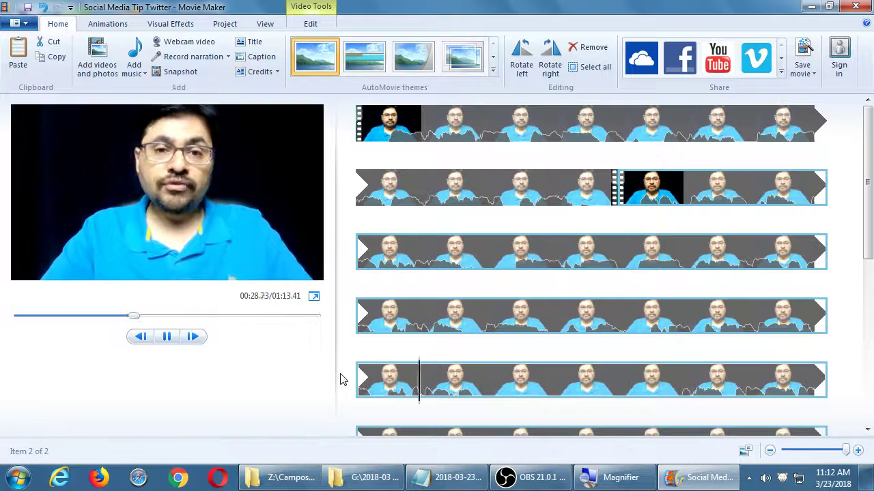
key(space)
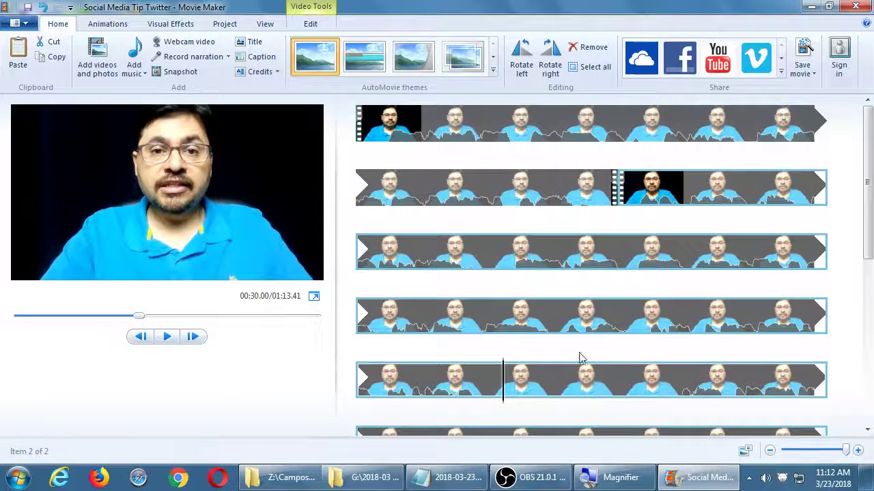
Play the second clip from 00:23.83 to locate the end of the sentence, and split it at about 00:26.
drag(865, 232, 866, 314)
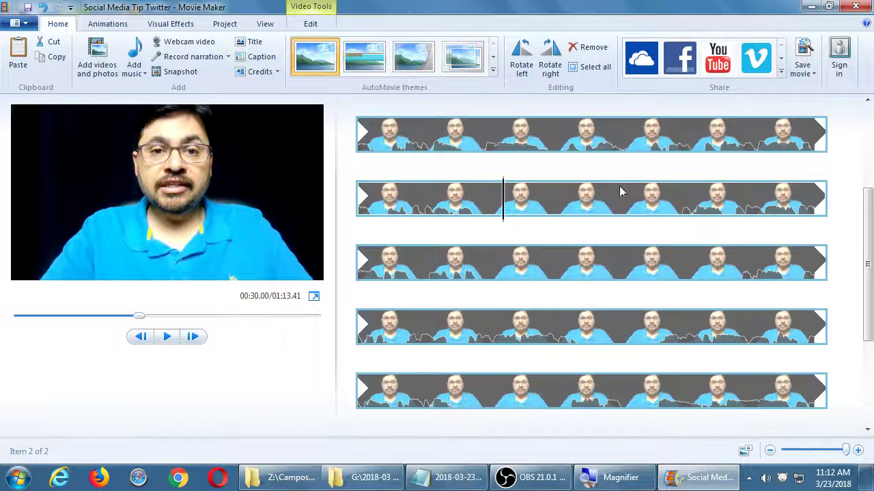
click(559, 141)
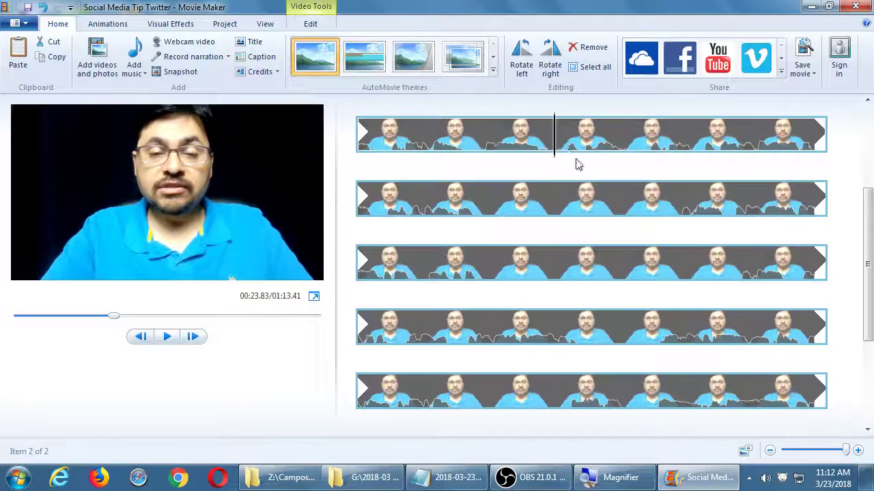
key(space)
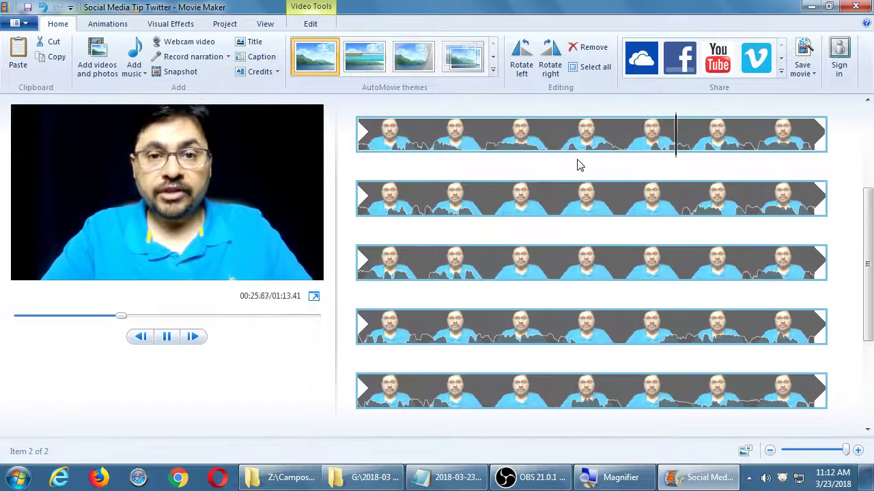
key(space)
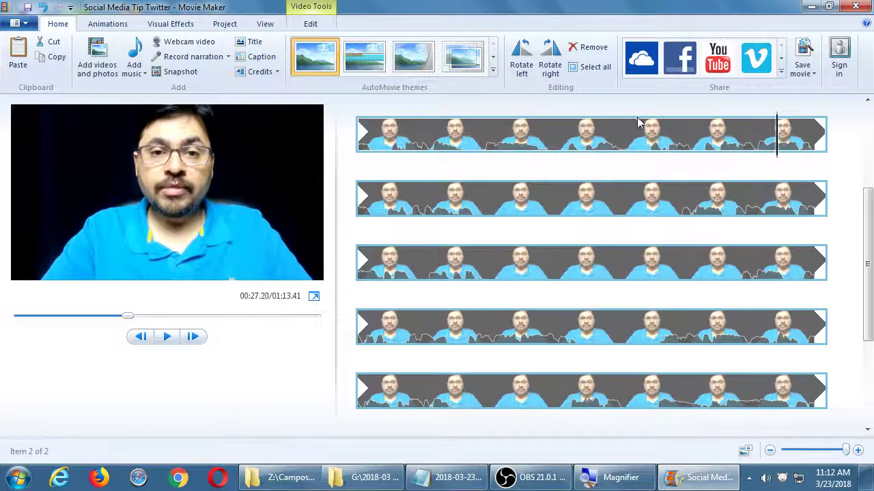
drag(773, 142, 696, 157)
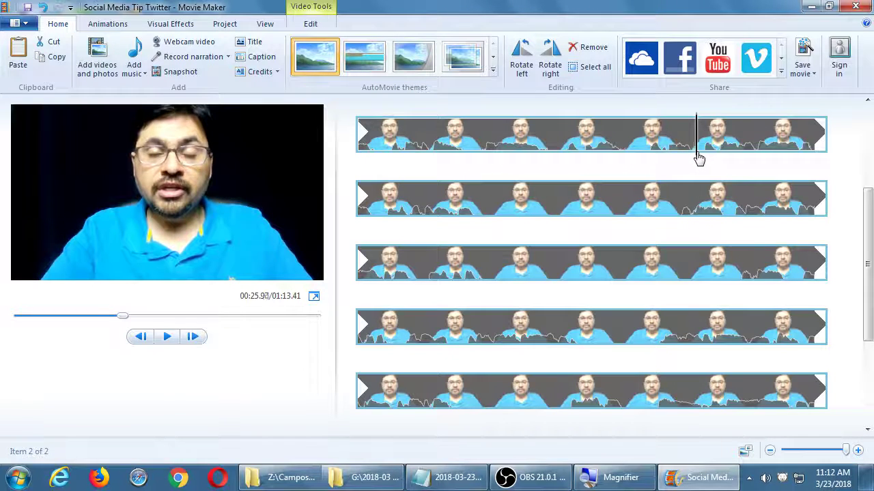
key(m)
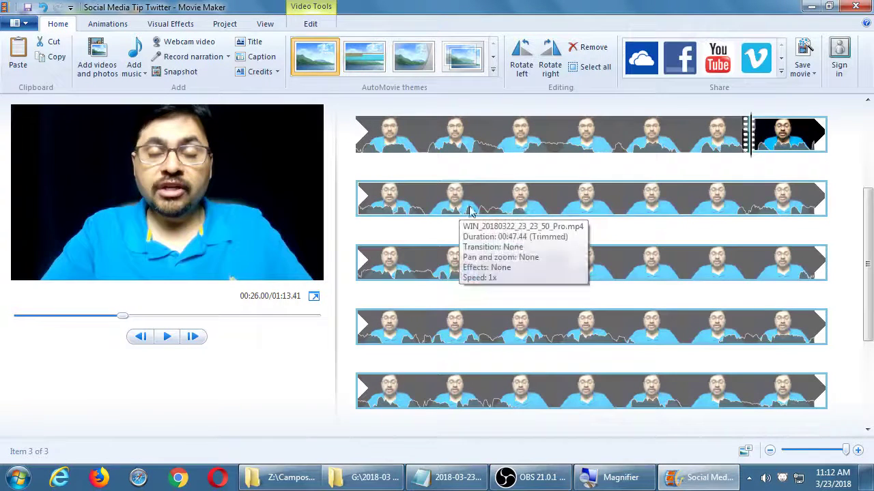
Play from the 00:26.00 split and from points near 00:31 and 00:39 to find where the speech resumes after the pause.
key(space)
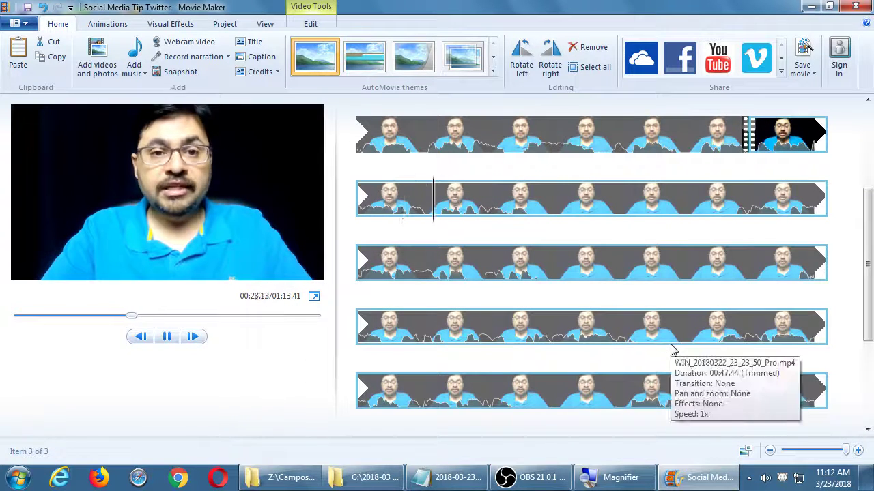
key(space)
click(687, 198)
key(space)
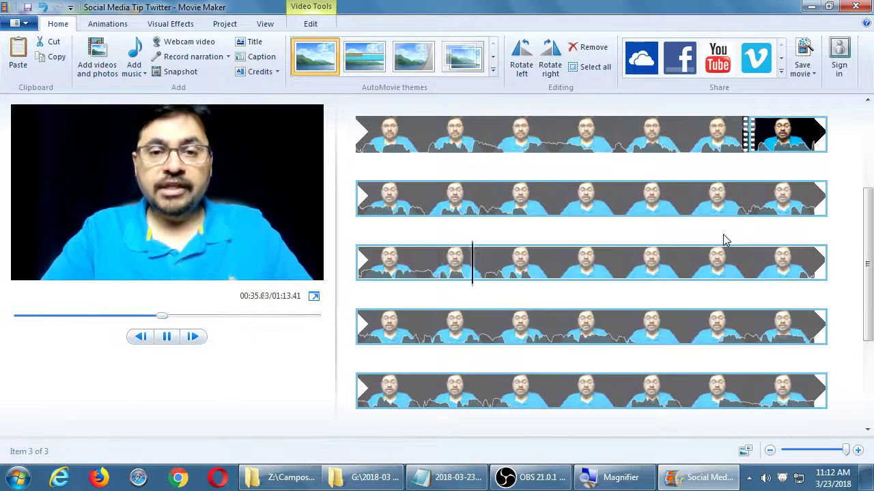
key(space)
click(754, 258)
key(space)
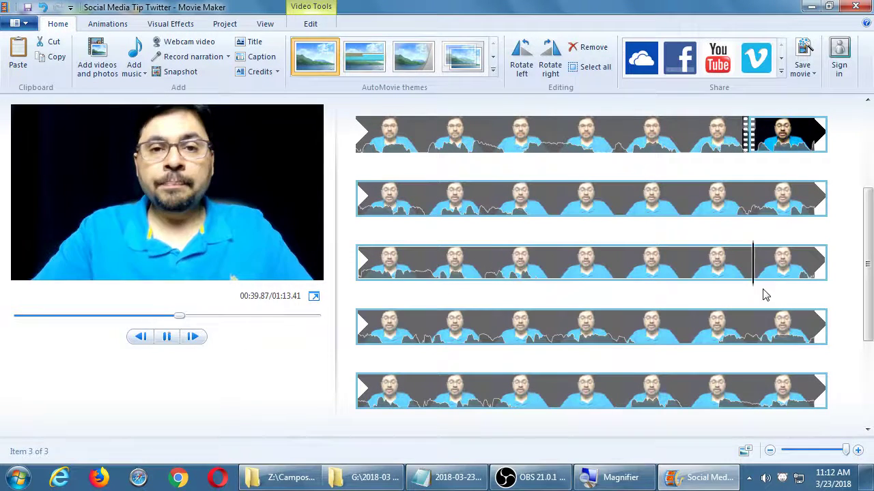
key(space)
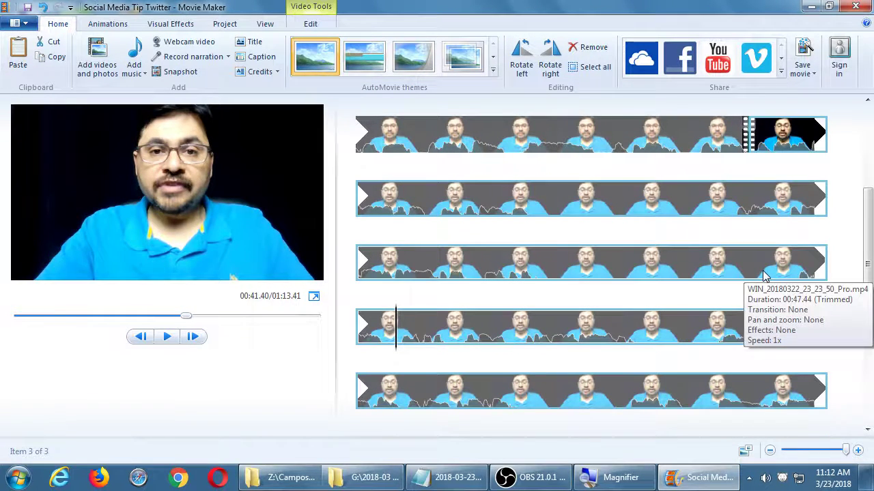
Undo the split at 00:26.00 and play the end of the first clip up to 00:10.70.
key(ctrl+z)
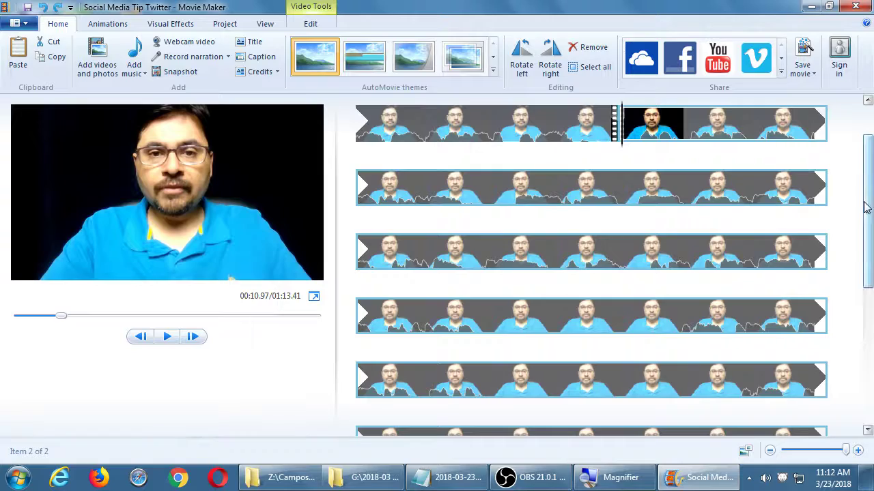
drag(865, 208, 851, 175)
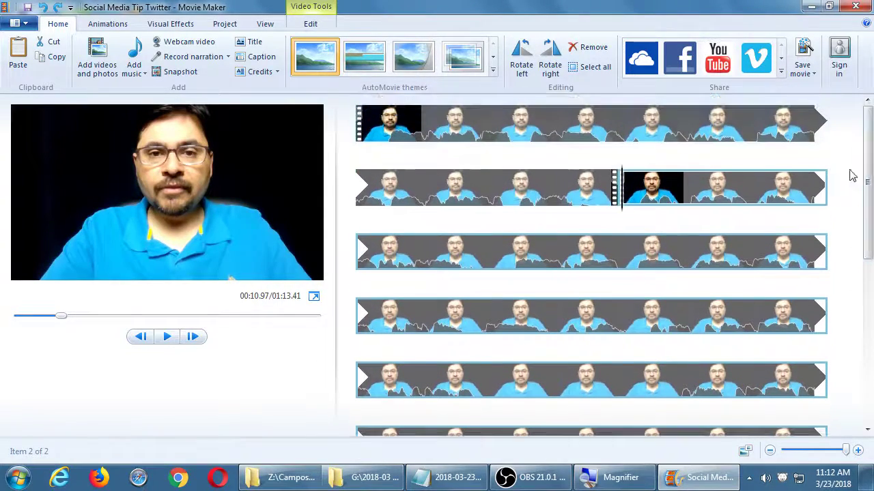
click(438, 192)
key(space)
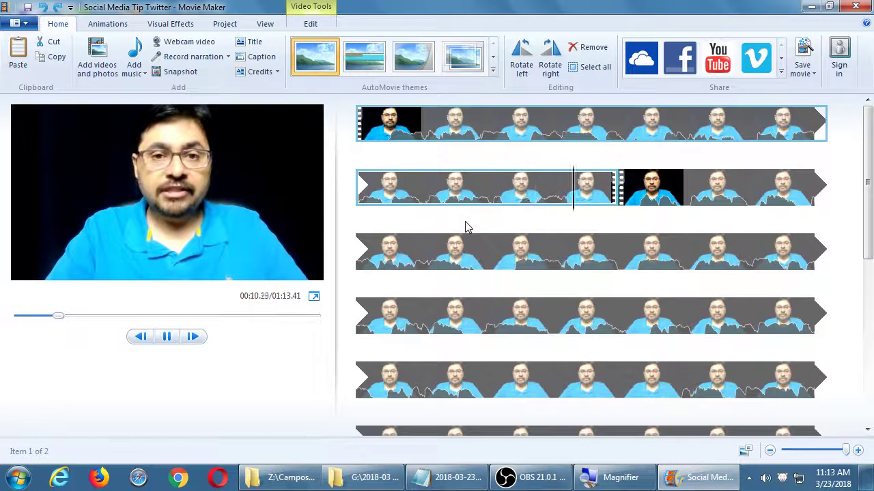
key(space)
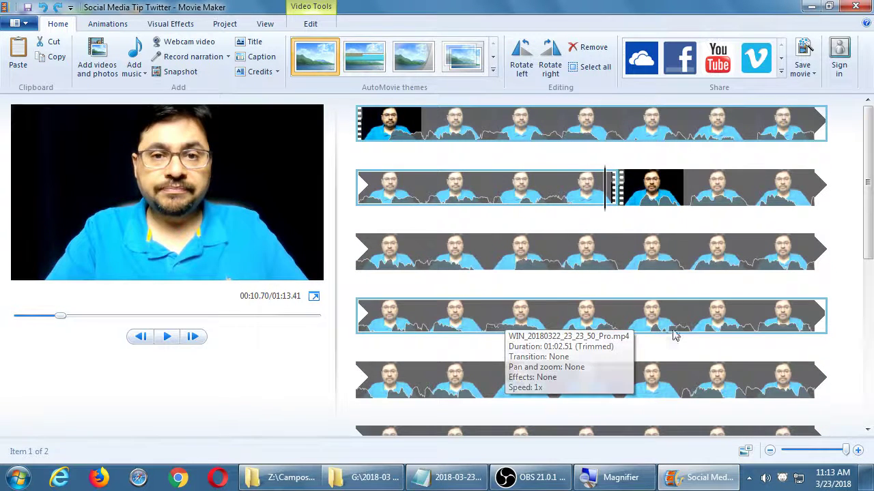
Play the second clip from about 00:24 to find the end of the sentence, and split it at 00:25.10.
click(570, 318)
key(space)
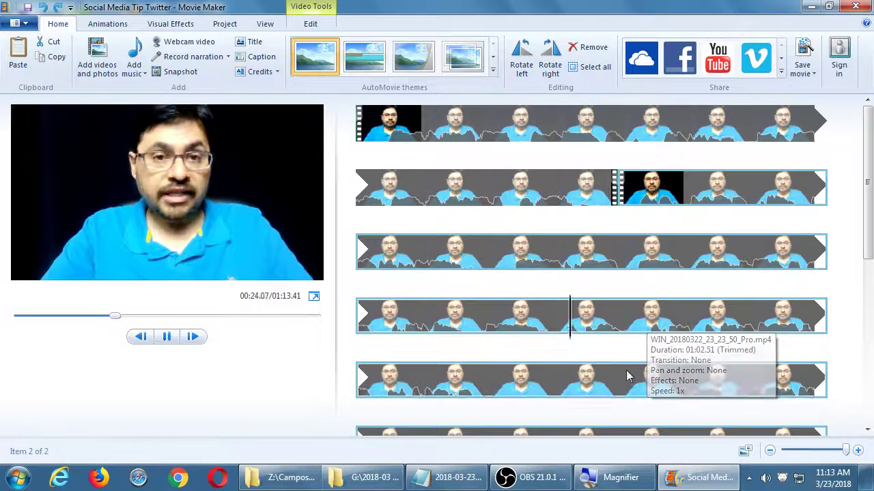
key(space)
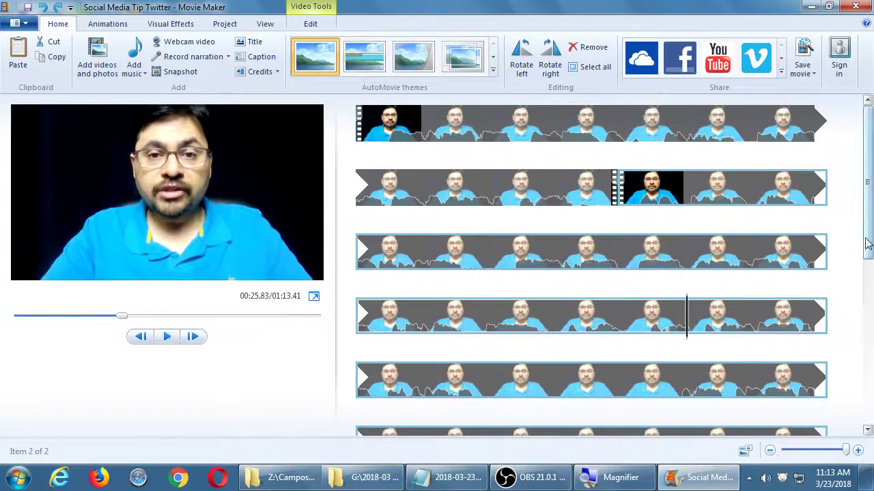
scroll(866, 243, down, 1)
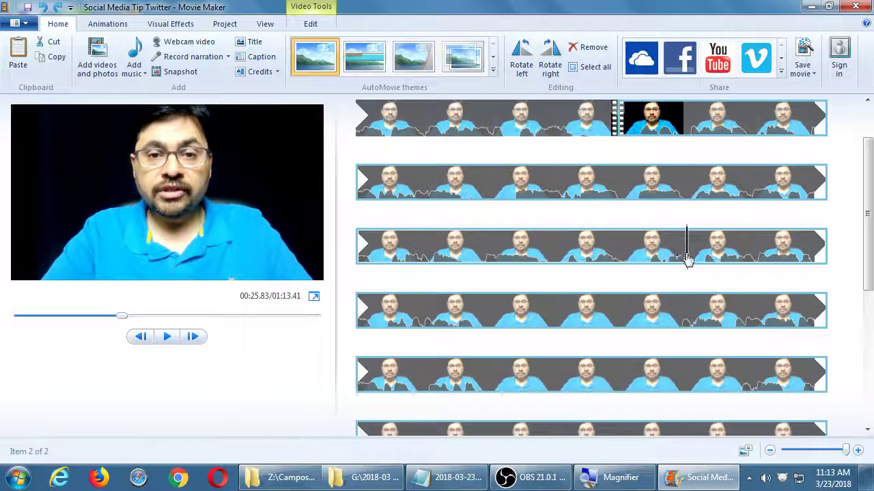
click(638, 263)
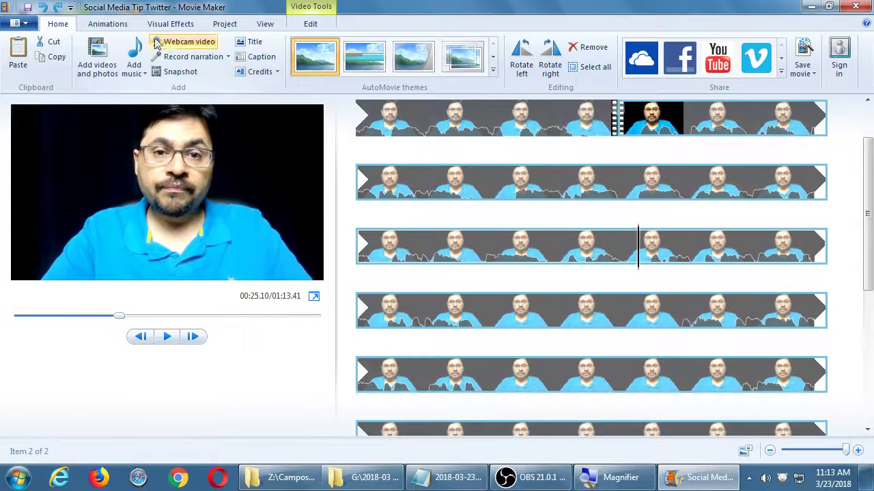
click(310, 25)
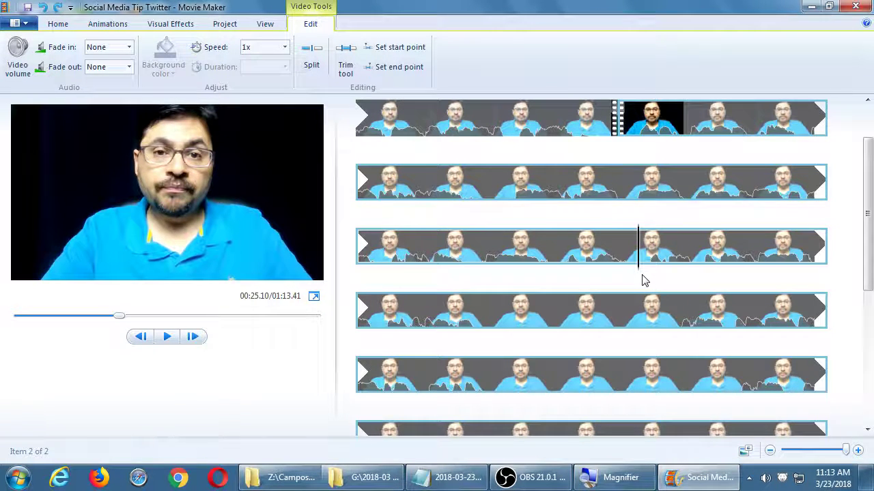
key(m)
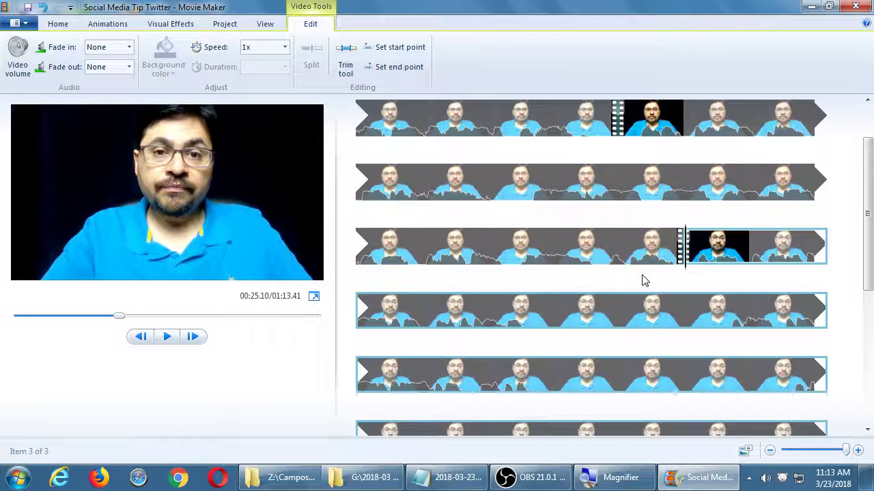
Step back frame by frame from the 00:25.10 split to 00:24.30 to examine the end of the sentence.
click(141, 337)
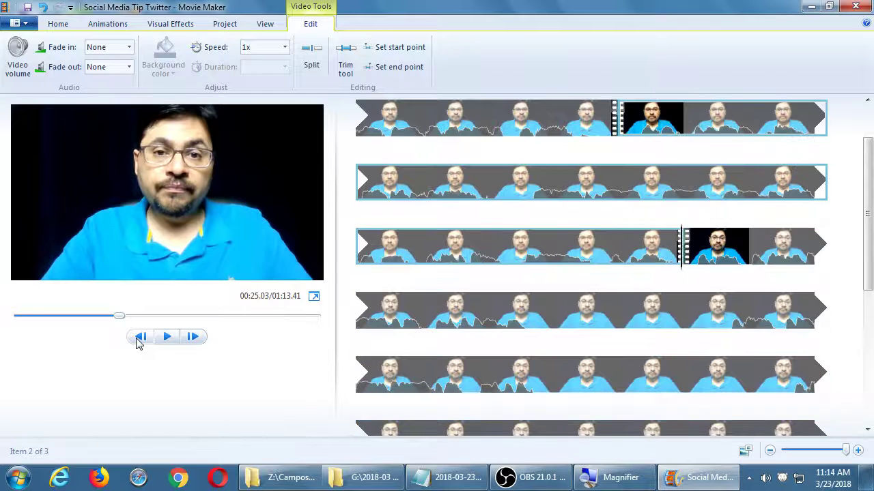
click(141, 337)
click(140, 337)
click(140, 337)
click(141, 337)
click(141, 337)
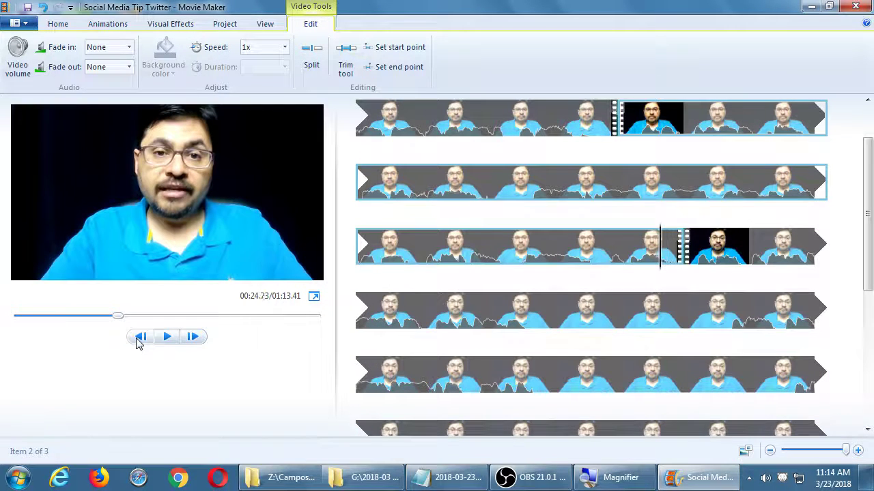
click(141, 338)
click(140, 337)
click(141, 337)
click(140, 337)
click(137, 339)
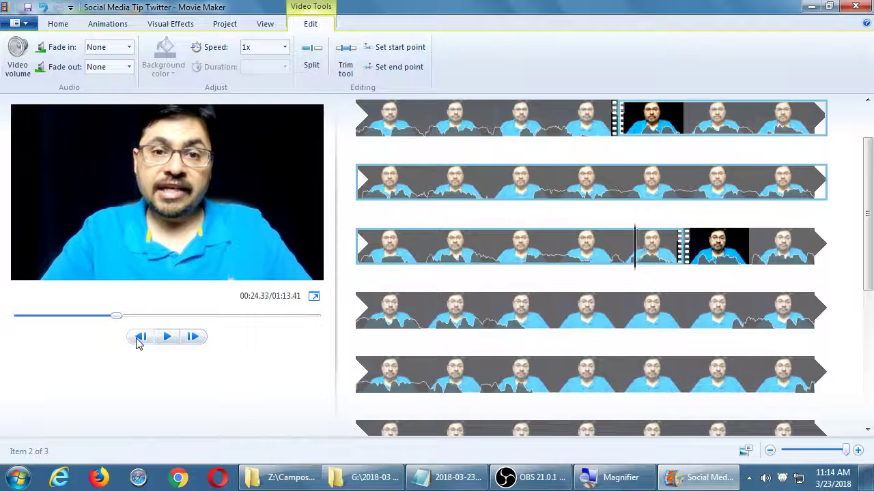
click(138, 339)
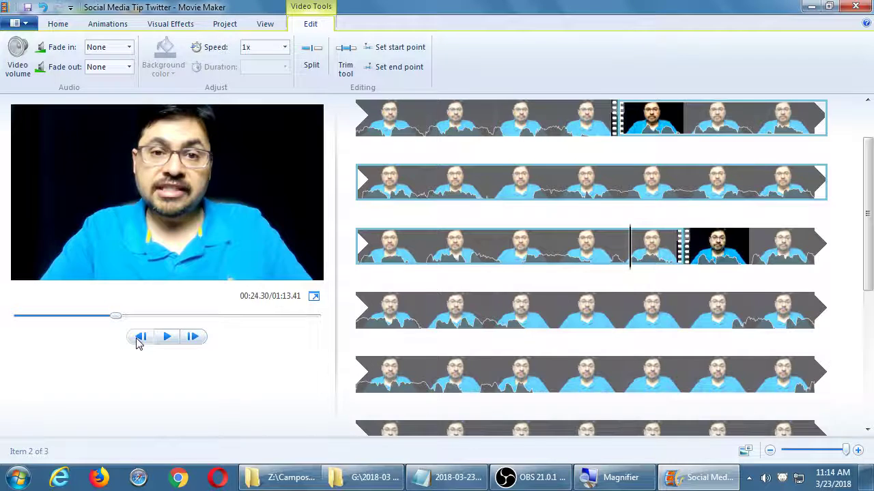
Step forward frame by frame from 00:24.30 past 00:24.77, and step back to 00:24.73.
click(194, 337)
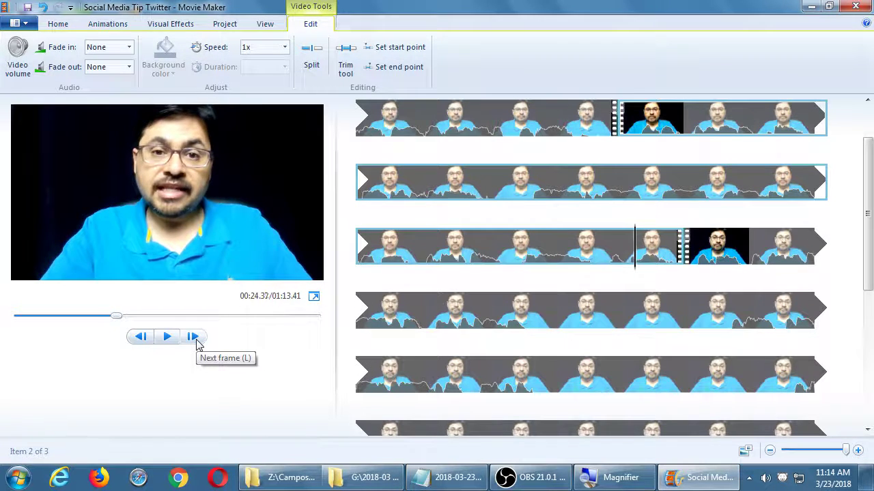
click(193, 337)
click(193, 337)
click(193, 337)
click(193, 337)
click(193, 337)
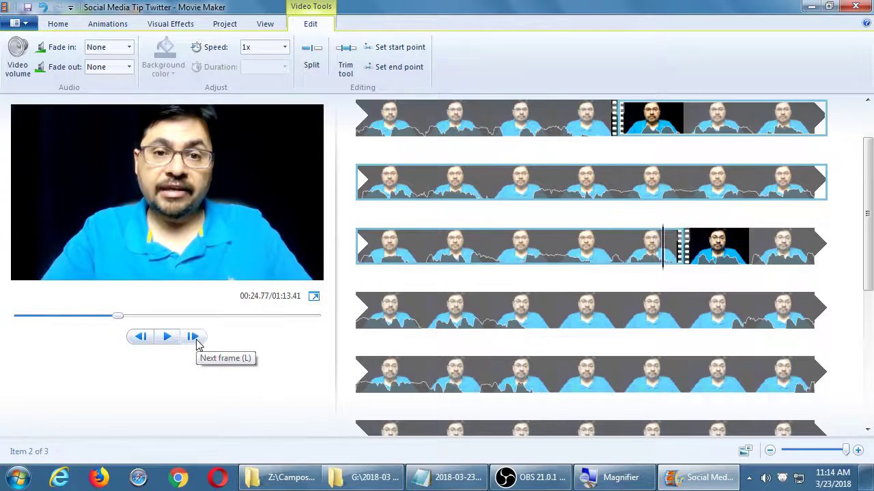
click(193, 338)
click(193, 337)
key(j)
key(j)
key(j)
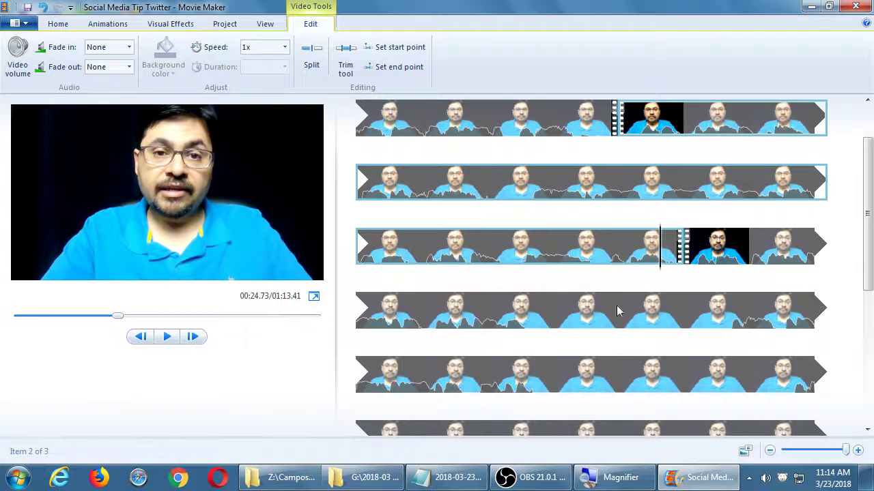
Play the third clip from about 00:45 and again from about 00:39 to locate the restart, and split it at 00:40.23.
drag(868, 194, 867, 270)
click(619, 270)
key(space)
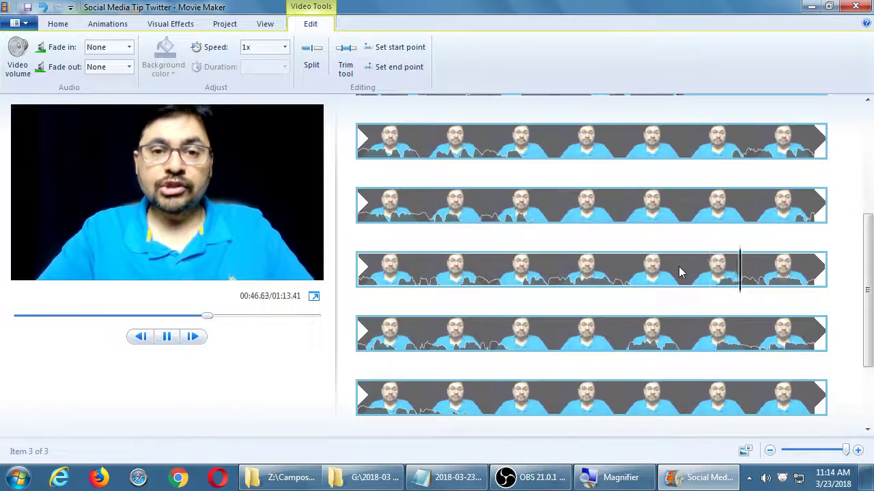
key(space)
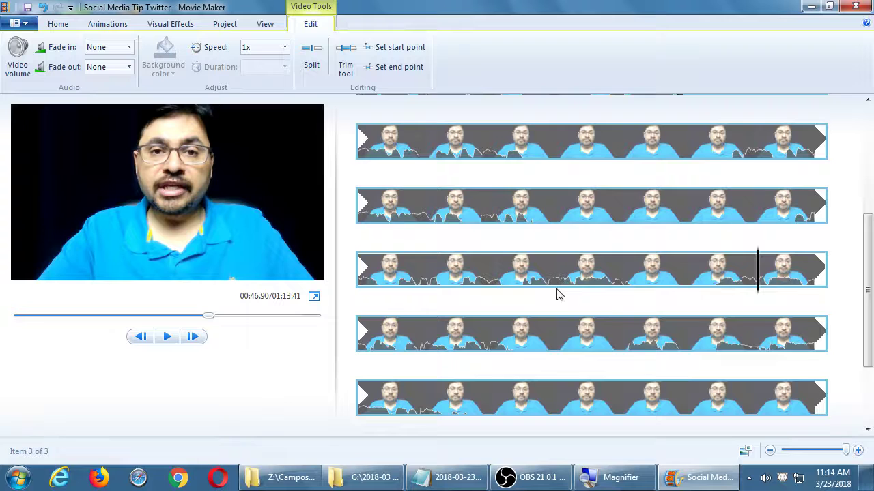
click(705, 217)
key(space)
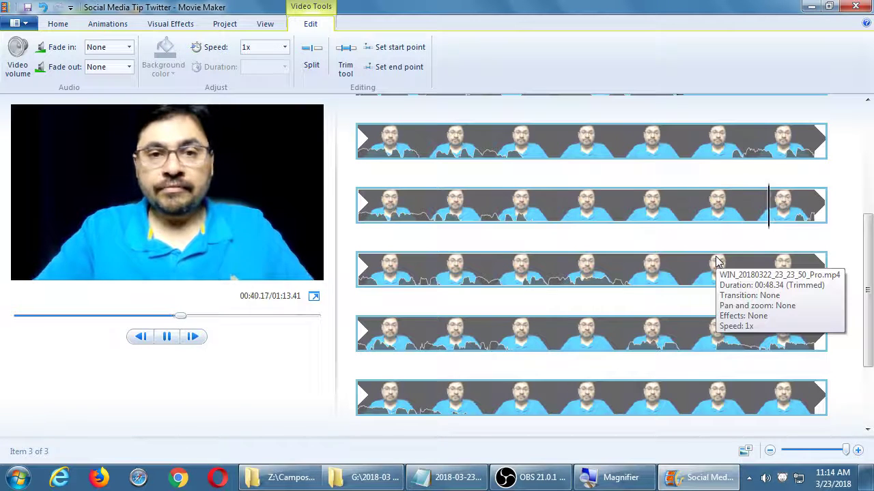
key(space)
drag(752, 213, 776, 216)
key(m)
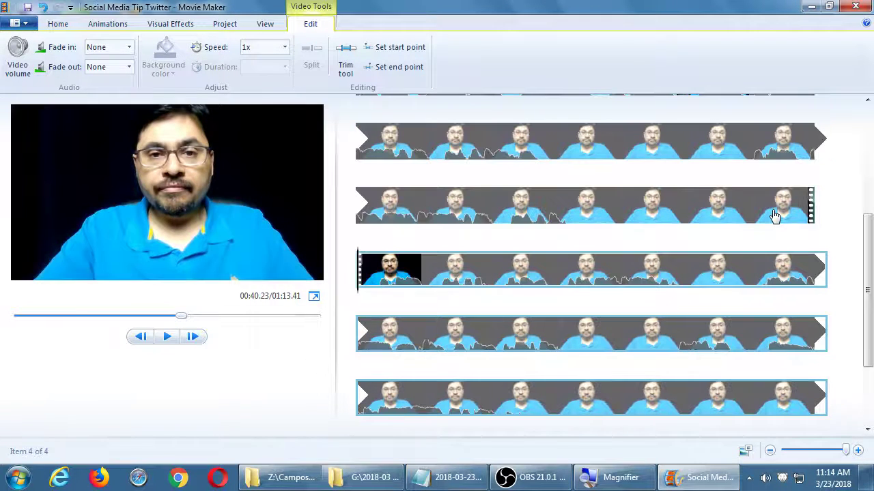
Delete the unwanted clip between the 00:25.10 and 00:40.23 splits.
scroll(866, 259, up, 3)
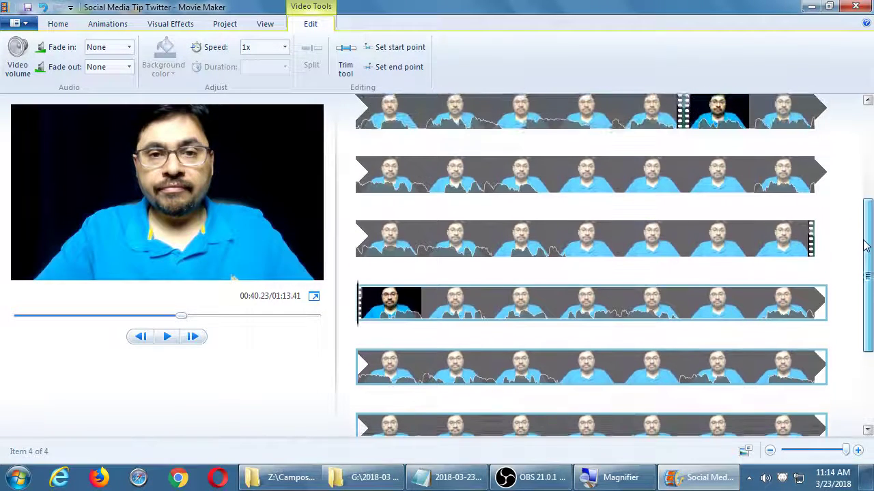
click(599, 174)
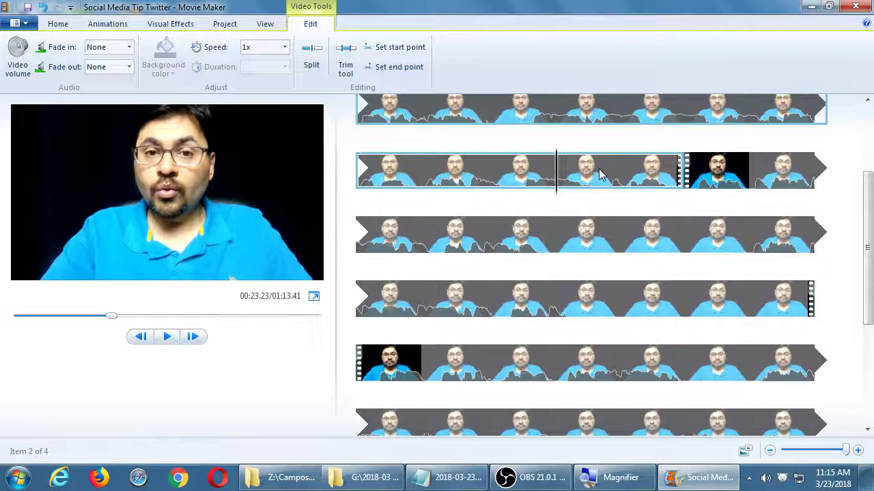
click(770, 181)
key(Delete)
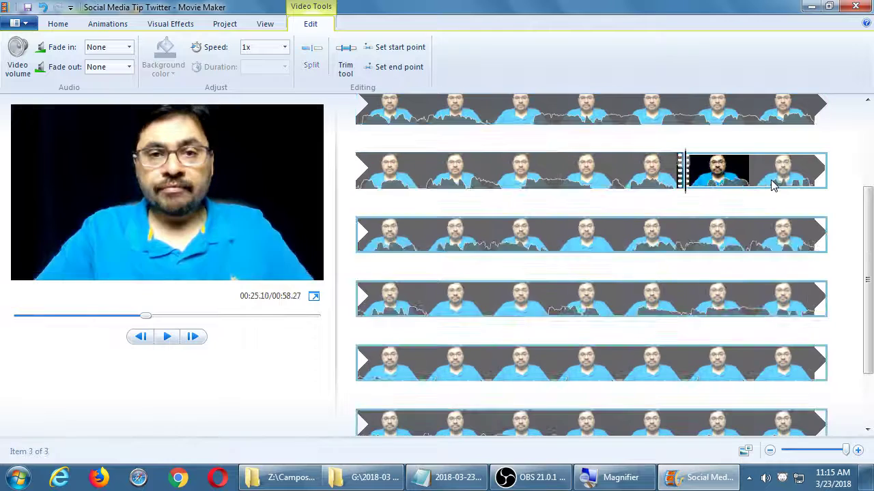
Play from the second clip across the join at 00:25.10 to check the cut.
click(490, 179)
key(space)
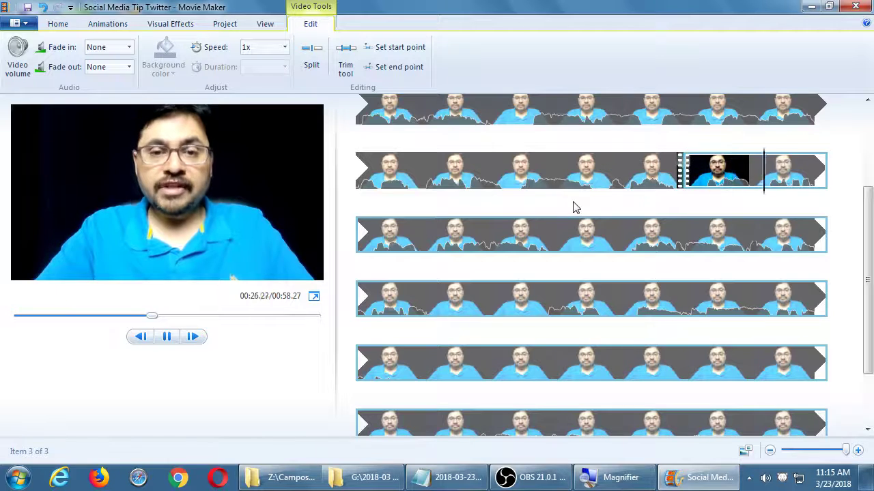
key(space)
Move the playhead back through the second clip to 00:21.33, mute the computer's sound during playback, and pause at 00:32.57.
click(621, 176)
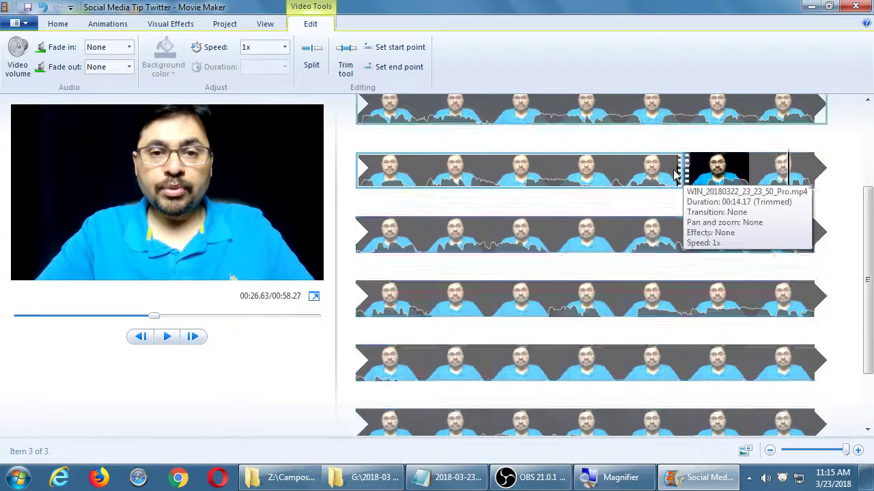
click(673, 176)
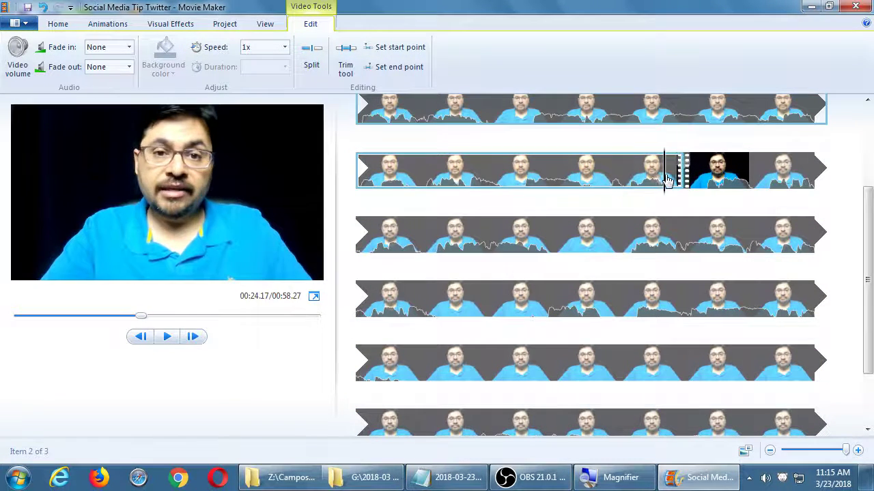
drag(674, 176, 519, 181)
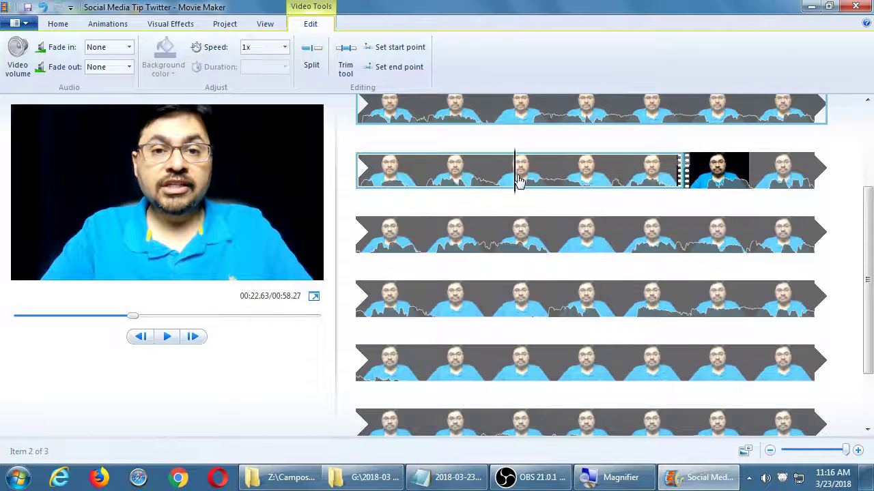
click(425, 167)
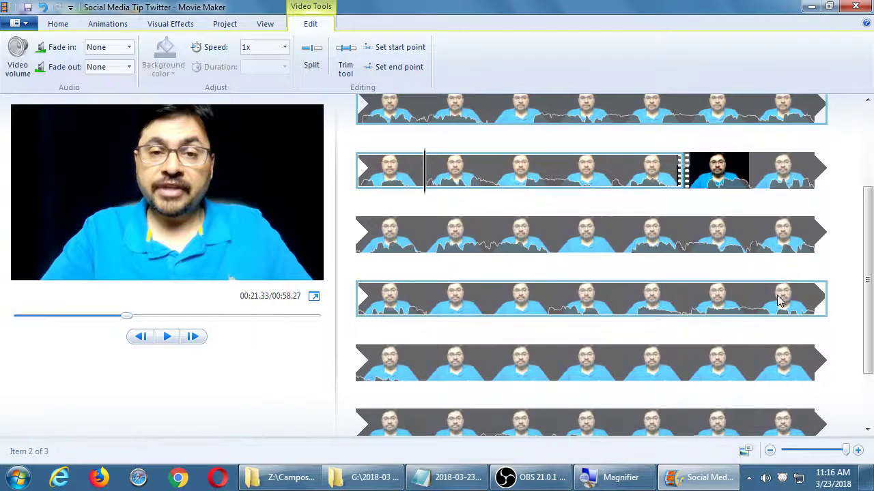
key(XF86AudioMute)
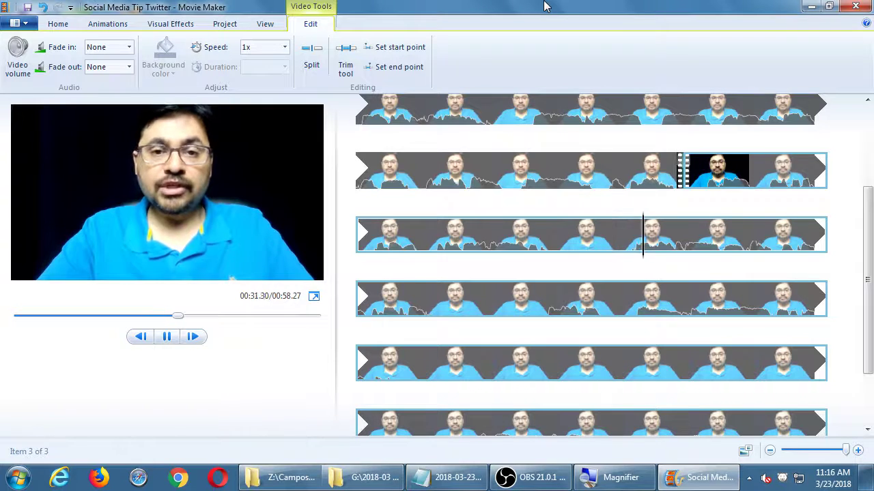
key(space)
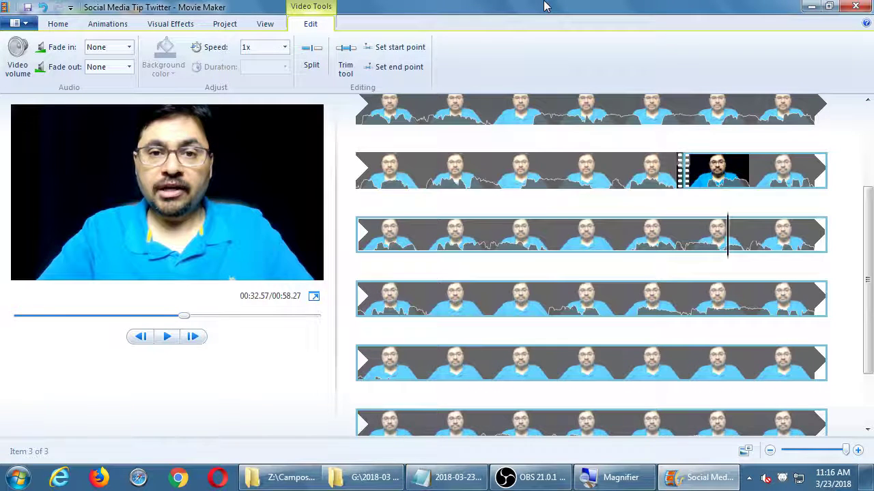
Play from the second clip across the join at 00:25.10 with the sound on, and pause at 00:26.53.
click(519, 170)
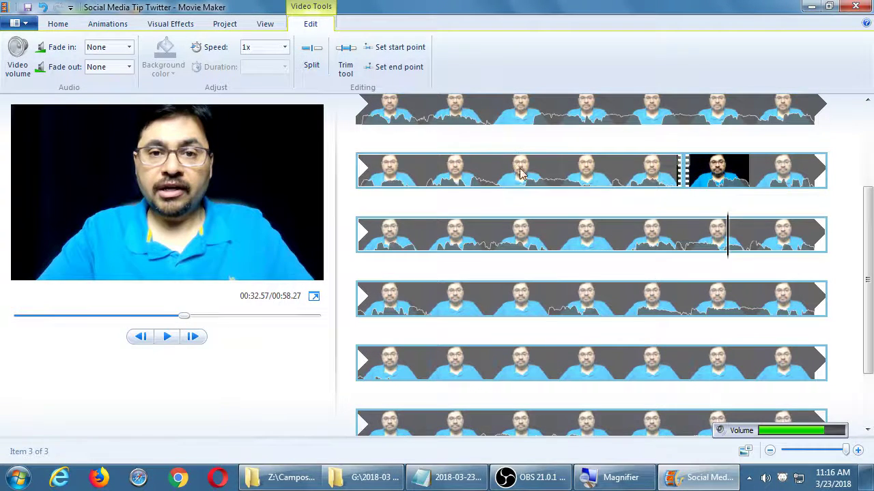
key(space)
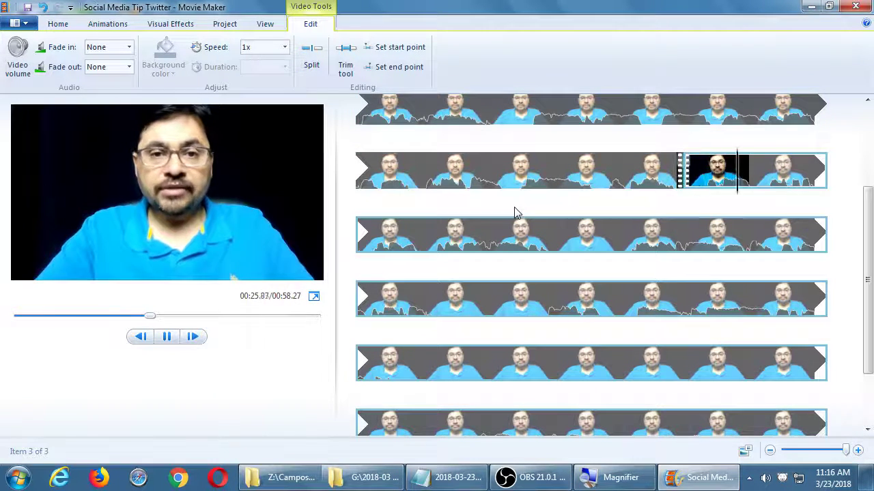
key(space)
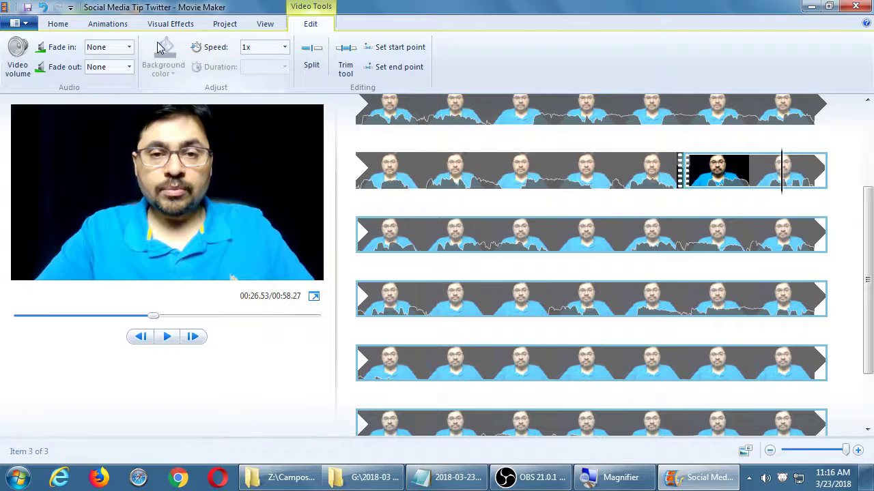
Select the third clip and preview the available transitions for its start, muting the computer's sound.
click(165, 24)
click(119, 24)
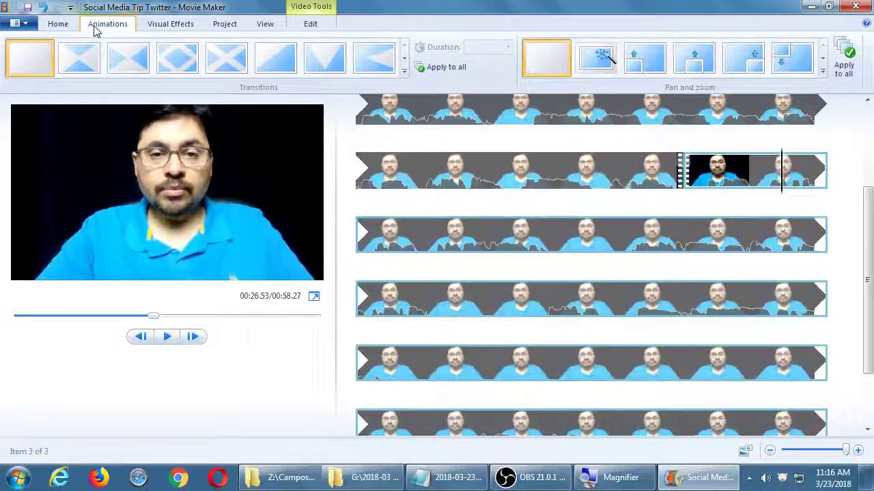
click(688, 176)
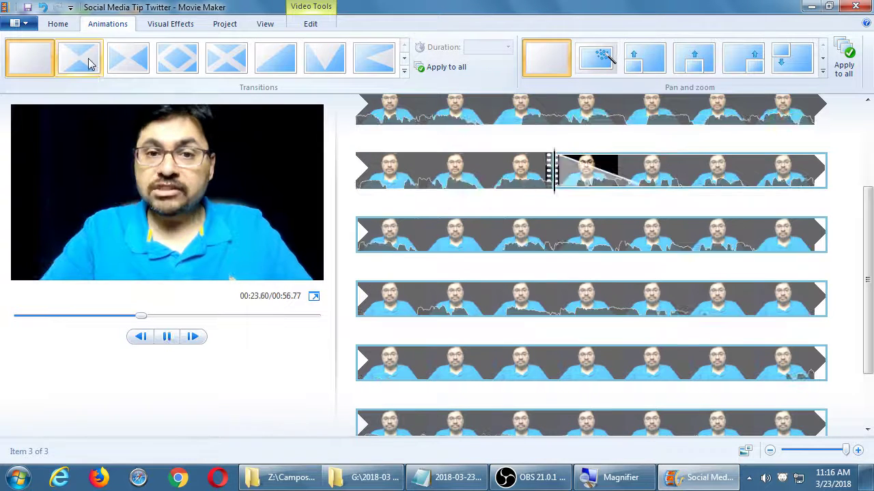
key(XF86AudioMute)
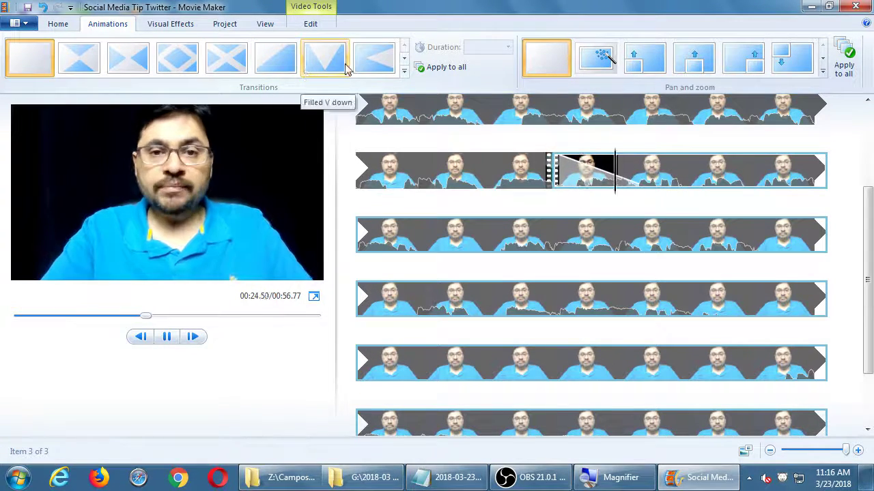
click(404, 58)
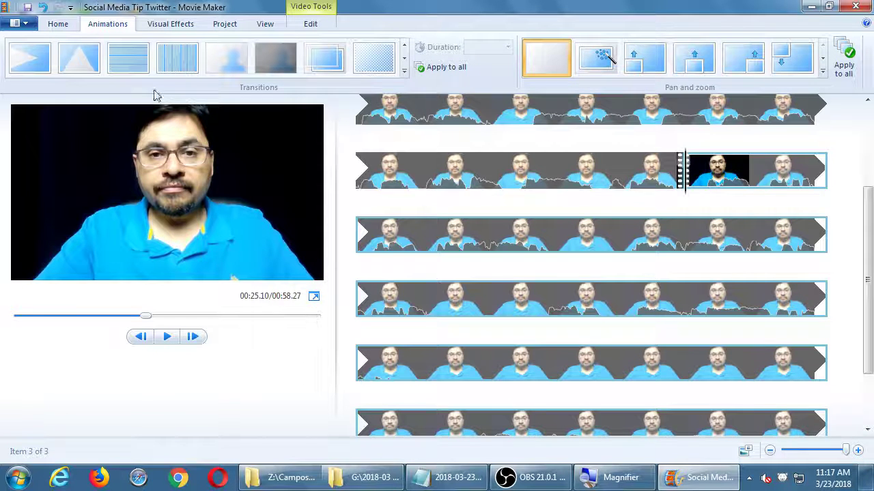
Try the plain blur transition at the start of the third clip, and undo it.
mouse_move(218, 71)
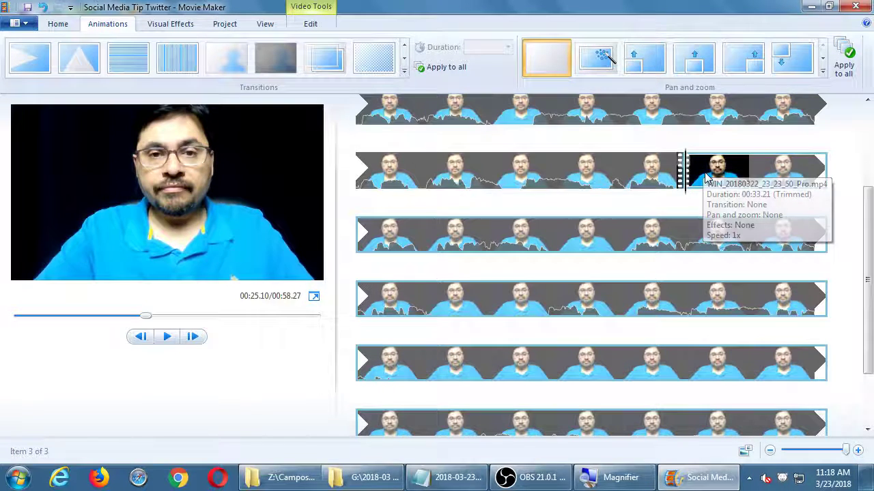
click(623, 182)
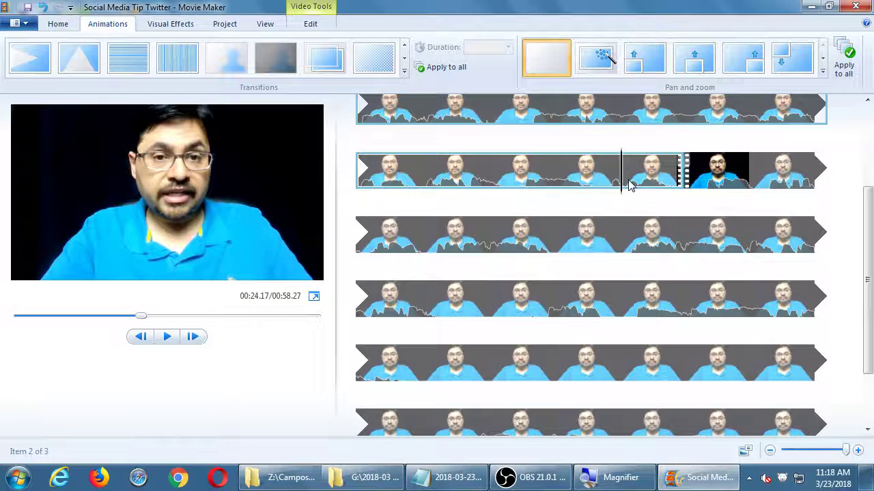
click(716, 179)
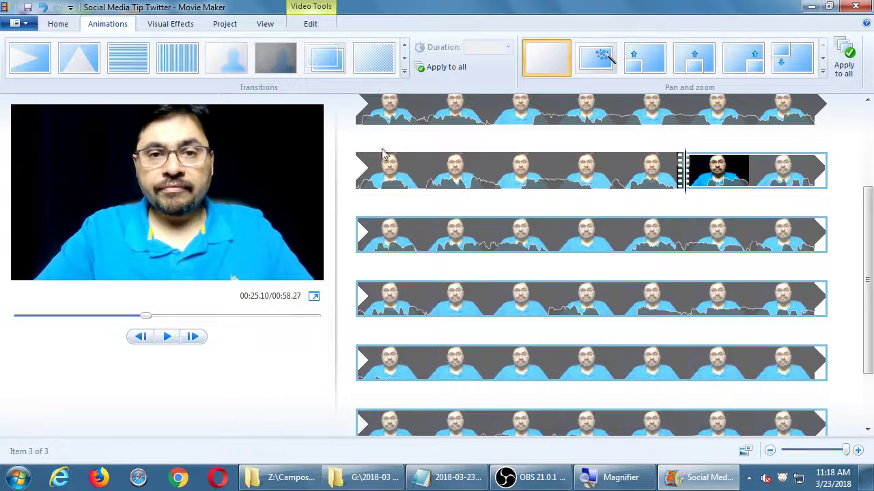
click(221, 57)
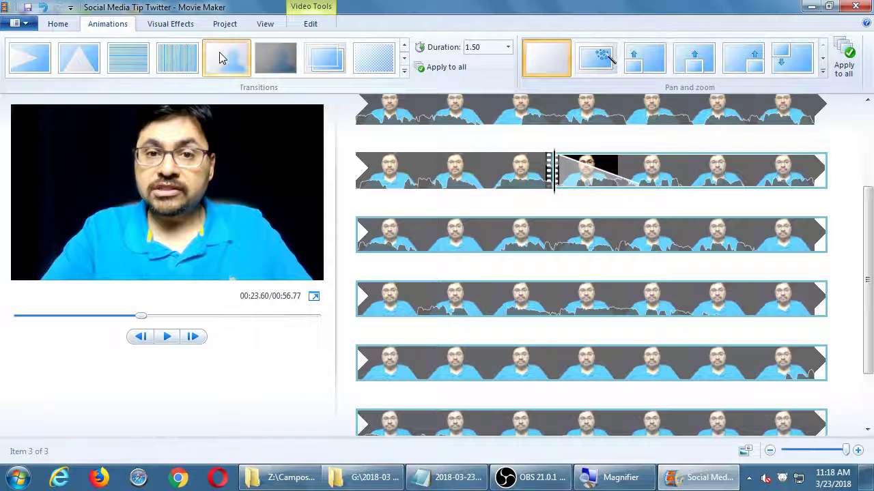
key(ctrl+z)
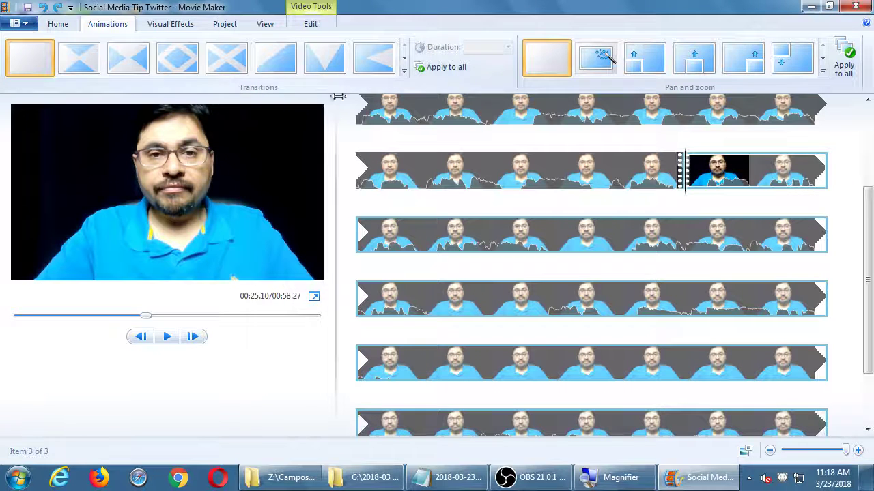
Apply the Blur - through black transition to the third clip and play across the join from 00:20.70 with sound.
click(404, 58)
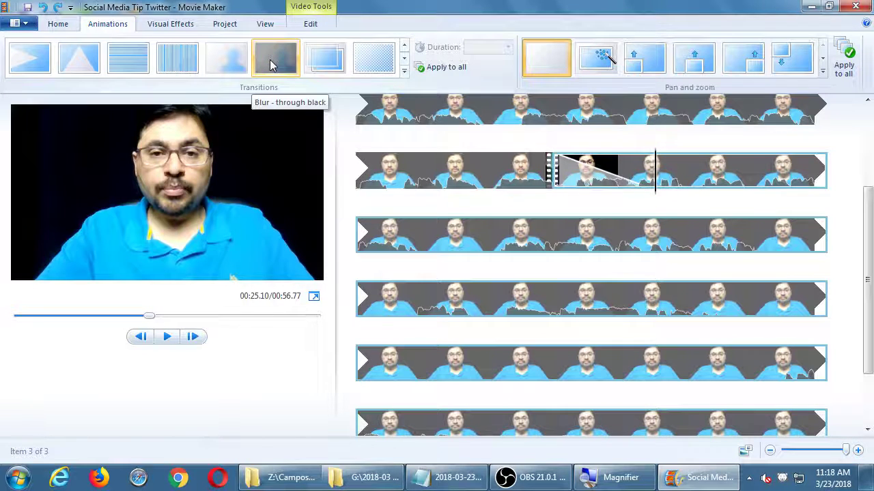
click(271, 65)
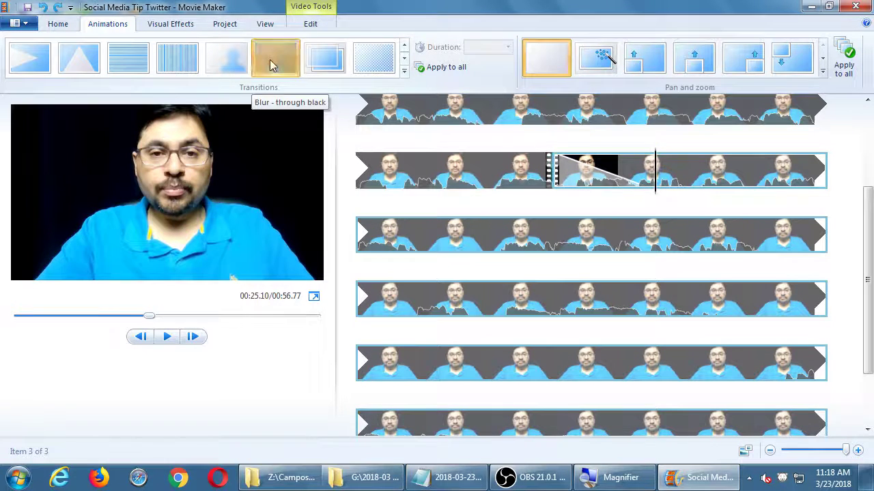
click(365, 176)
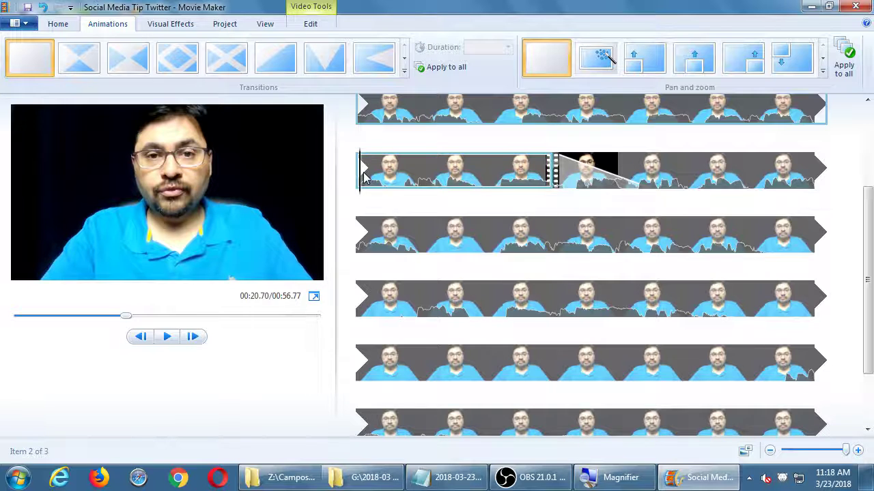
key(XF86AudioRaiseVolume)
key(space)
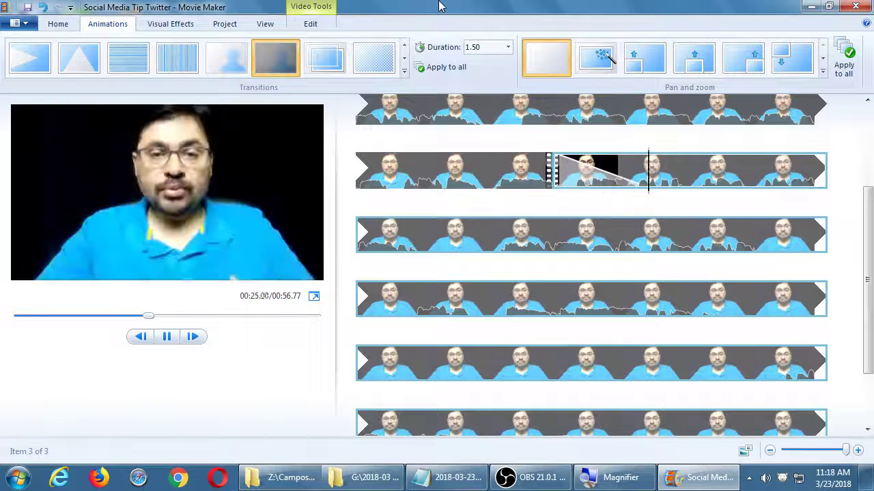
key(space)
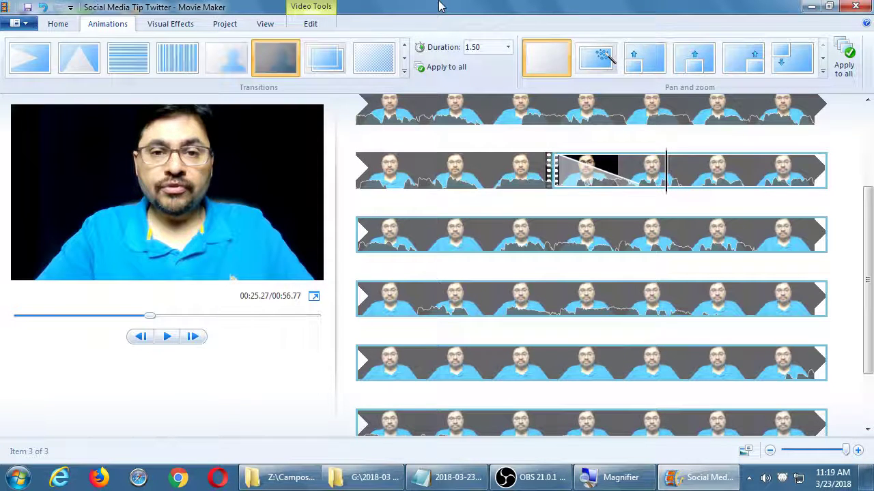
Replay the blurred join from the second clip, muted and with sound, and undo the transition.
key(XF86AudioMute)
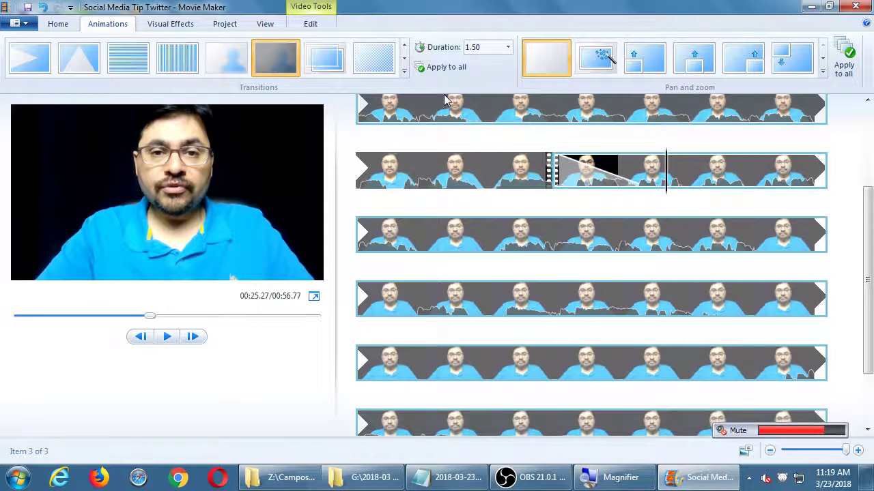
click(435, 159)
key(space)
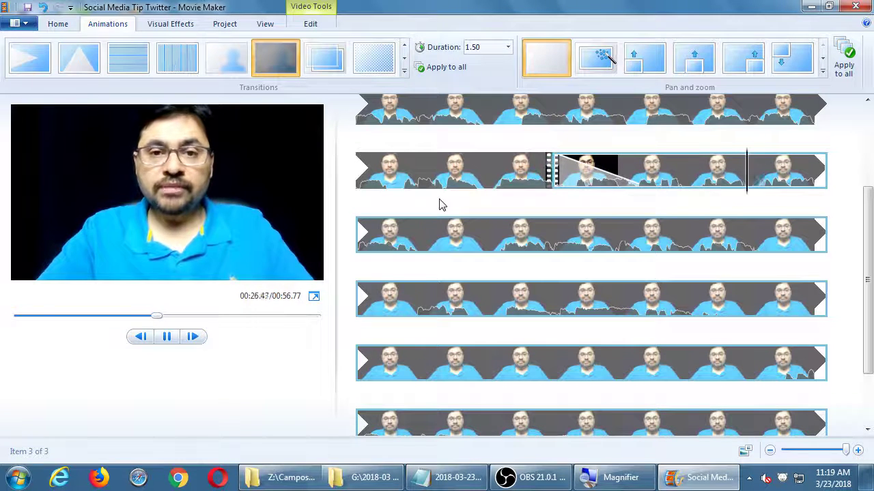
key(space)
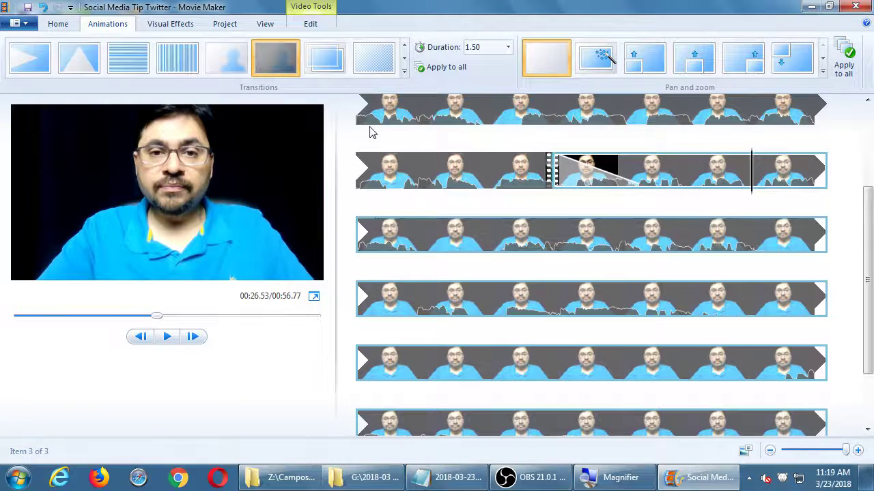
click(400, 161)
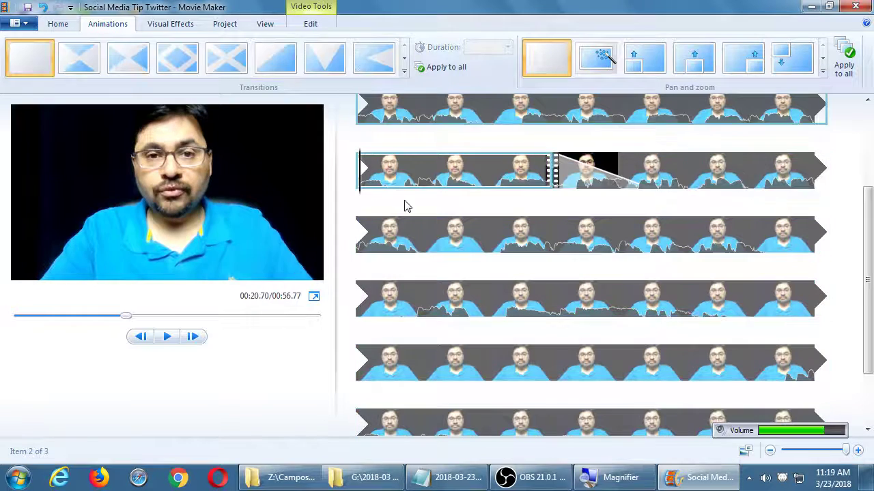
key(space)
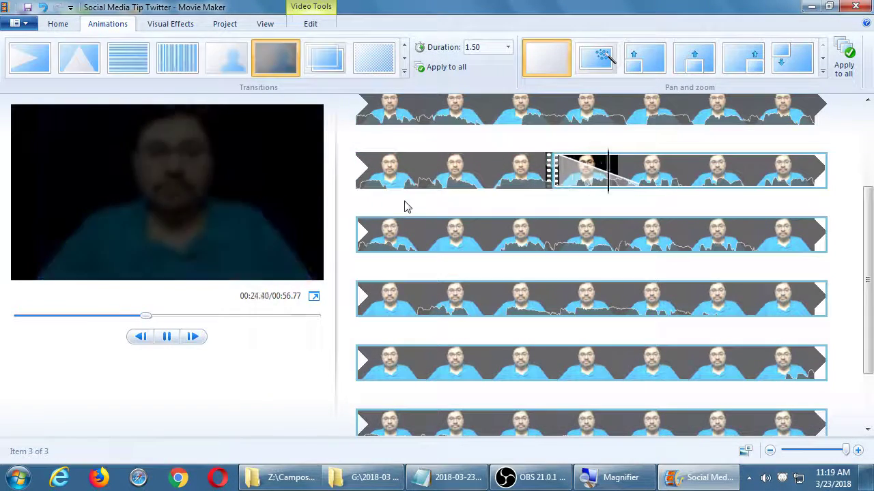
key(space)
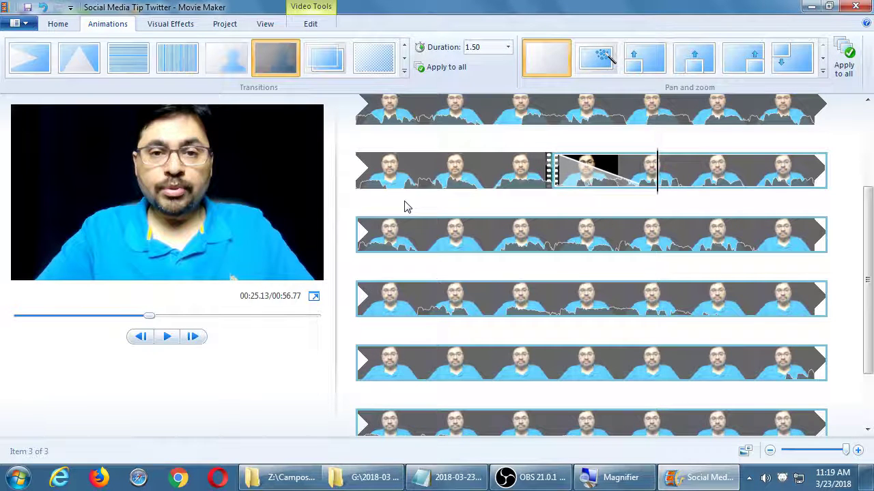
key(ctrl+z)
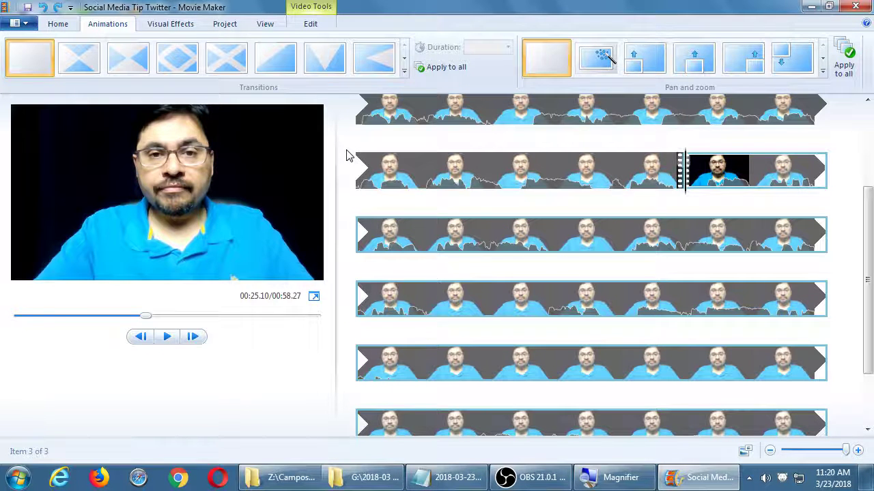
Mute the computer's sound and apply the Blur - through black transition to the start of the third clip.
key(XF86AudioMute)
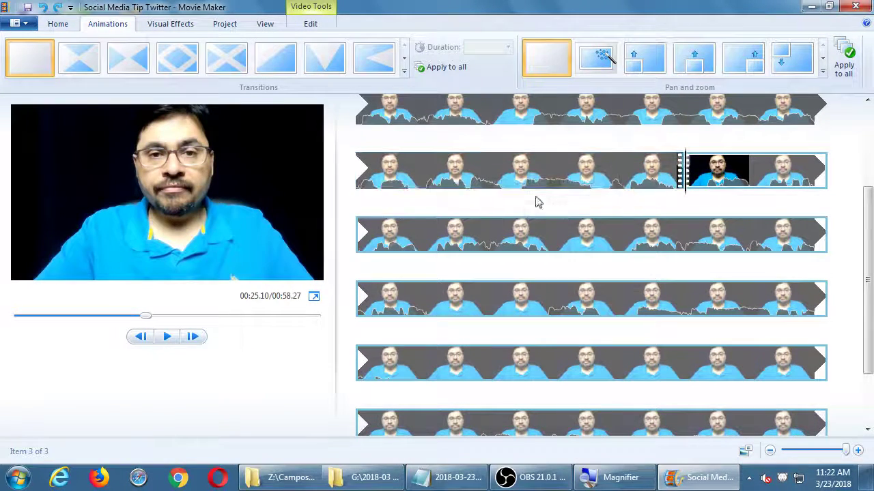
scroll(864, 253, up, 2)
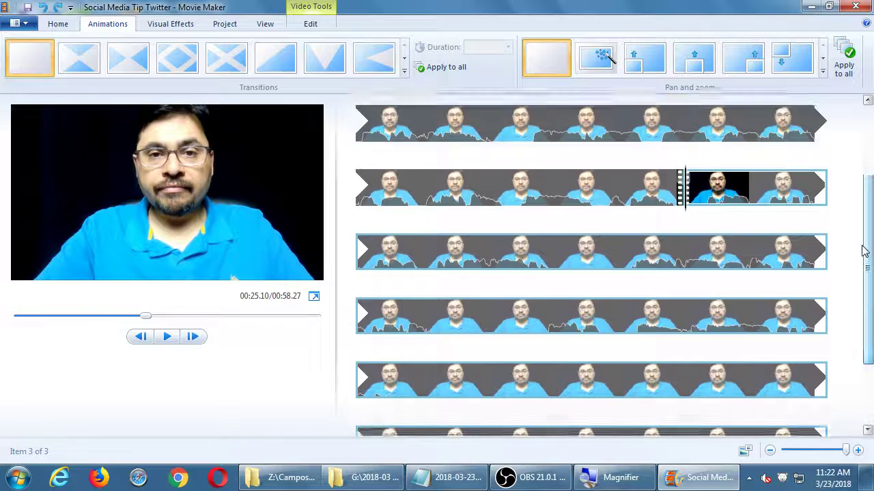
scroll(861, 245, up, 3)
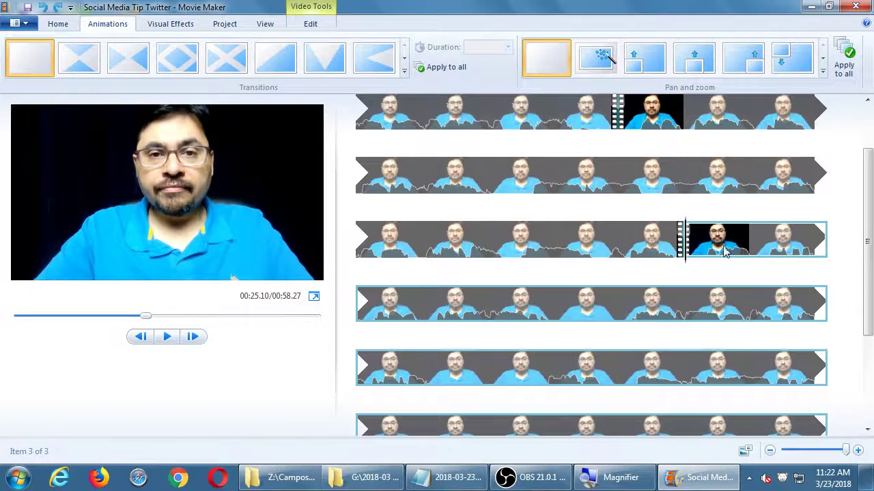
click(404, 60)
click(273, 69)
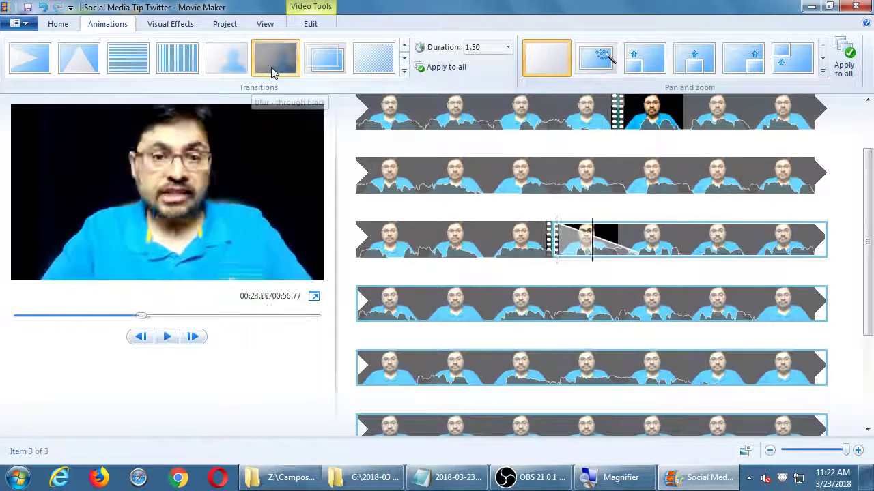
Apply the plain blur transition to the start of the second clip.
scroll(861, 205, up, 3)
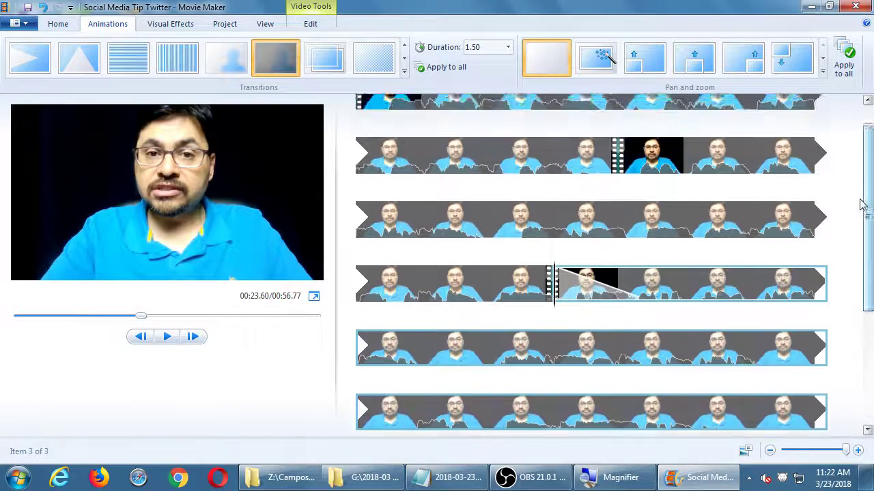
click(641, 176)
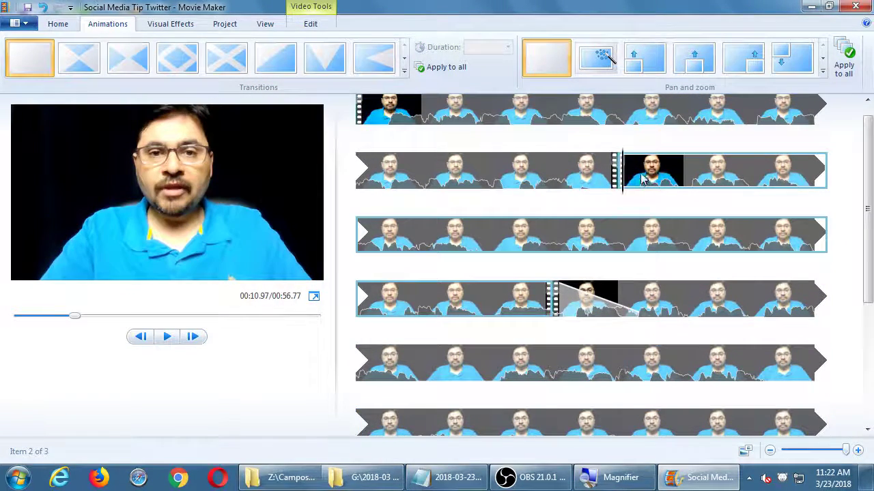
click(404, 61)
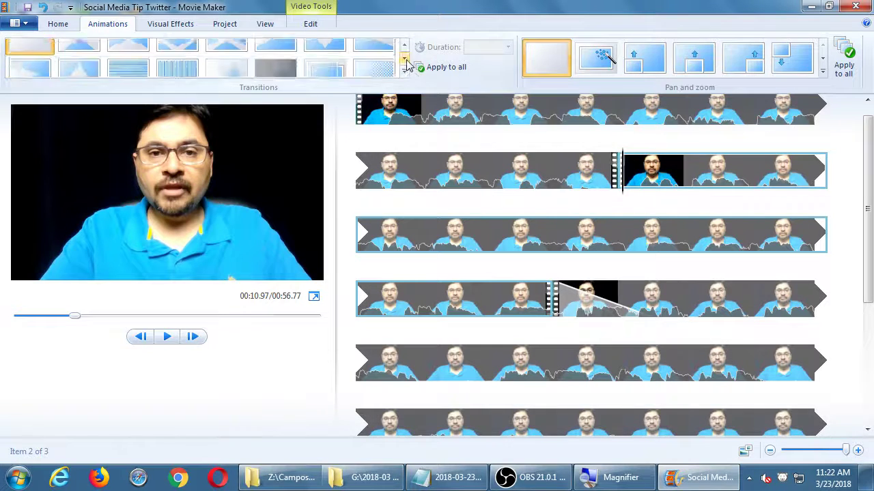
click(237, 69)
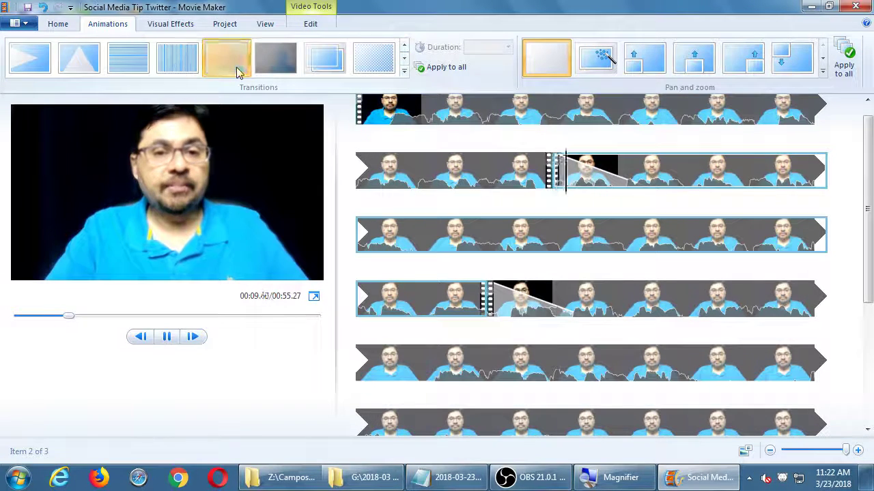
Play across the blurred joins at the starts of the second and third clips, and undo both transitions.
click(387, 187)
key(space)
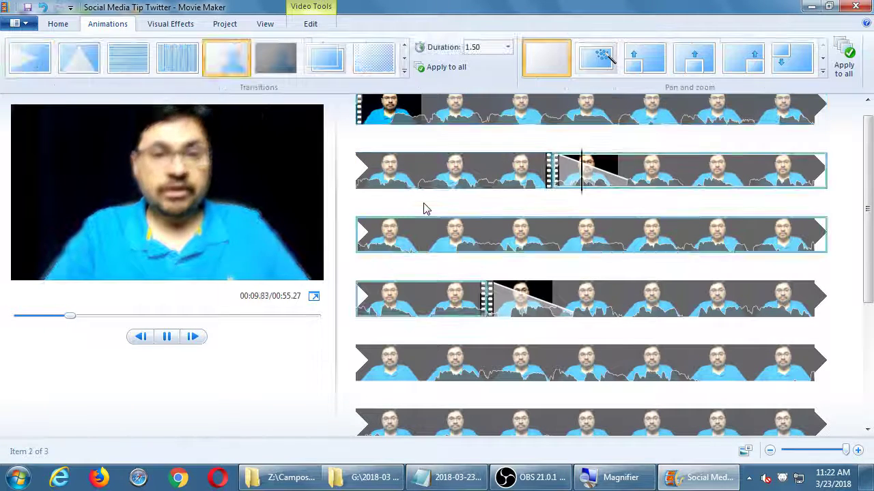
click(391, 309)
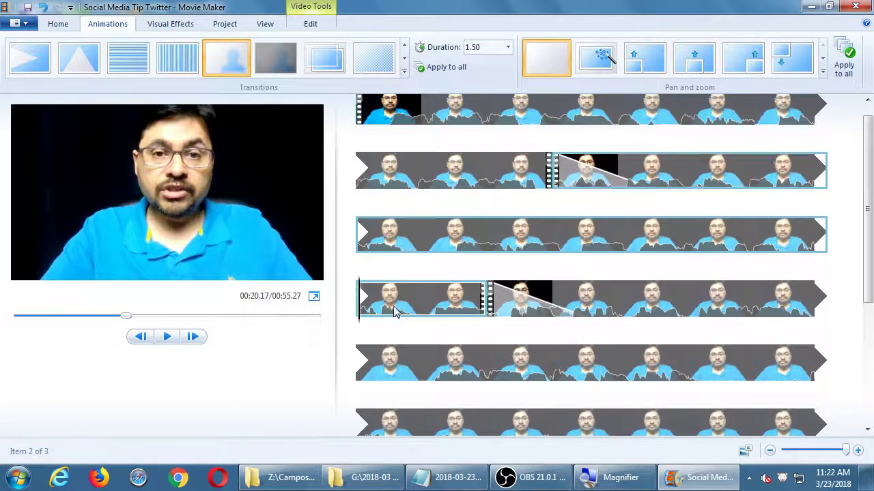
key(space)
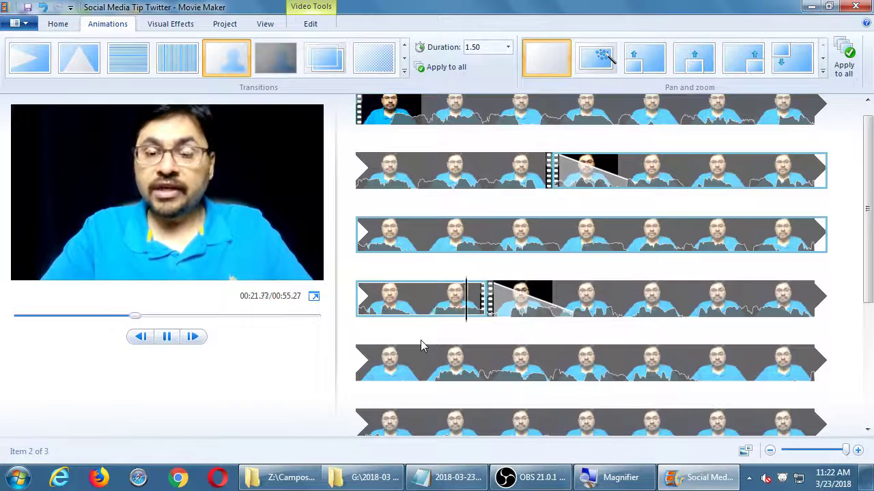
key(space)
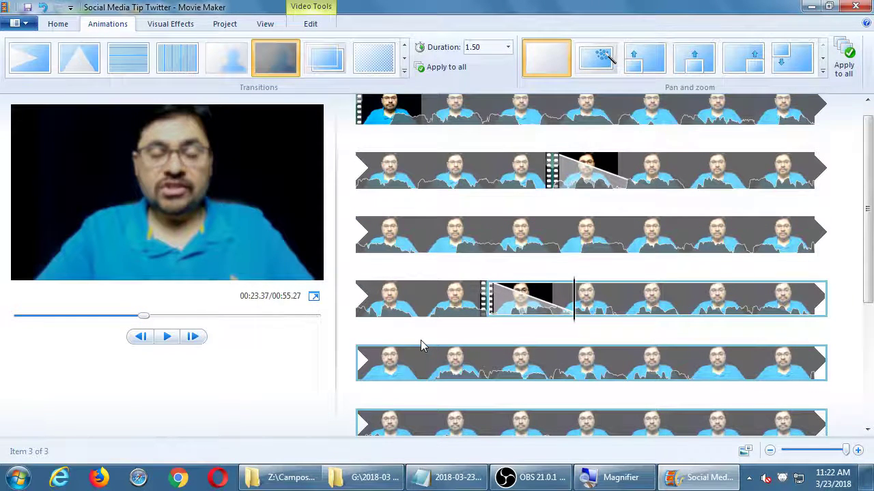
key(ctrl+z)
key(ctrl+z)
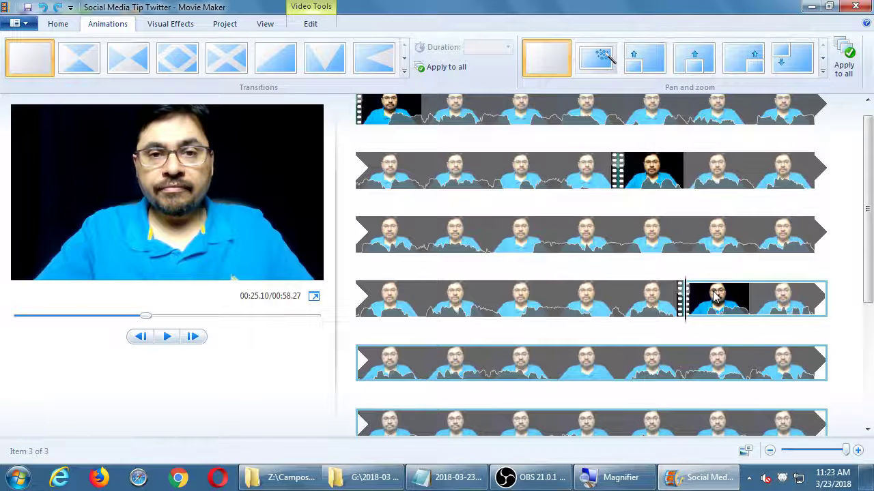
Search the computer's installed programs for "prem" and dismiss the search.
key(super)
text(prem)
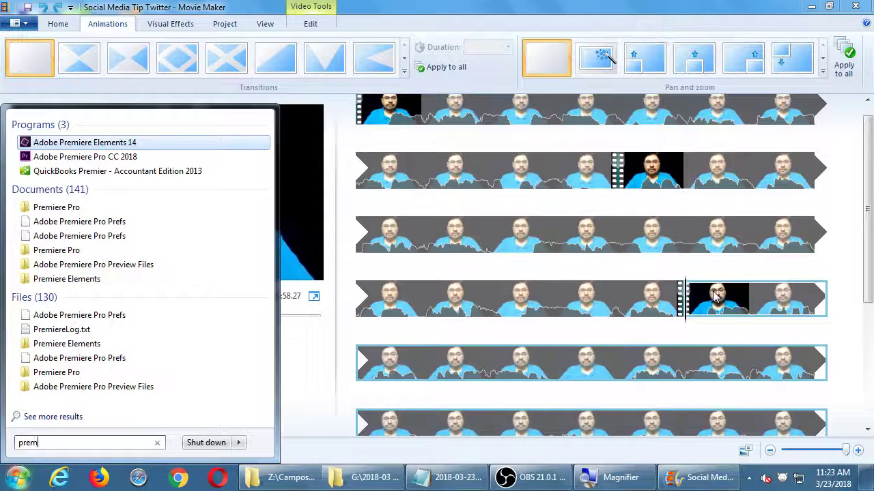
click(457, 5)
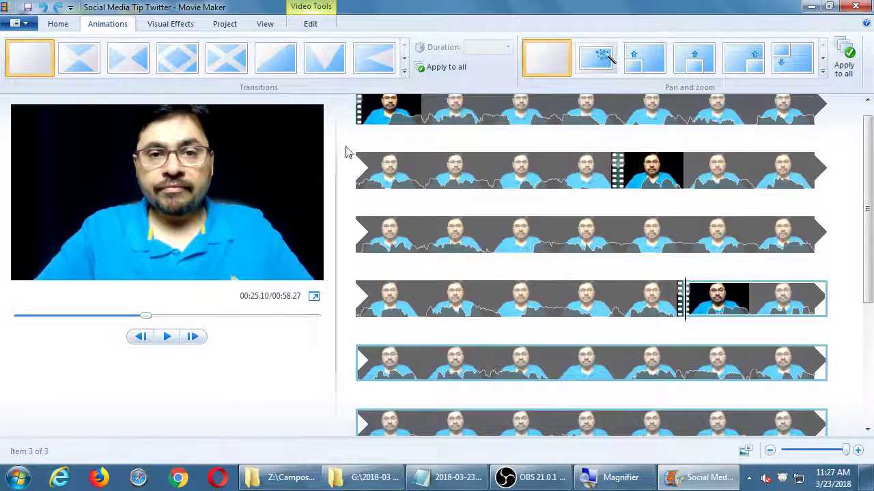
Switch to Chrome and open uscollegebuy.com.
click(178, 478)
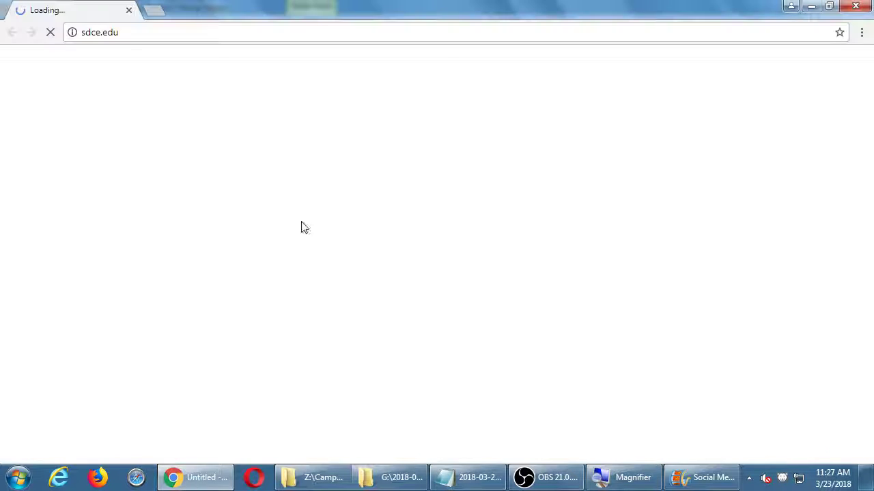
click(297, 32)
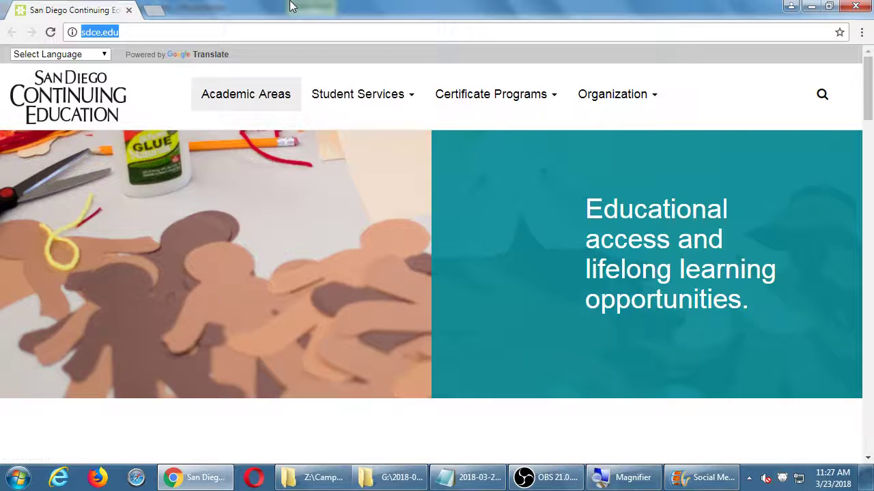
text(uscollegebuy.com)
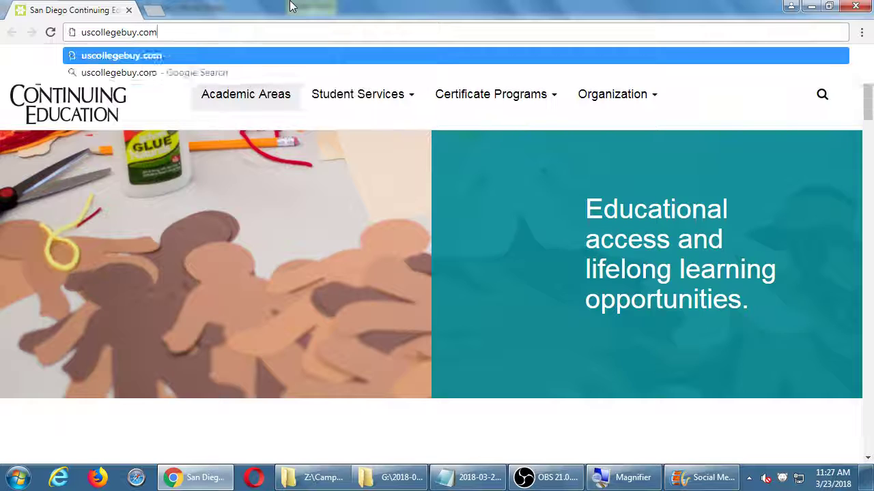
key(Return)
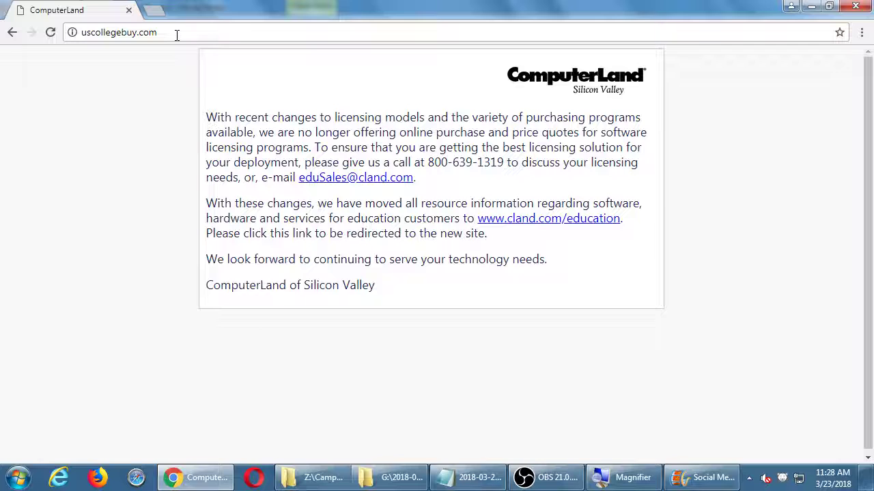
click(550, 223)
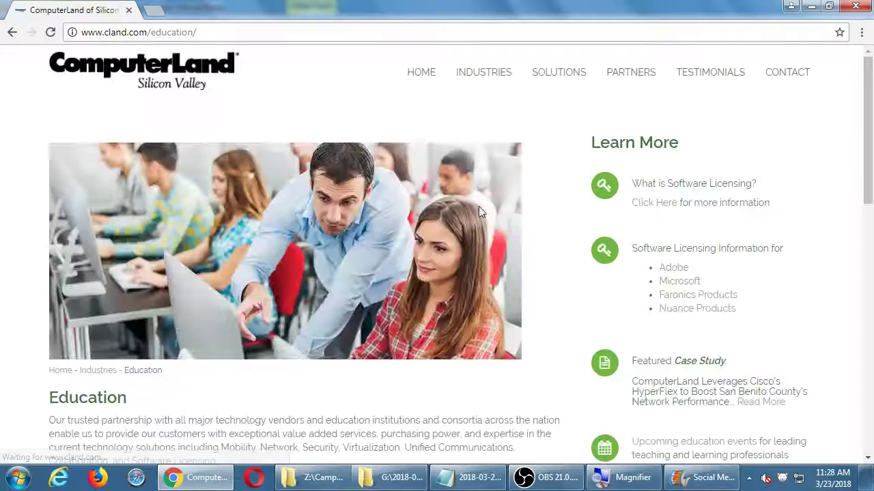
scroll(364, 188, down, 5)
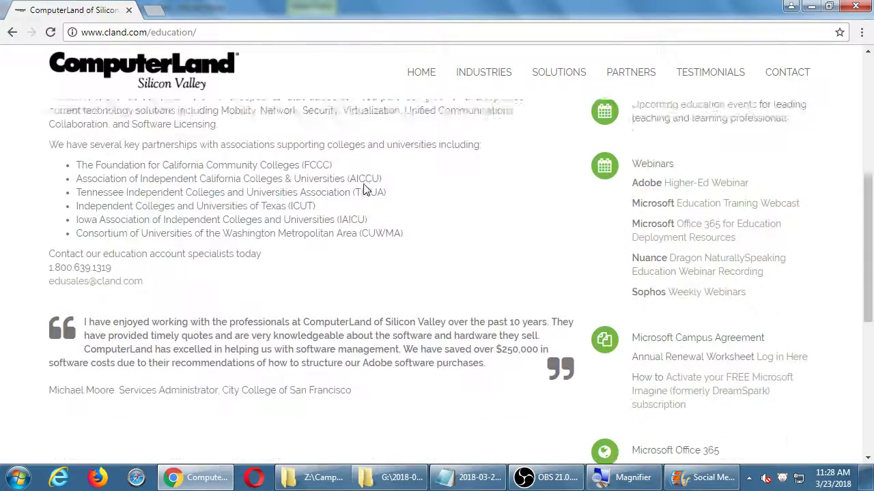
scroll(363, 189, up, 5)
click(220, 33)
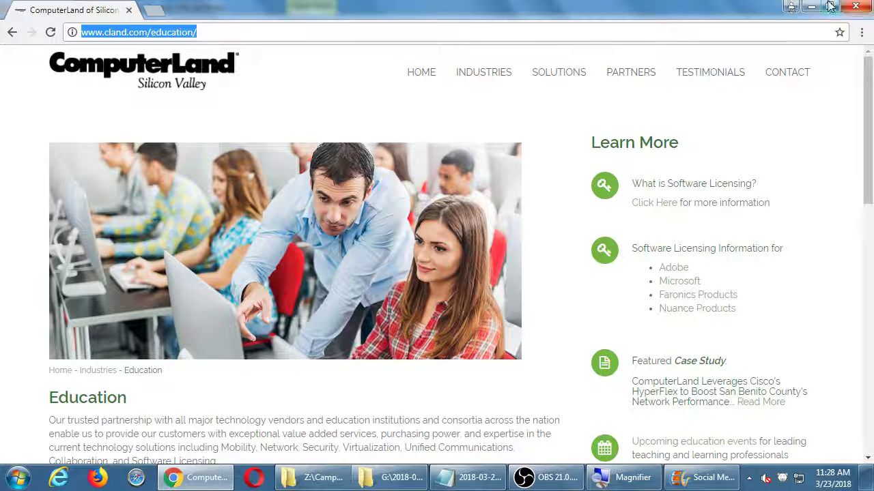
click(857, 6)
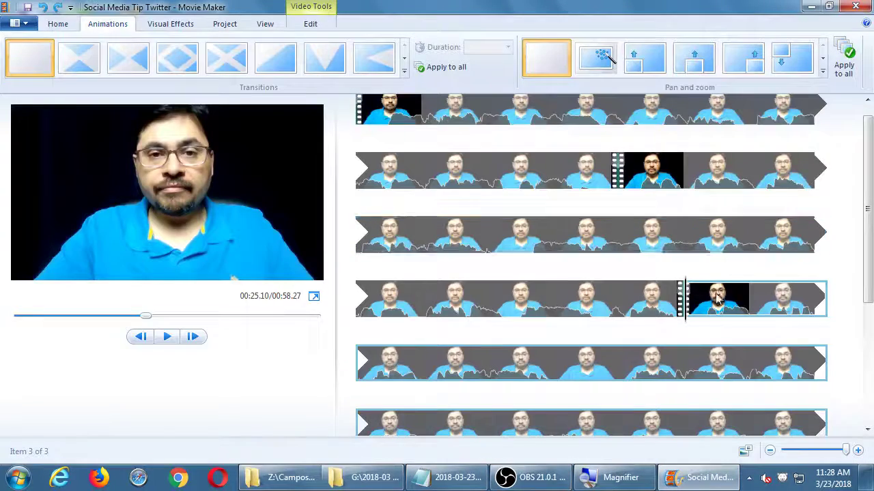
Play the third clip from 00:25.10 and again from 00:48.57 with sound to locate the unwanted silent stretch.
drag(868, 285, 864, 345)
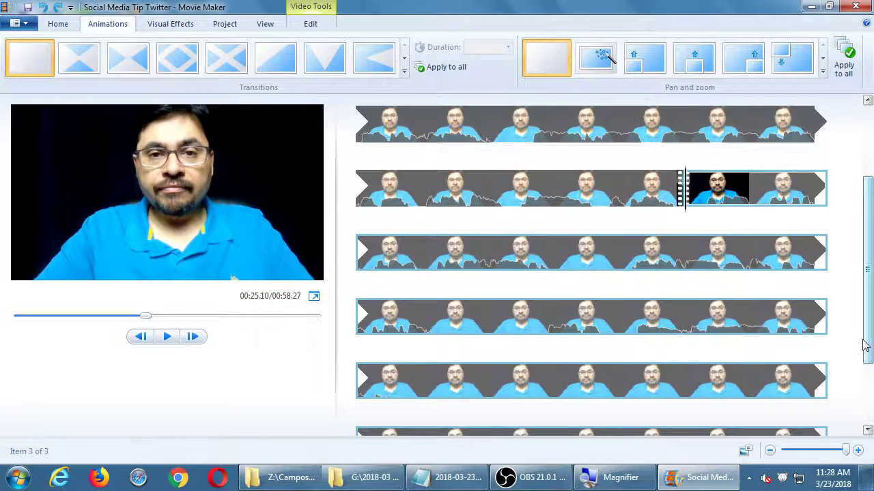
drag(864, 345, 864, 346)
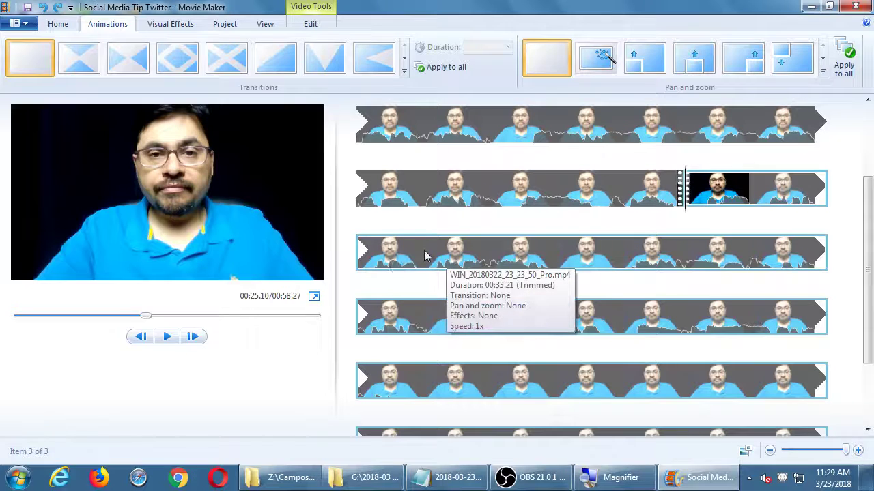
key(space)
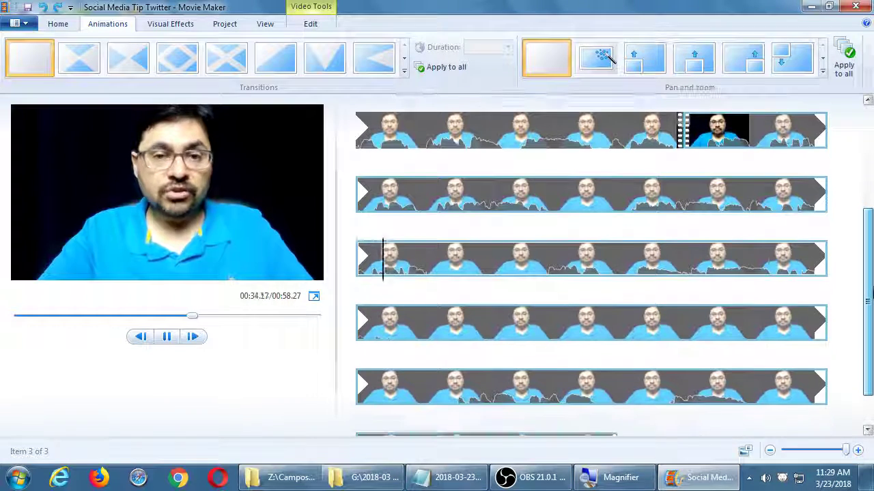
drag(868, 293, 869, 304)
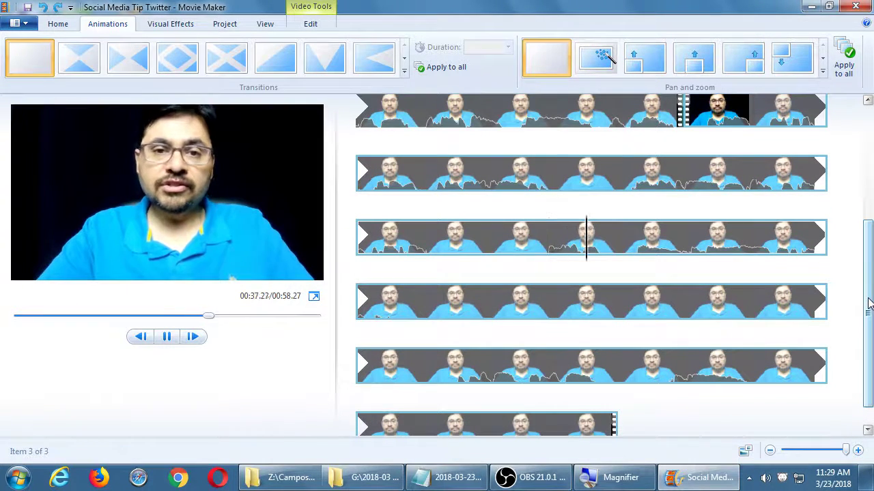
key(space)
drag(870, 297, 870, 313)
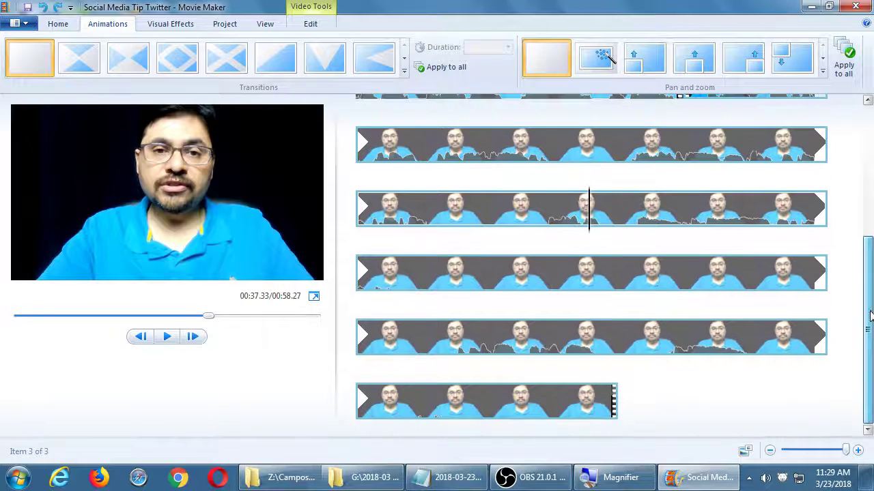
click(441, 338)
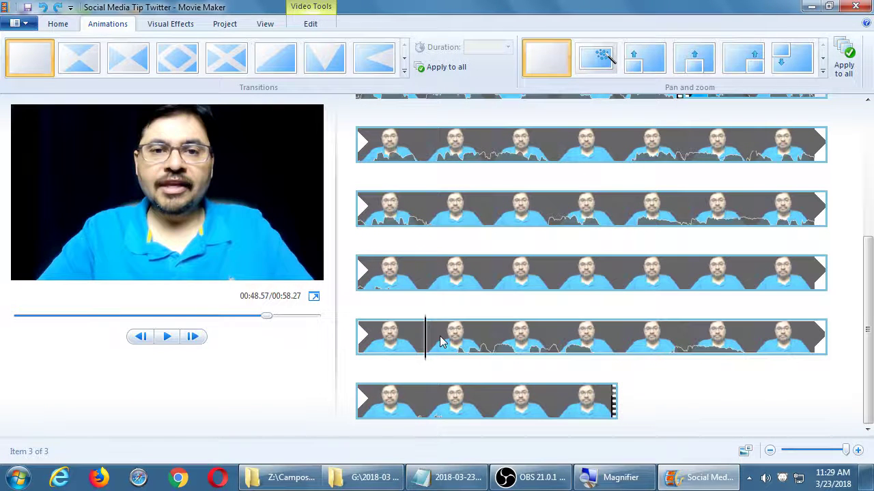
key(space)
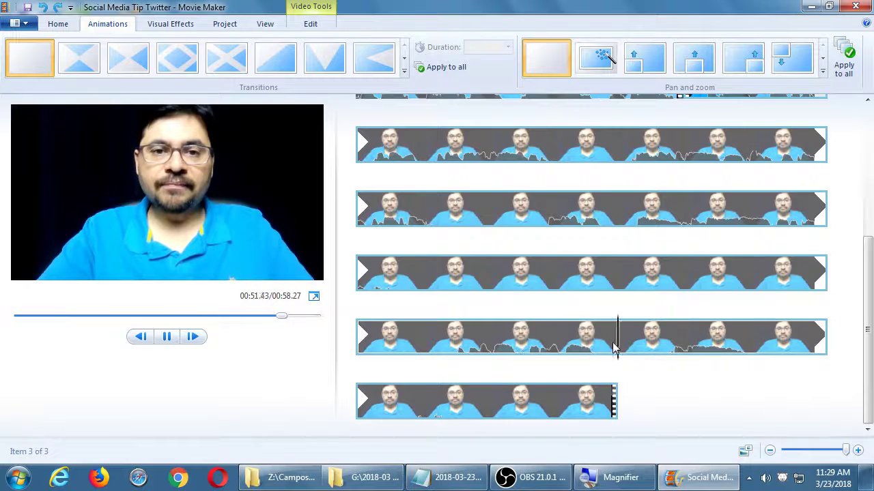
key(space)
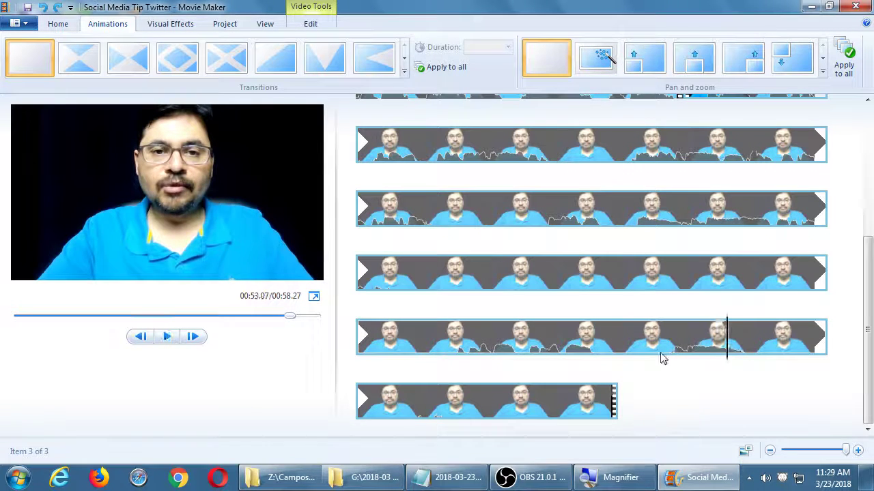
Split the third clip at 00:35.30, and split the remaining footage again at 00:48.23.
click(468, 215)
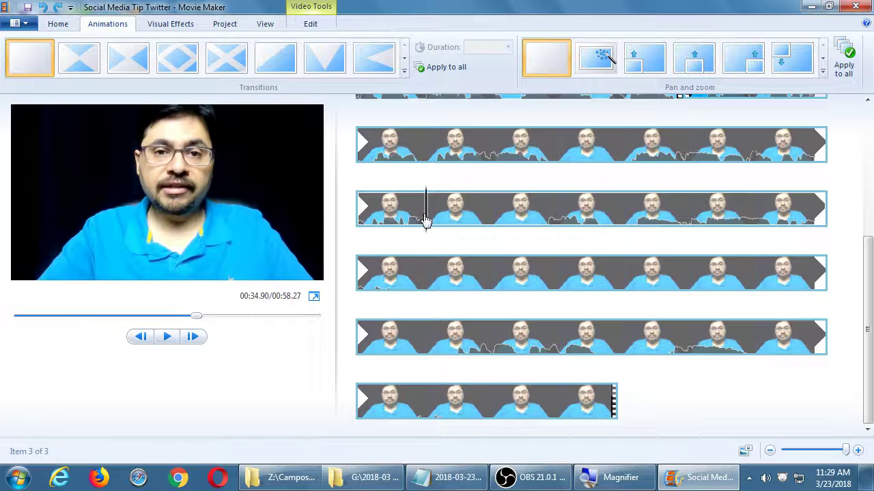
drag(426, 222, 454, 223)
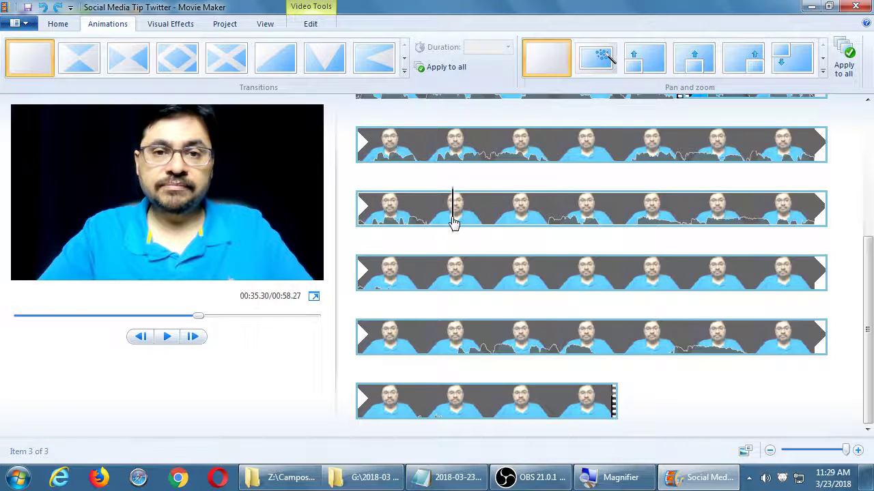
key(m)
click(503, 306)
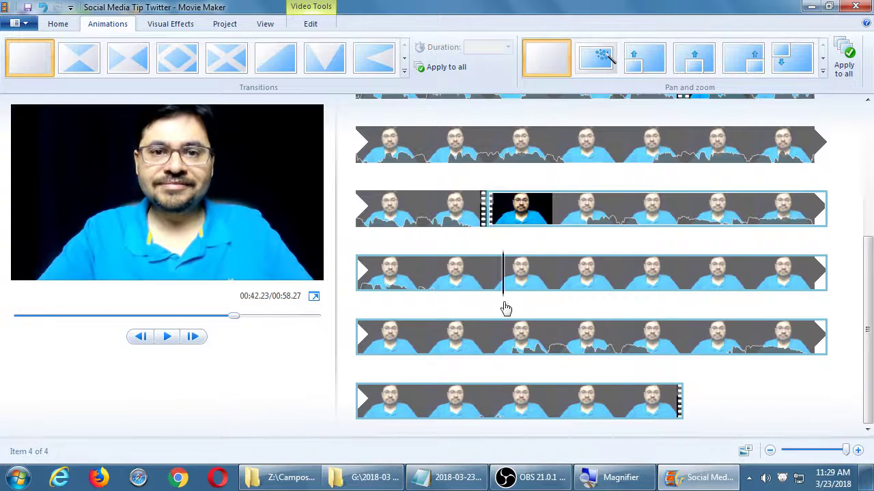
drag(508, 337, 457, 345)
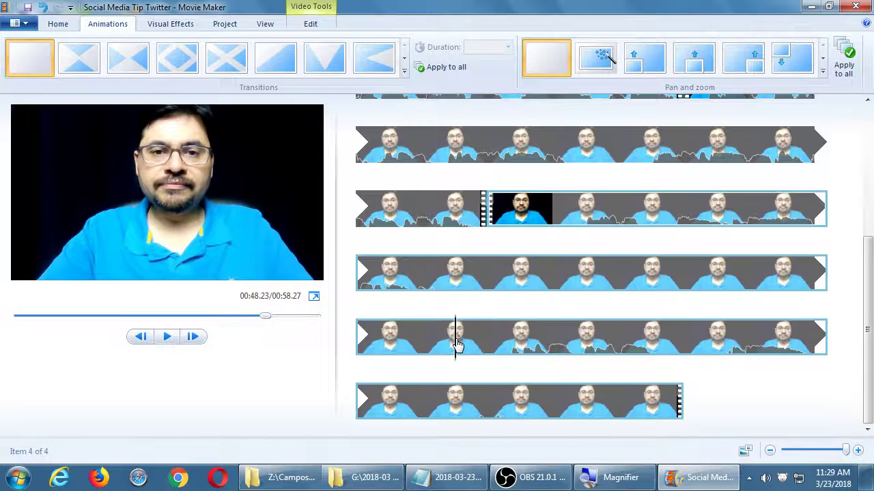
key(m)
Check the footage between the two new splits and delete that clip.
click(554, 211)
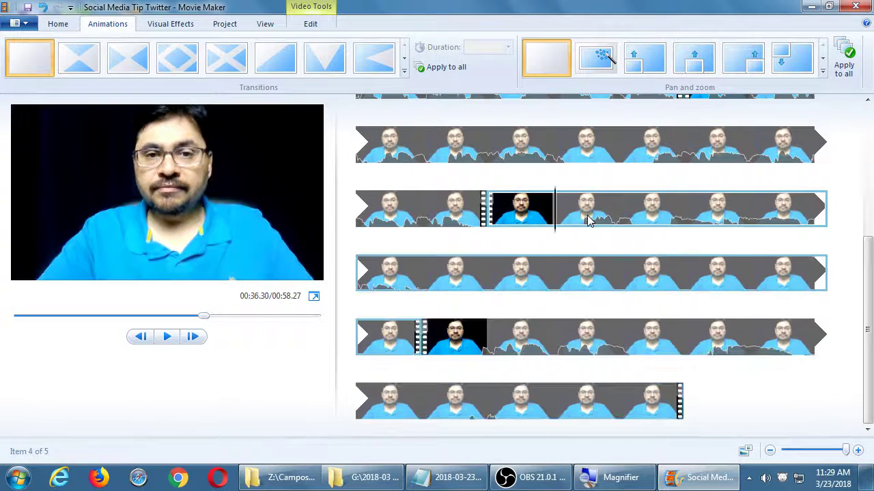
key(Right)
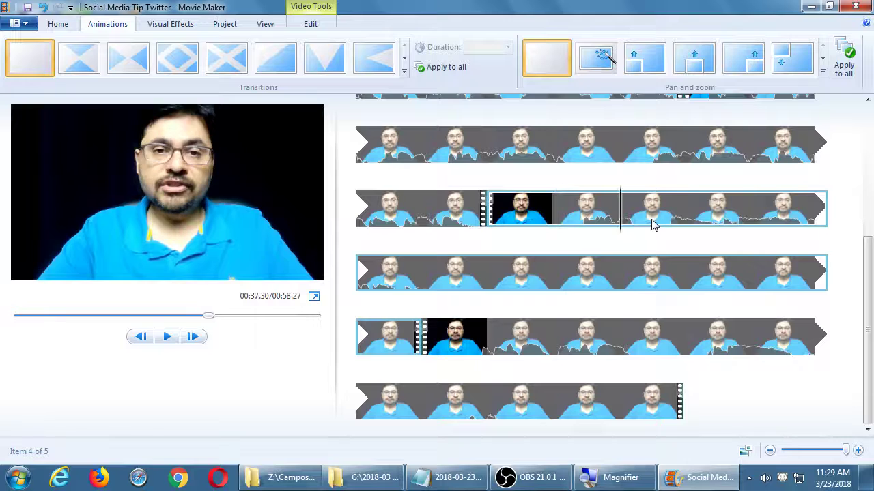
key(Delete)
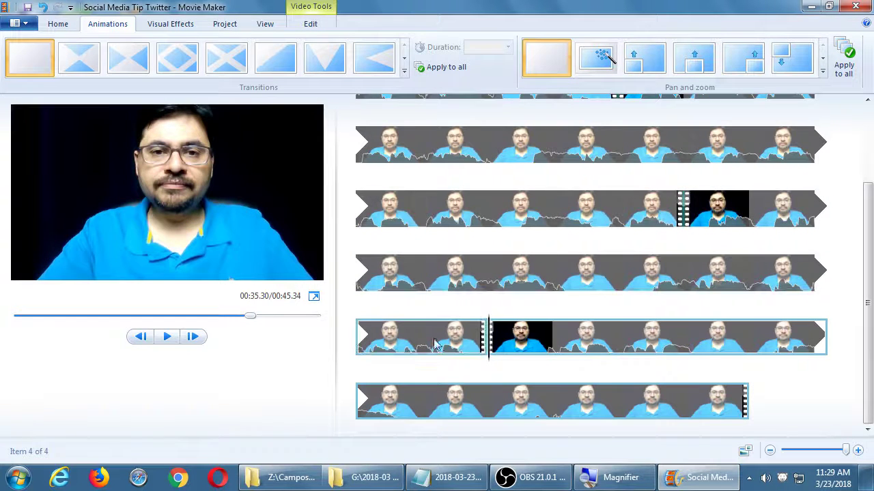
Play across the new join between the third and fourth clips with sound, and stop in the fourth clip at 00:38.07.
click(372, 337)
key(space)
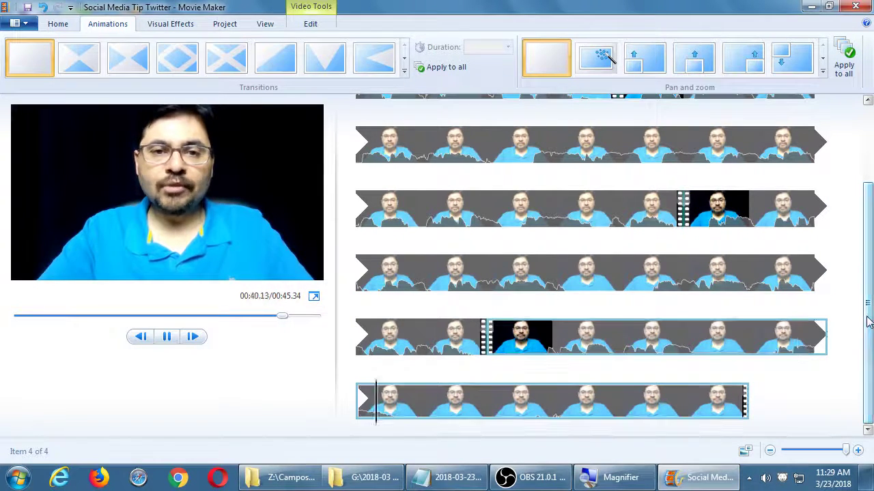
click(687, 344)
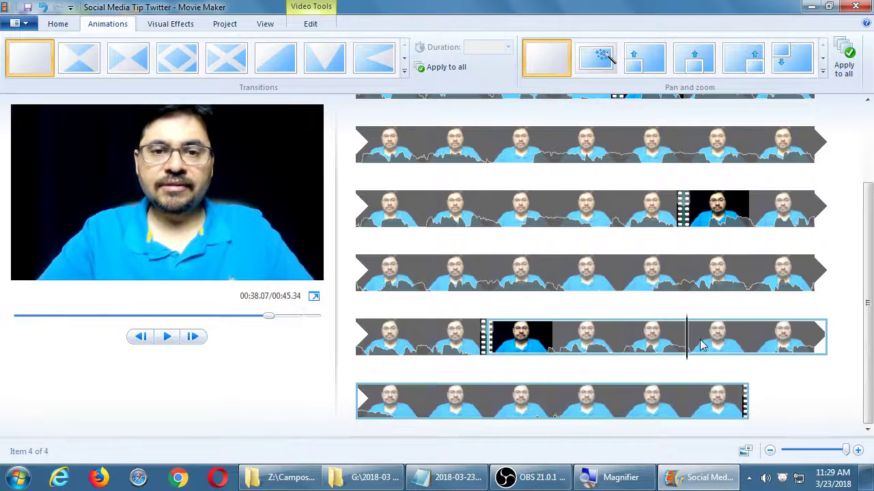
Step frame by frame through the fourth clip from 00:38.00 to 00:38.50 to examine the pause in speech.
drag(690, 346, 679, 376)
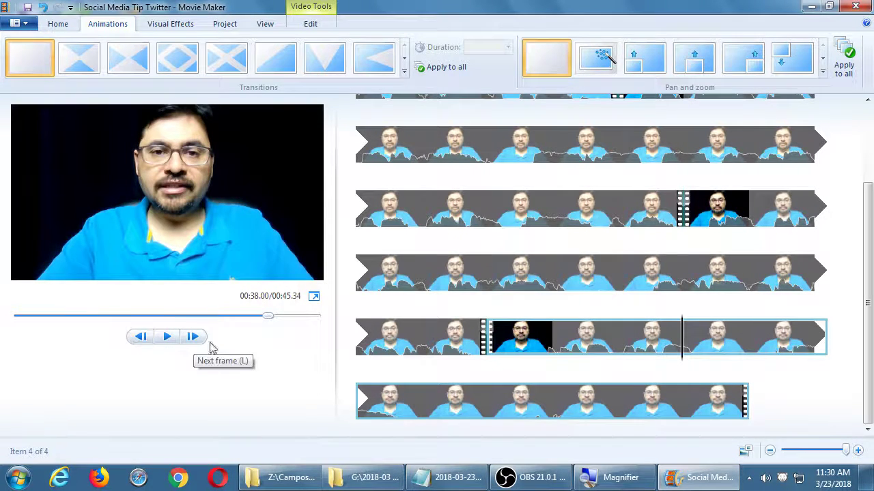
key(l)
key(l)
key(l)
key(l)
key(l)
key(l)
key(l)
key(l)
key(l)
key(l)
key(l)
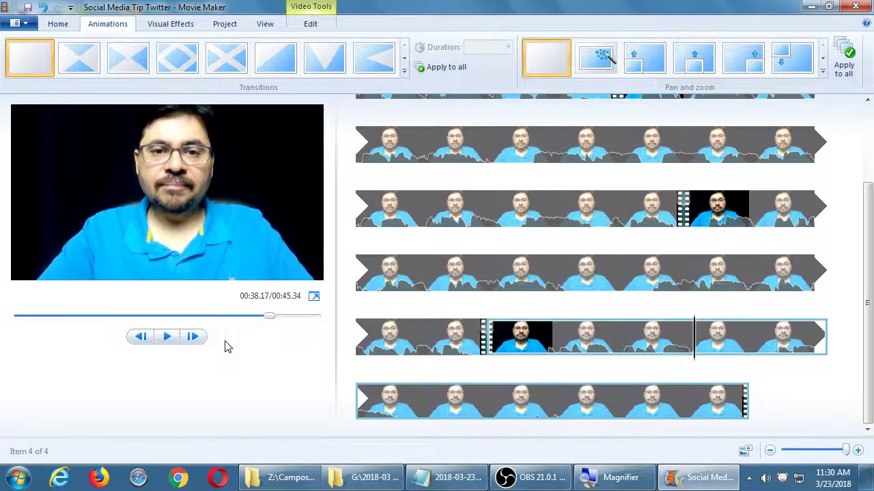
key(l)
key(l)
key(l)
key(l)
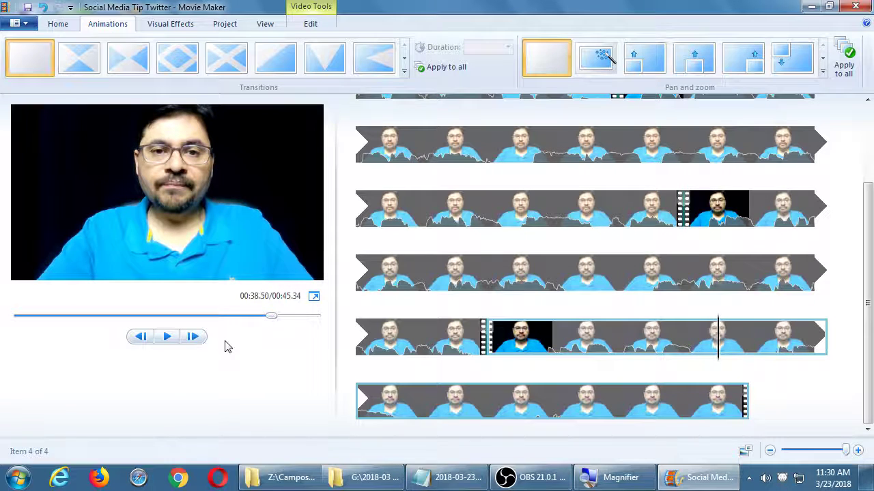
Split the fourth clip at 00:38.50, and split the remaining footage again at 00:39.03.
key(m)
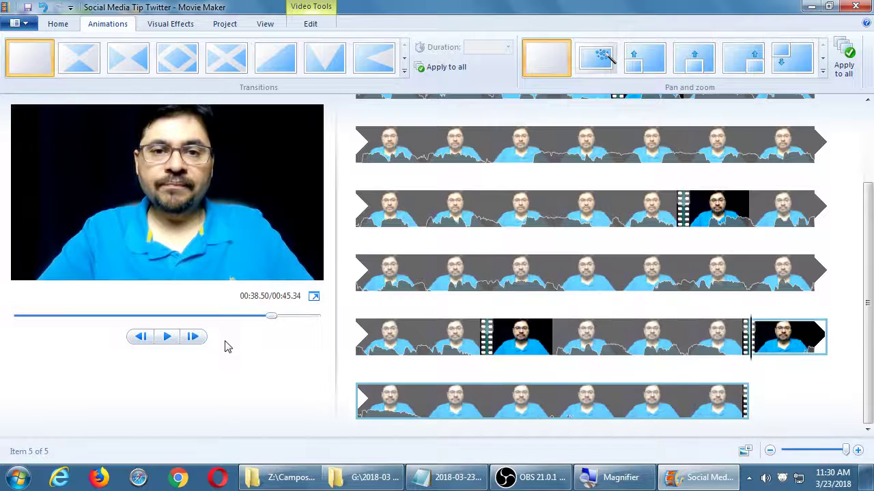
key(l)
key(l)
key(l)
key(l)
key(l)
key(l)
key(l)
key(l)
key(l)
key(l)
key(l)
key(l)
key(l)
key(l)
key(l)
key(l)
key(l)
key(l)
key(l)
key(l)
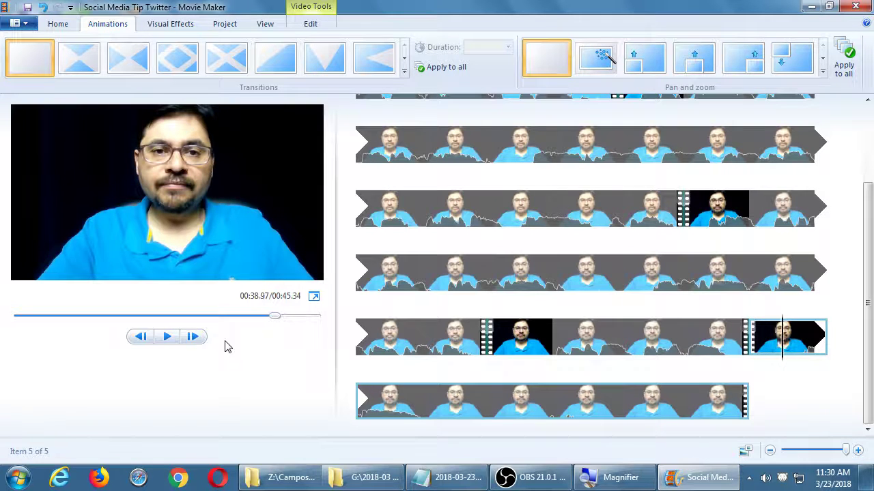
key(j)
key(j)
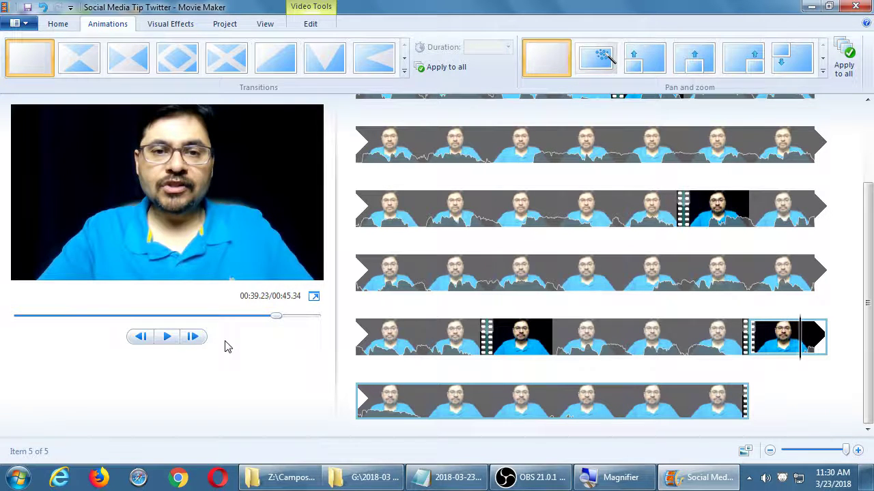
key(j)
key(j)
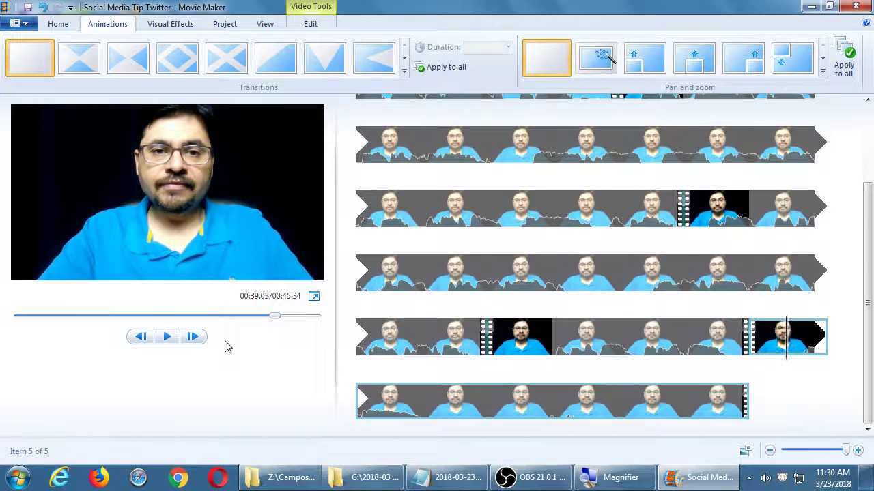
key(m)
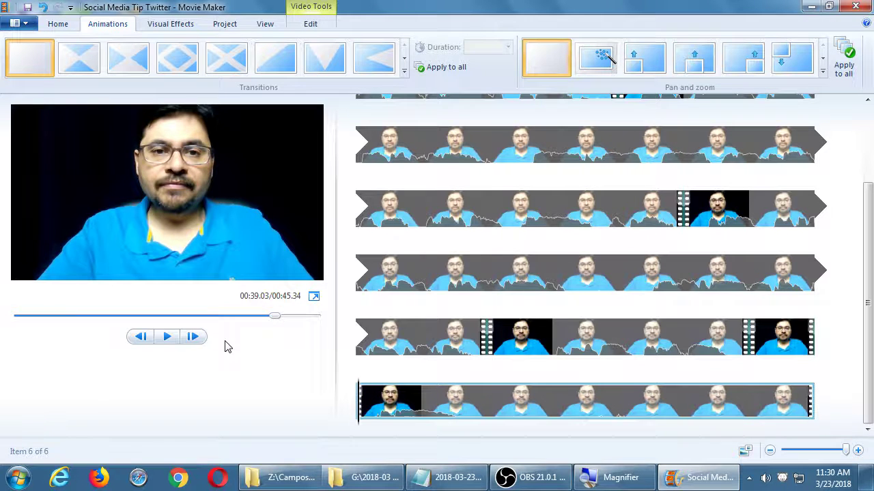
Delete the short silent clip between the two splits and play across the new join.
click(781, 339)
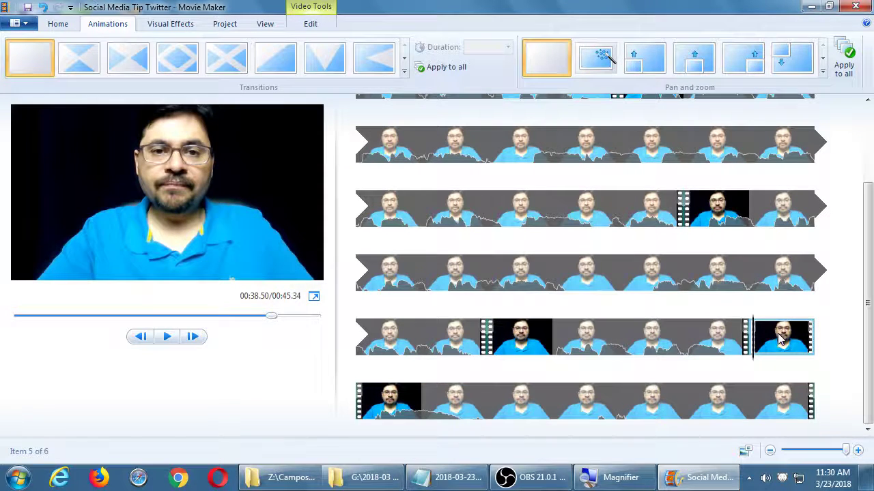
key(Delete)
click(623, 339)
key(space)
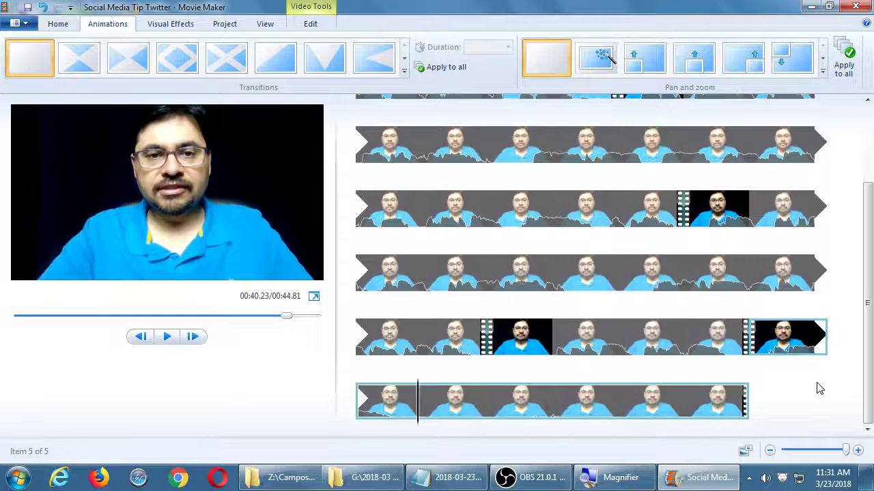
Add the picture Koala.jpg from the Sample Pictures folder of the Pictures library to the project.
click(56, 24)
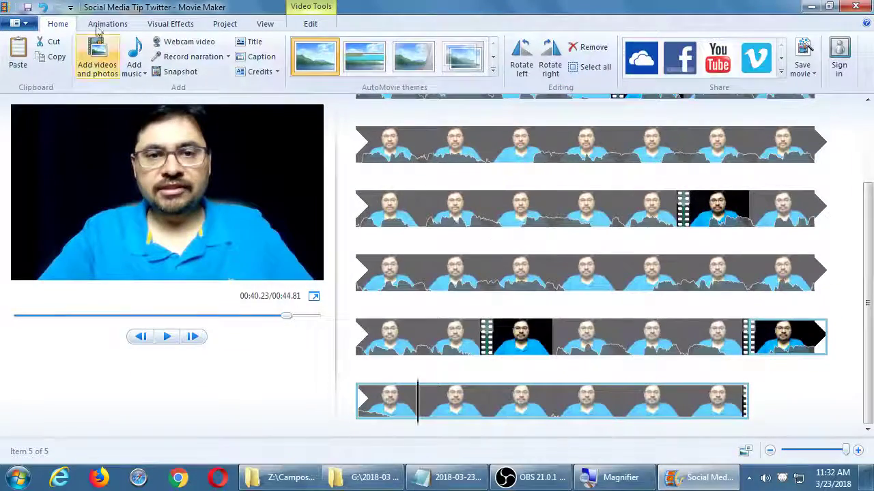
click(97, 58)
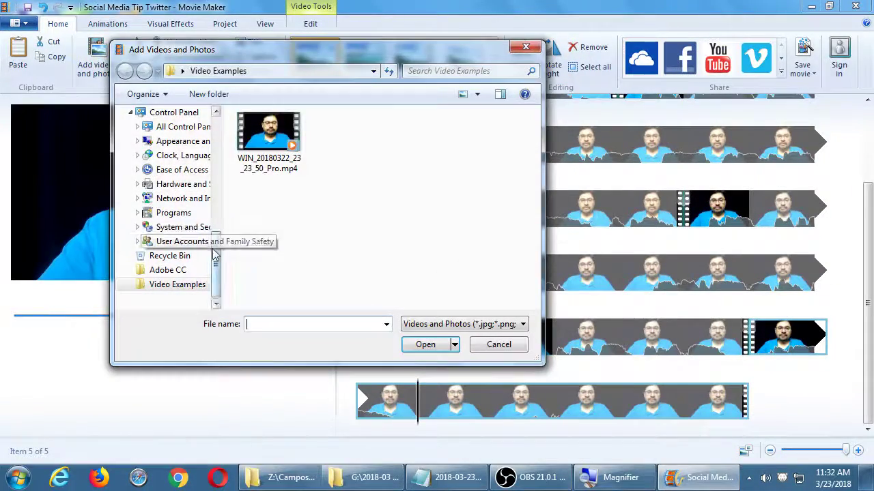
drag(217, 246, 216, 113)
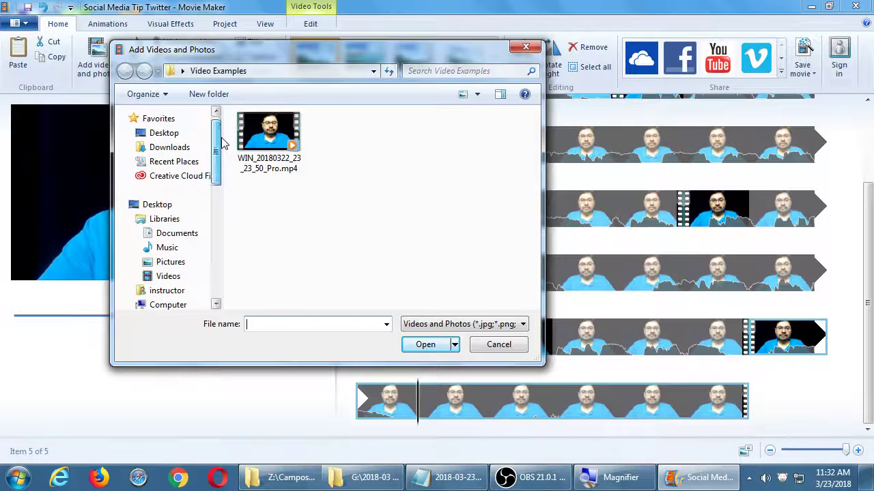
click(171, 263)
double_click(416, 183)
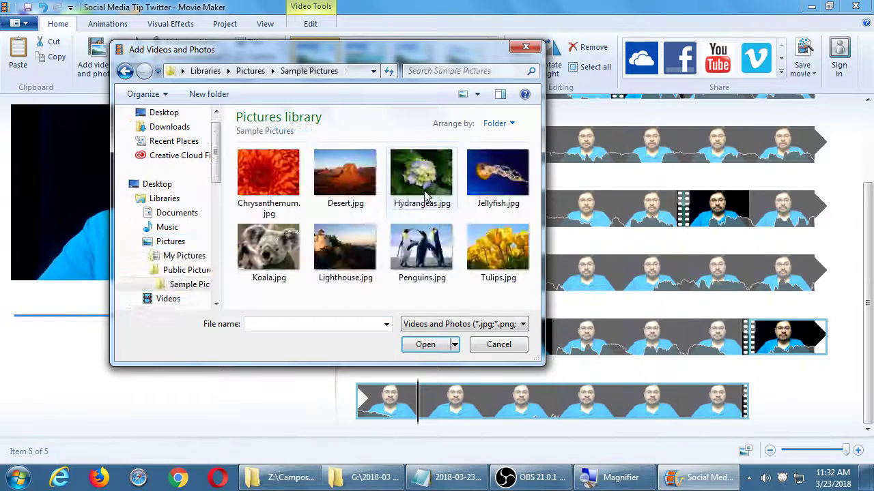
double_click(268, 247)
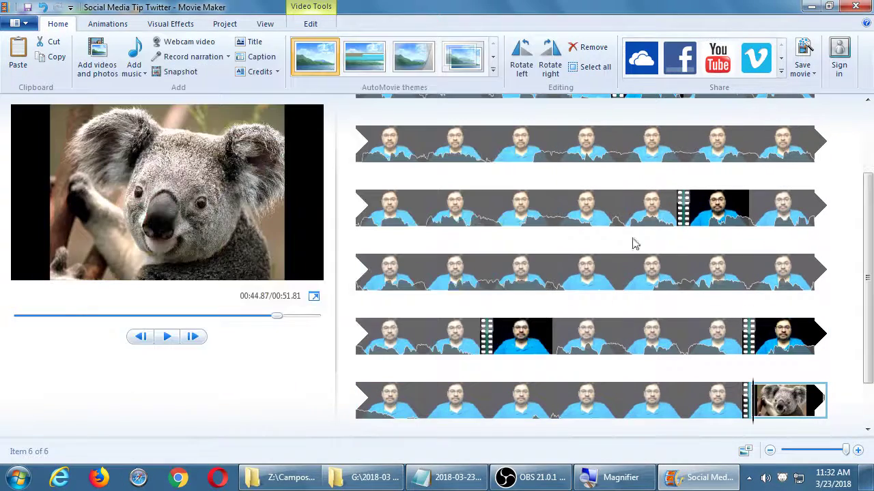
Move the koala picture from the end of the storyboard to between the third and fourth video clips.
scroll(864, 260, down, 1)
click(688, 355)
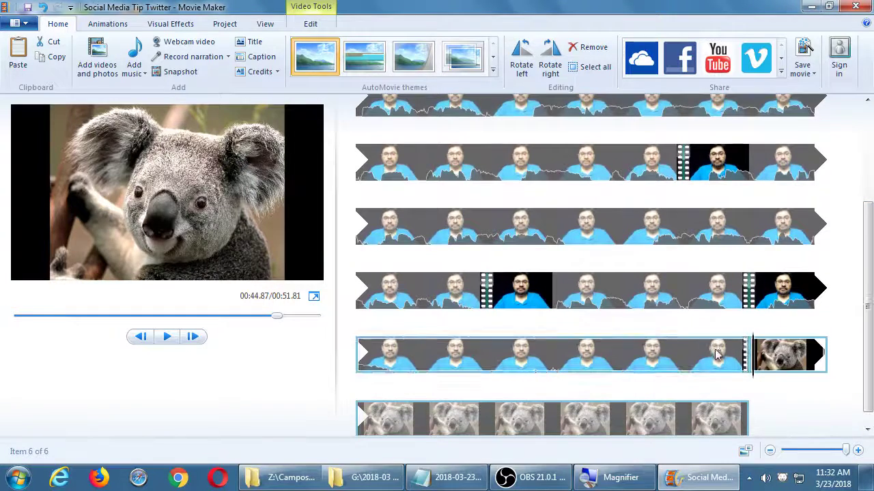
click(706, 360)
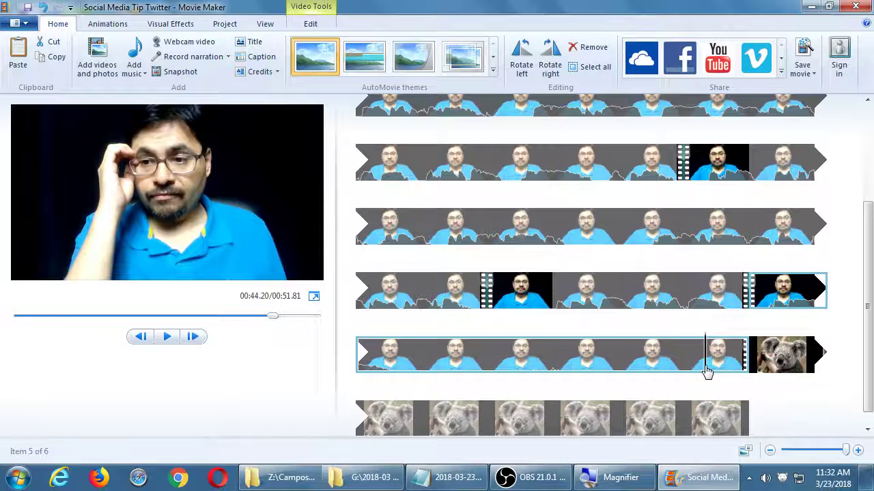
drag(827, 367, 507, 312)
Play from 00:33.47 in the third clip through the koala picture, and stop in the following clip at 00:44.10.
click(430, 297)
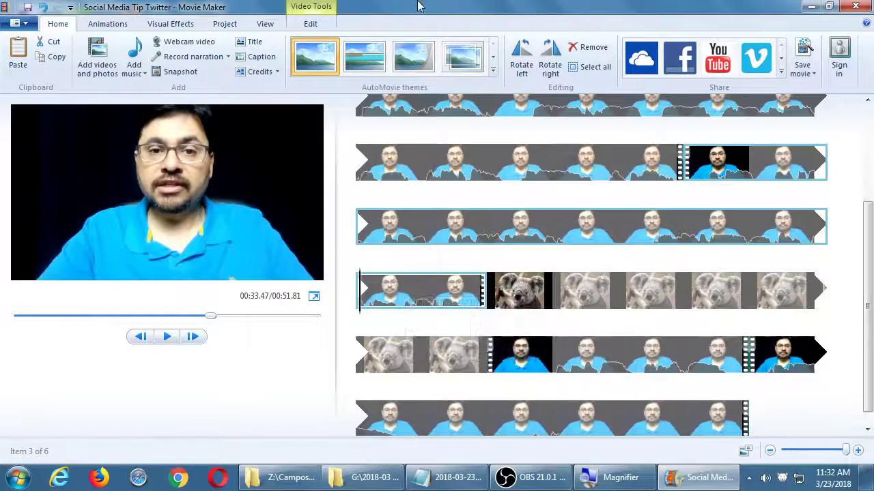
key(space)
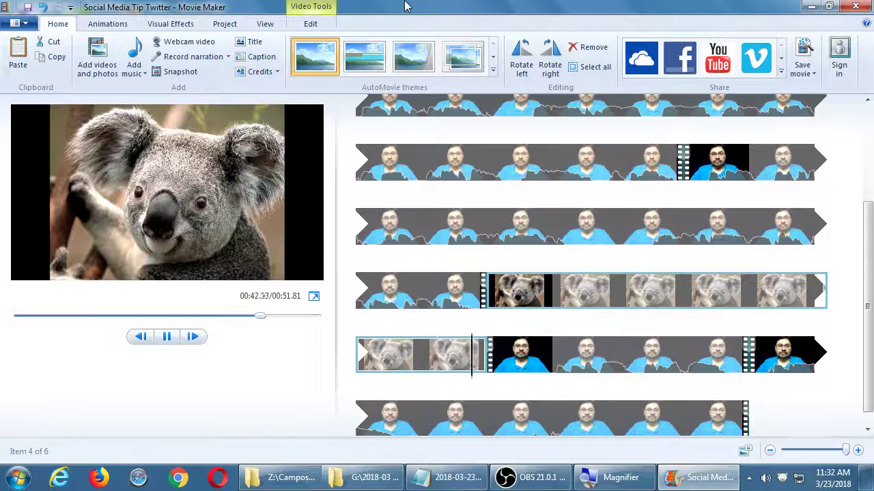
key(space)
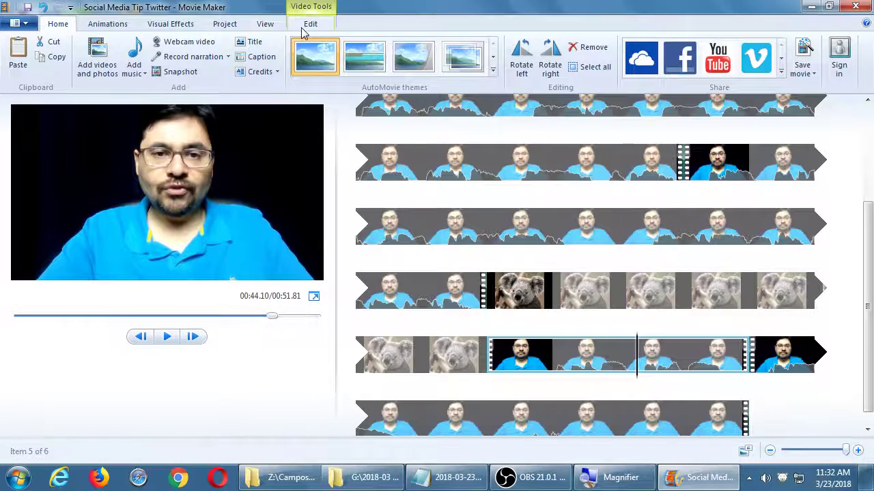
Set the koala picture's duration to 1.00 second.
click(517, 292)
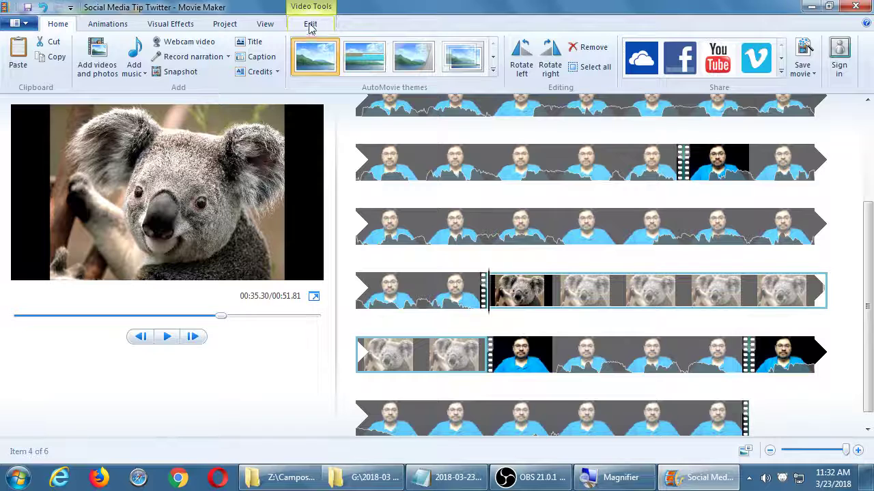
click(311, 25)
click(284, 66)
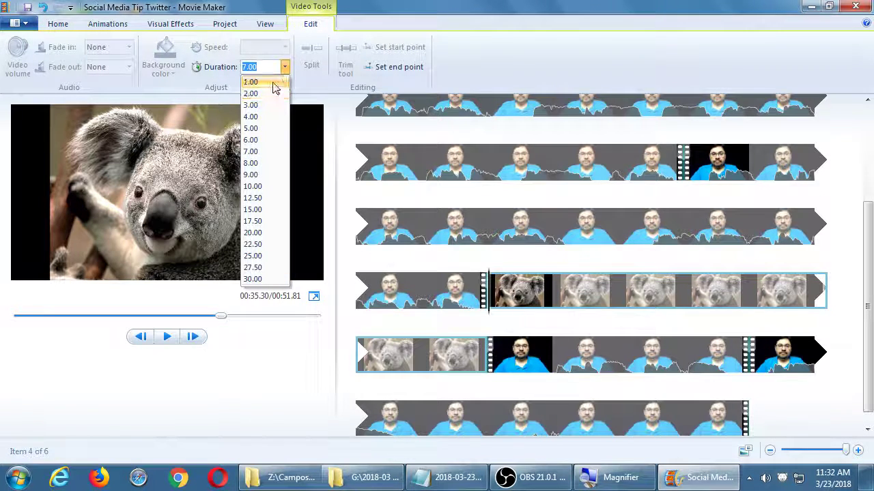
click(273, 83)
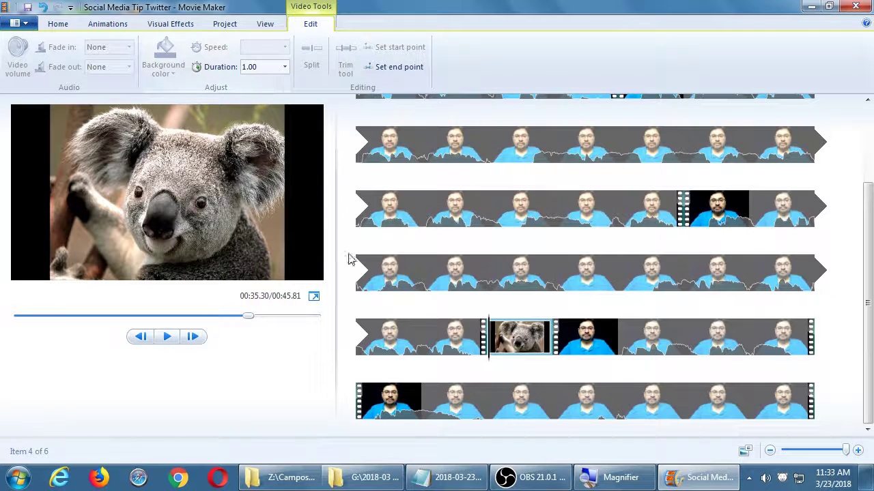
Play from 00:33.47 in the third clip across the shortened koala picture, and stop in the following clip at 00:36.67.
click(387, 340)
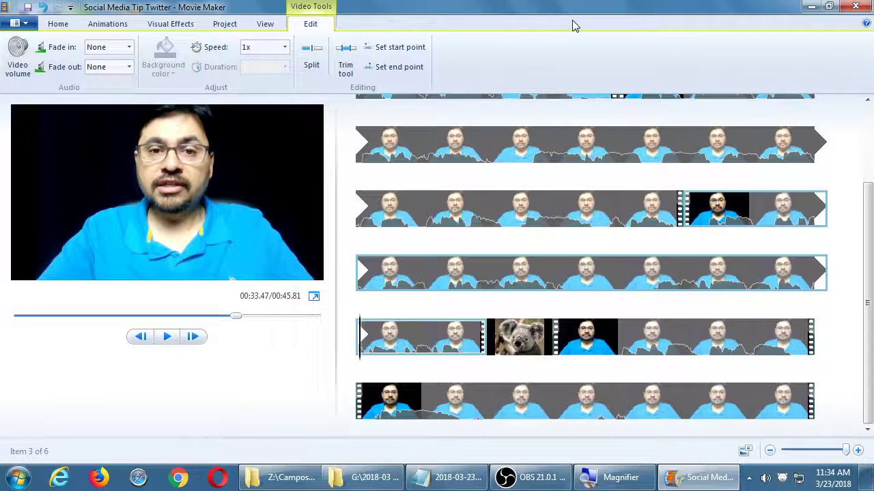
click(516, 349)
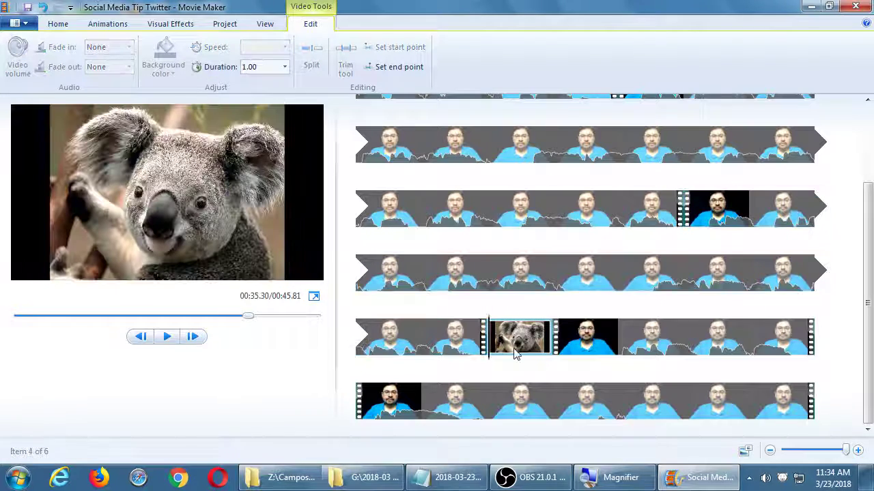
click(360, 341)
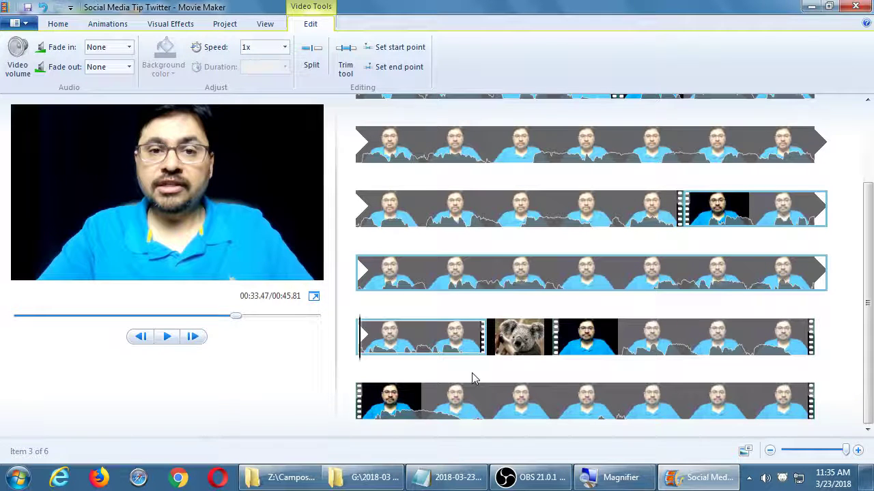
key(space)
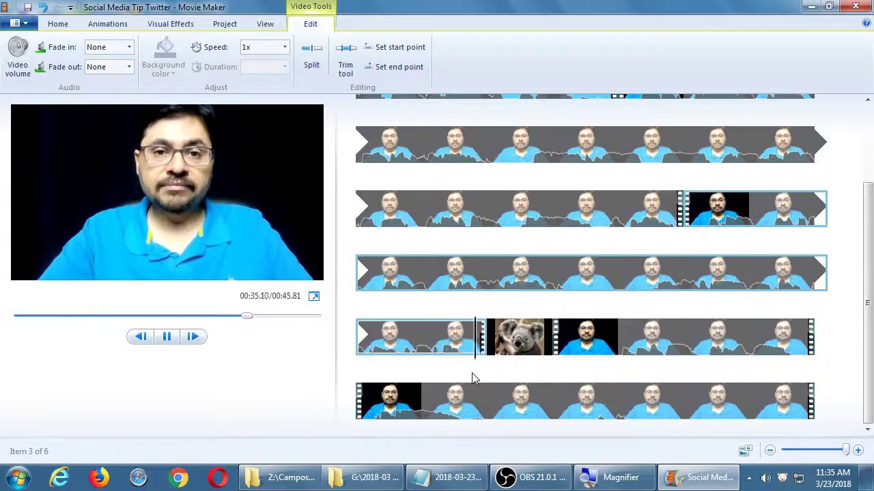
key(space)
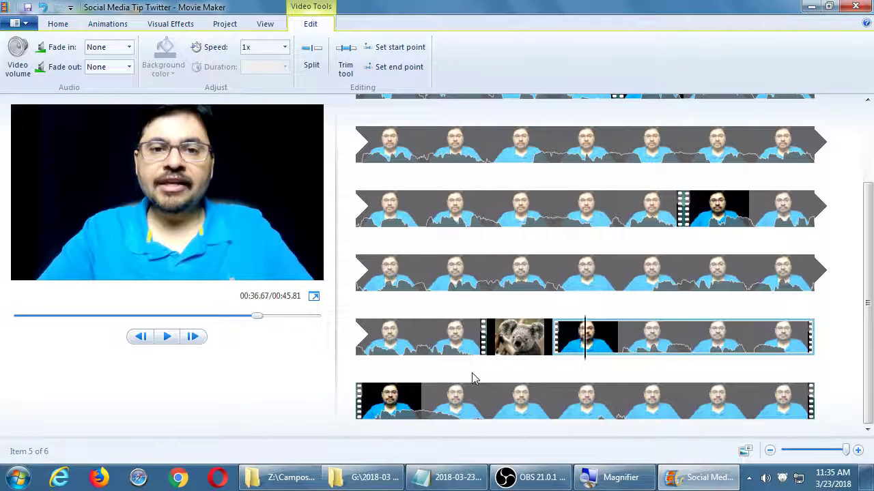
Set the koala picture's duration to 0.1 seconds.
click(491, 346)
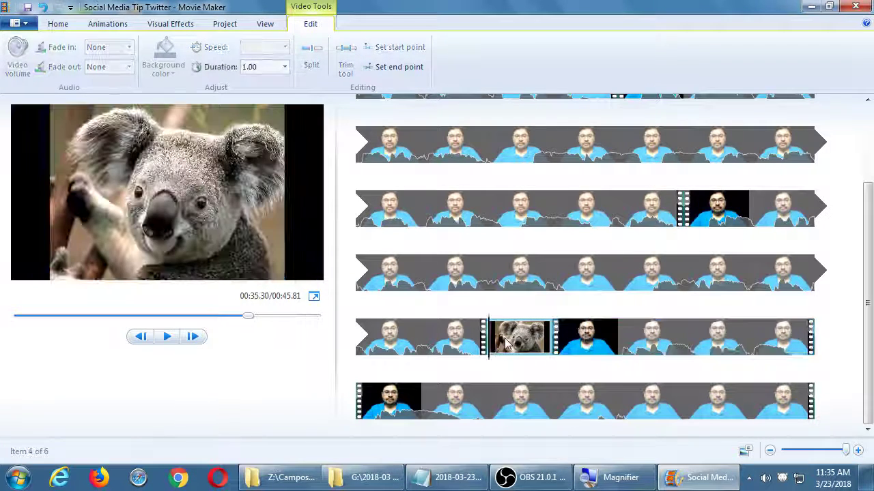
click(272, 68)
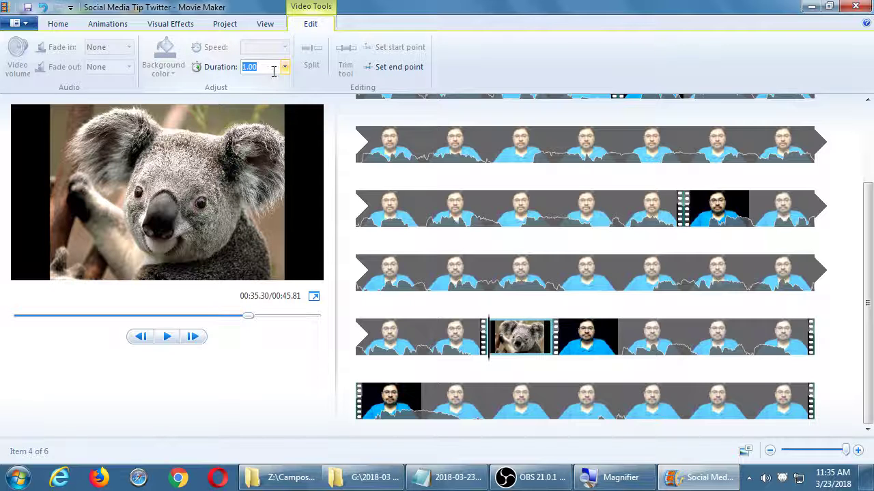
key(BackSpace)
text(0.1)
key(Return)
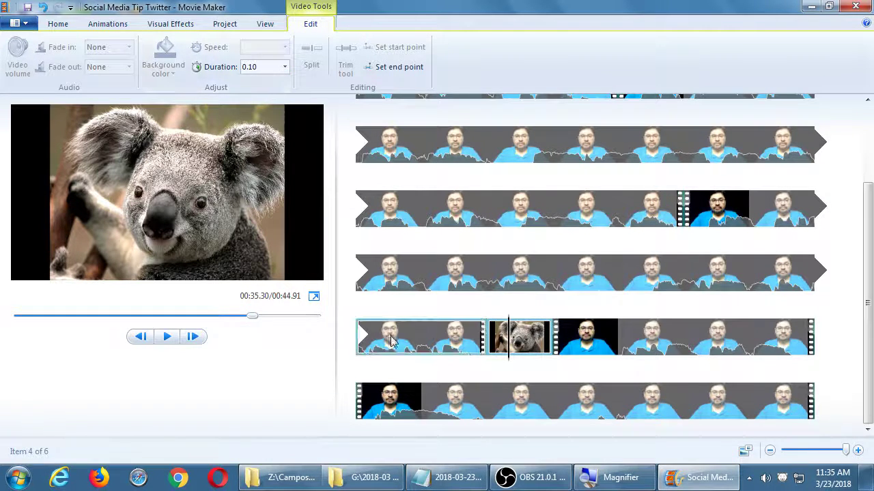
Play from the end part of the third clip across the koala picture, and stop in the last clip at 00:41.07.
click(362, 340)
key(space)
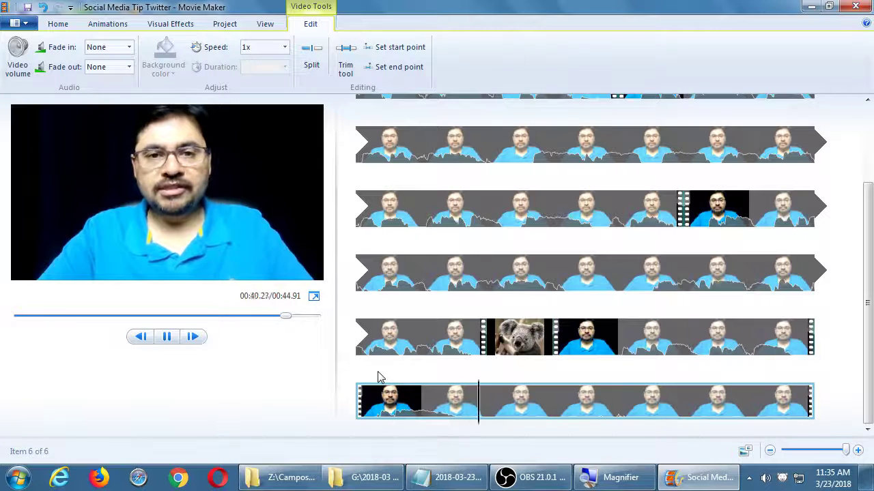
key(space)
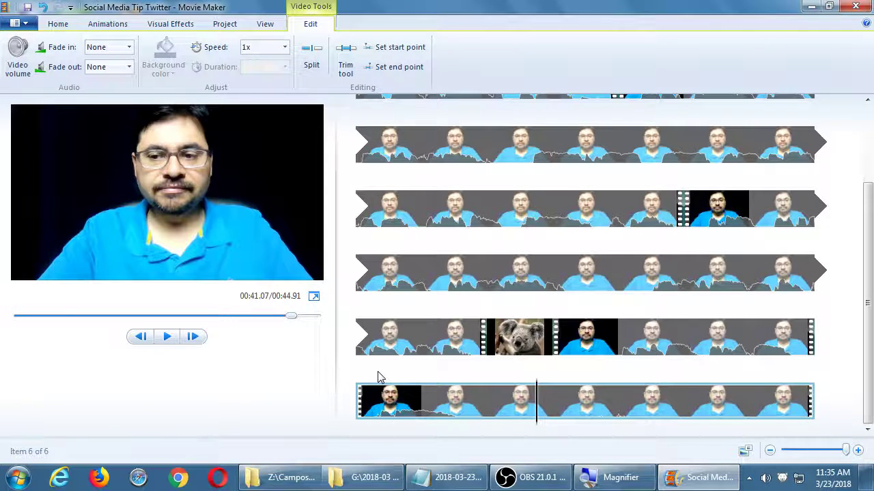
Split the last clip at 00:40.87, delete the footage after the split, and play the remaining last clip to its end.
key(j)
key(j)
key(j)
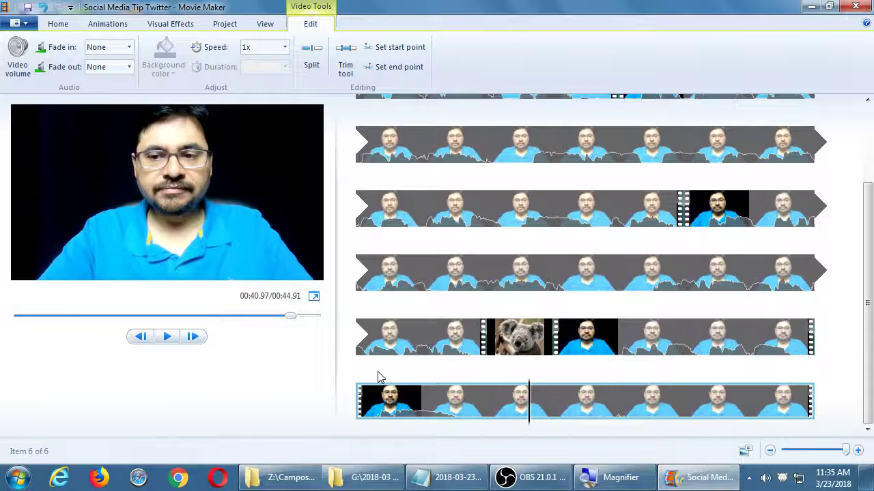
key(j)
key(j)
key(j)
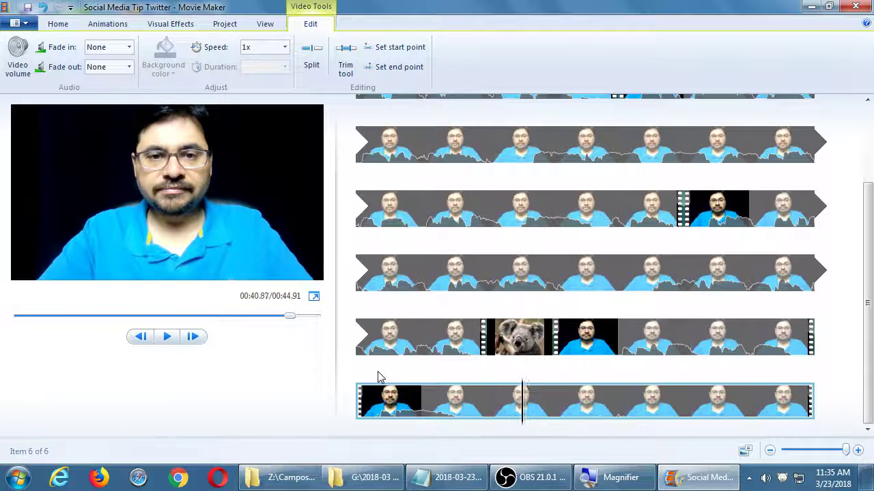
key(m)
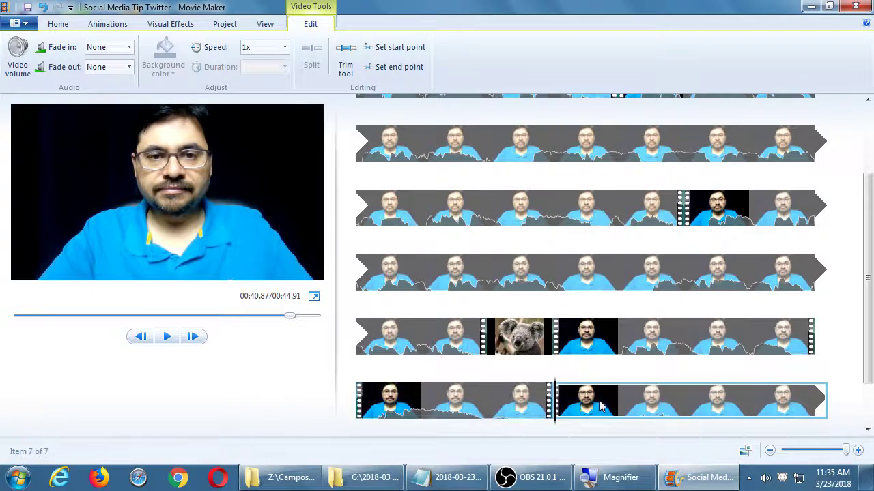
key(Delete)
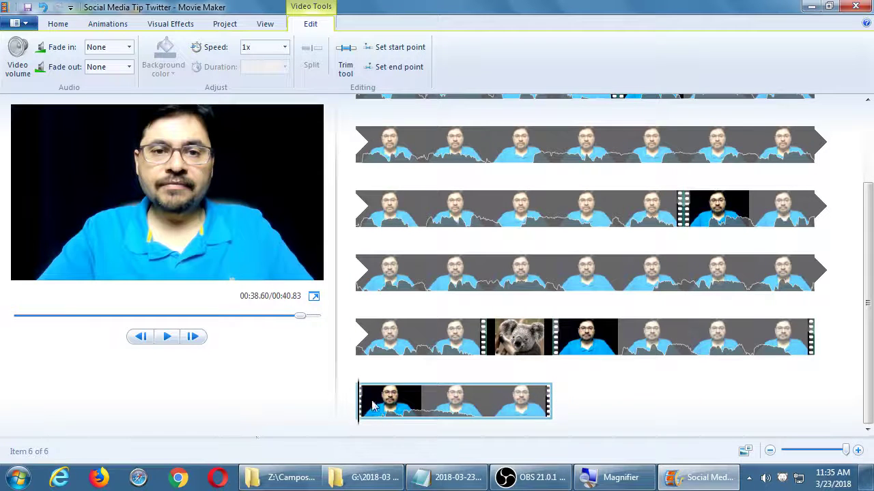
key(space)
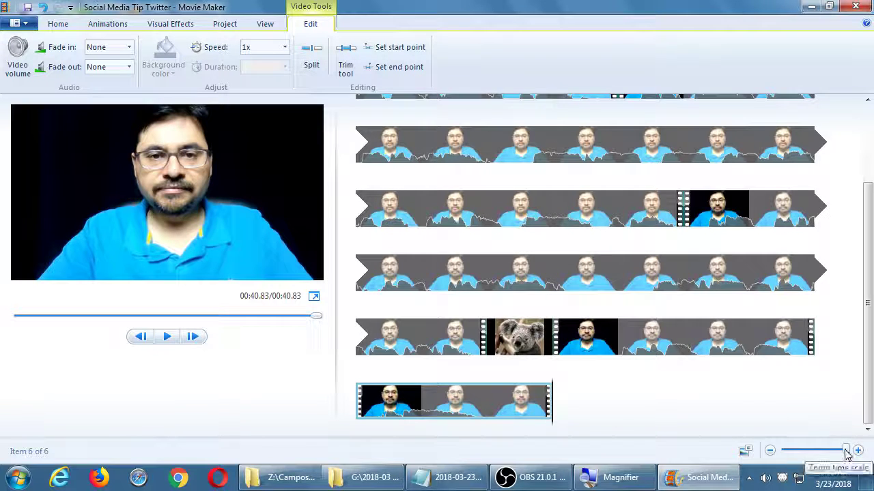
Mute the computer's sound, play the movie from the start of the first clip, and stop a few seconds in.
drag(845, 451, 757, 452)
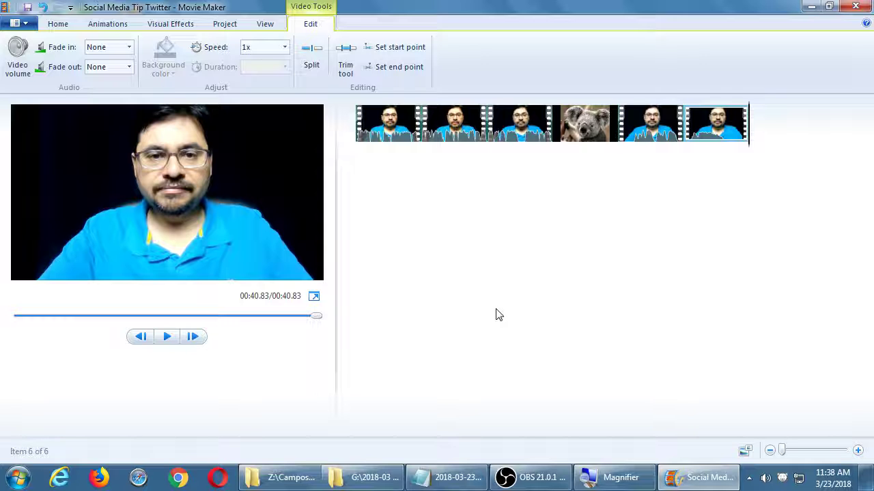
click(374, 134)
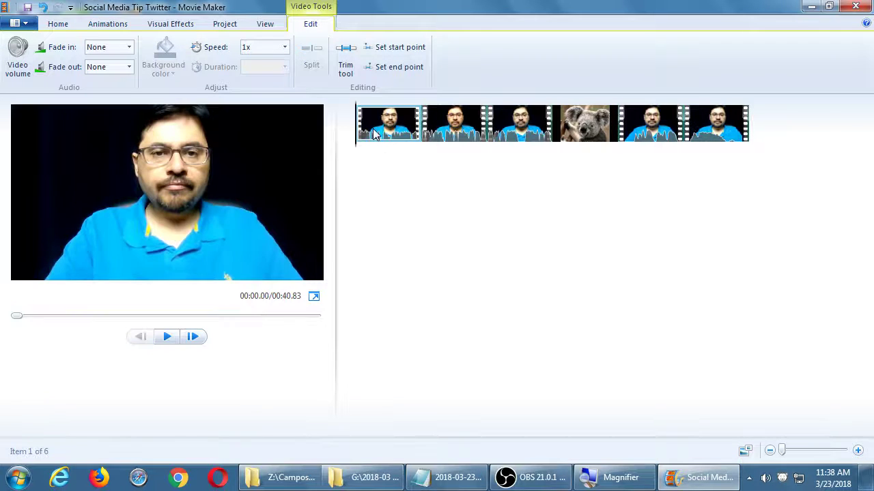
key(XF86AudioMute)
drag(781, 450, 845, 454)
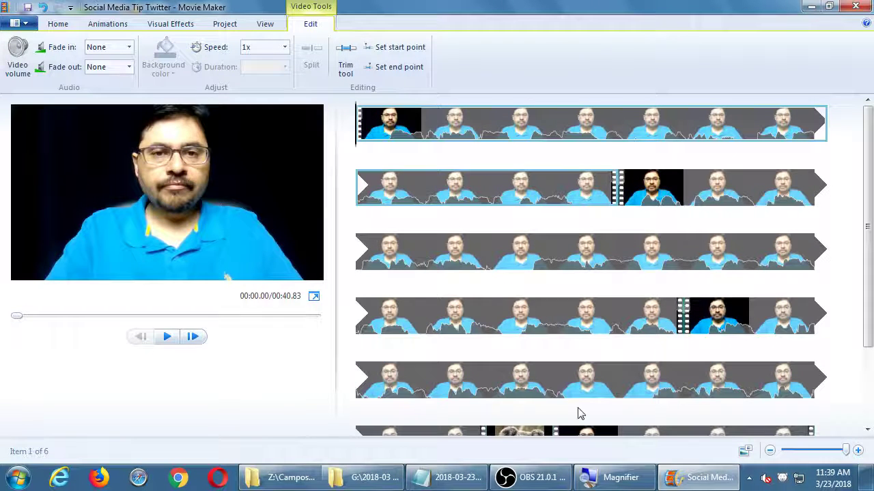
key(space)
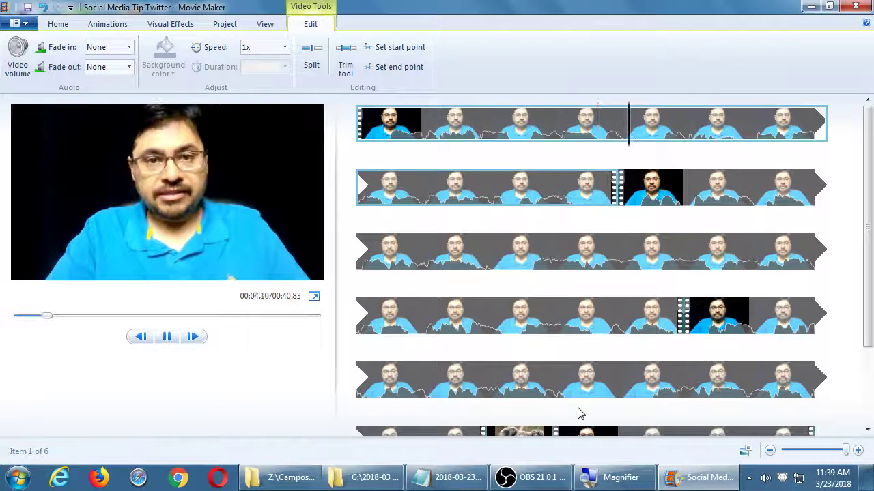
key(space)
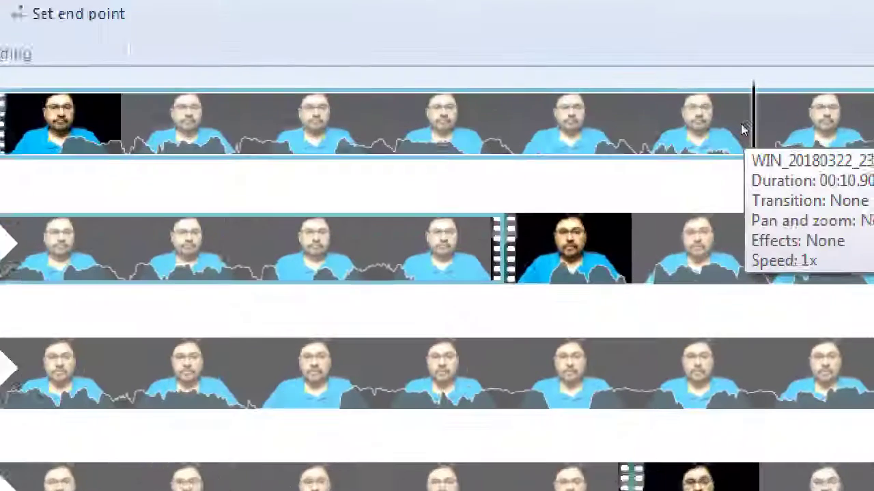
Position the playhead at 00:04.53 in the first clip.
drag(740, 123, 579, 133)
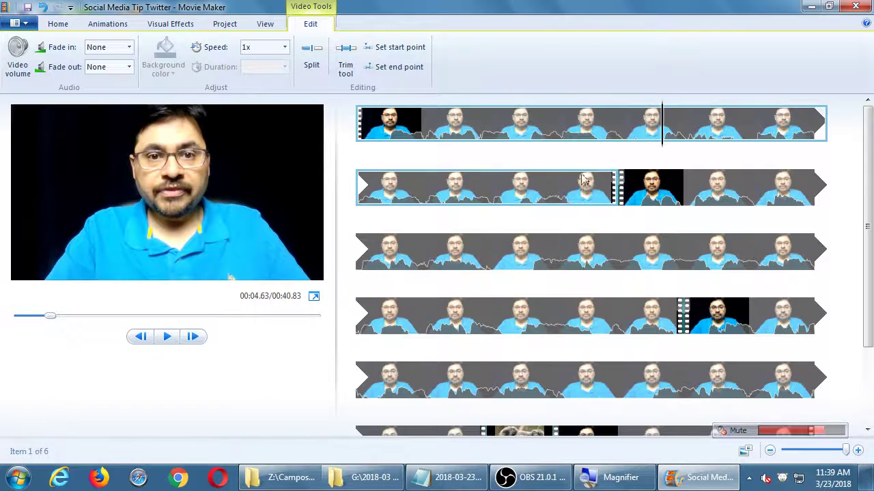
mouse_move(661, 133)
mouse_down()
mouse_move(522, 133)
mouse_move(652, 138)
mouse_up()
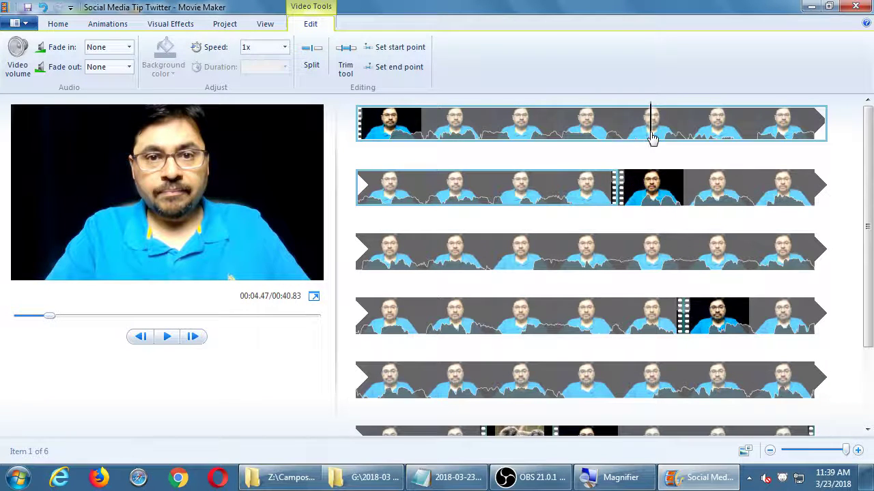
drag(652, 138, 657, 160)
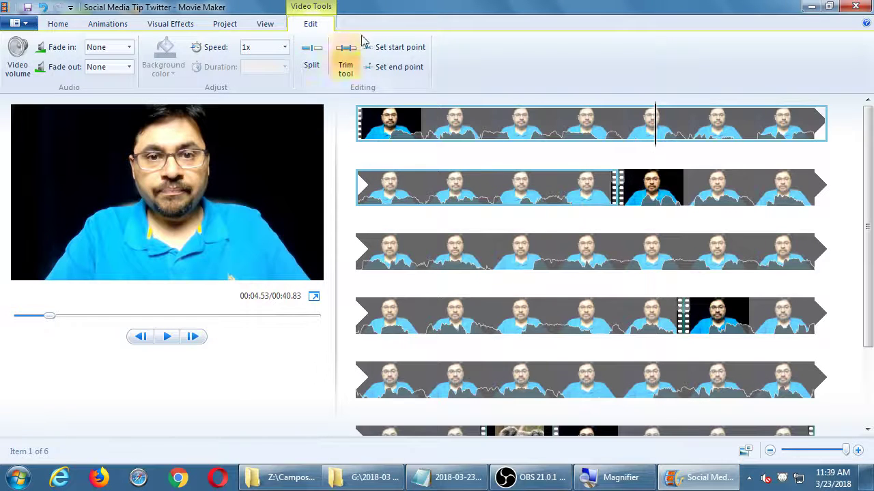
Switch from Movie Maker to the Windows desktop.
click(59, 24)
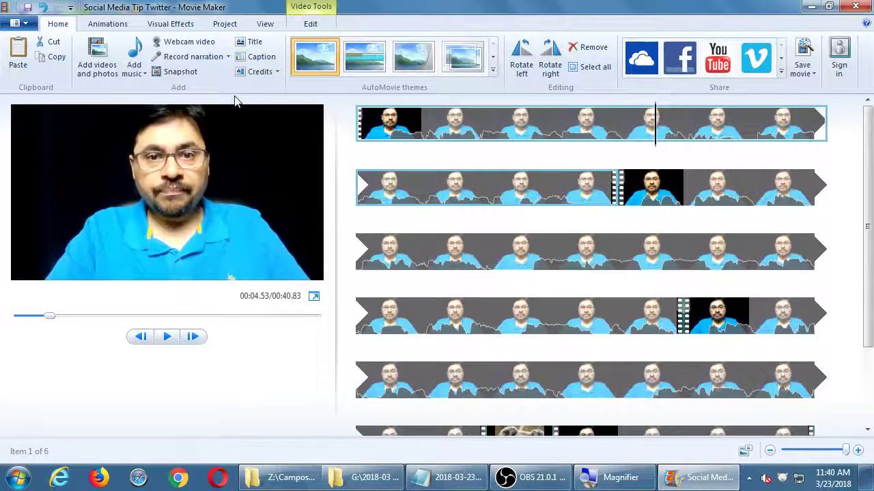
key(super+d)
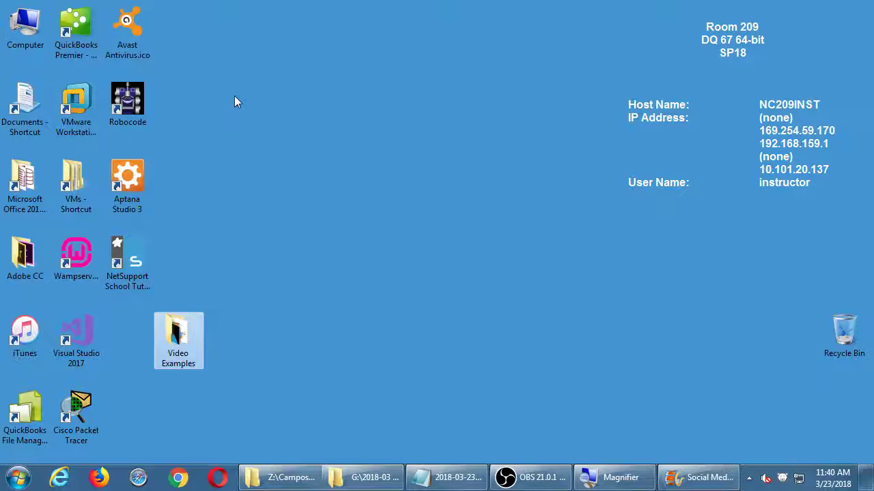